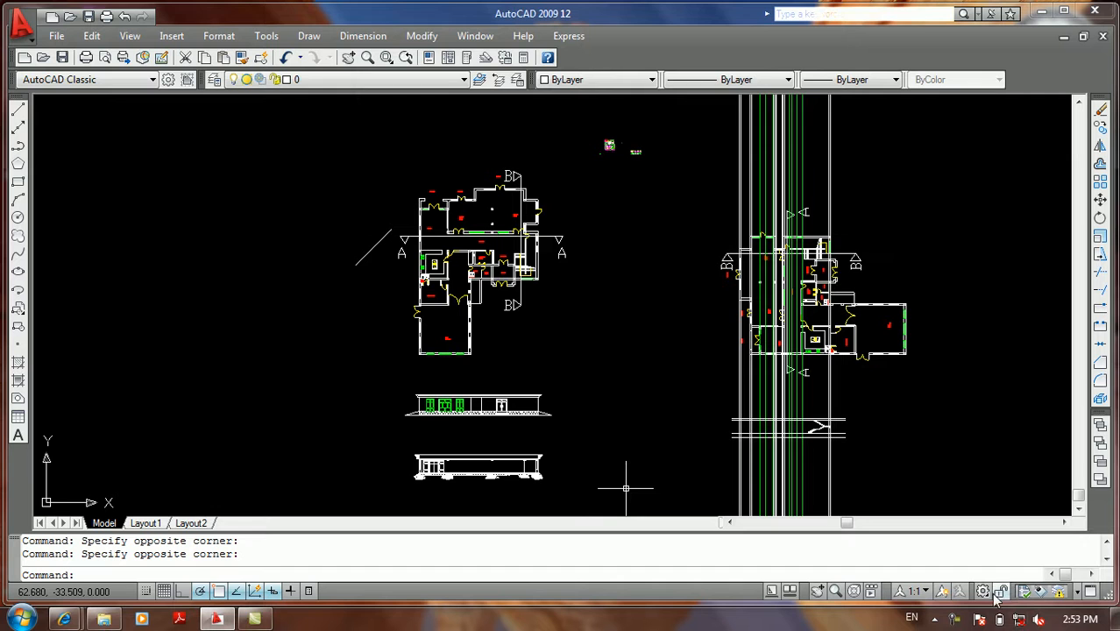
Switch the workspace to 2D Drafting & Annotation
{"action": "left_click", "coordinate": [984, 592]}
{"action": "left_click", "coordinate": [970, 500]}
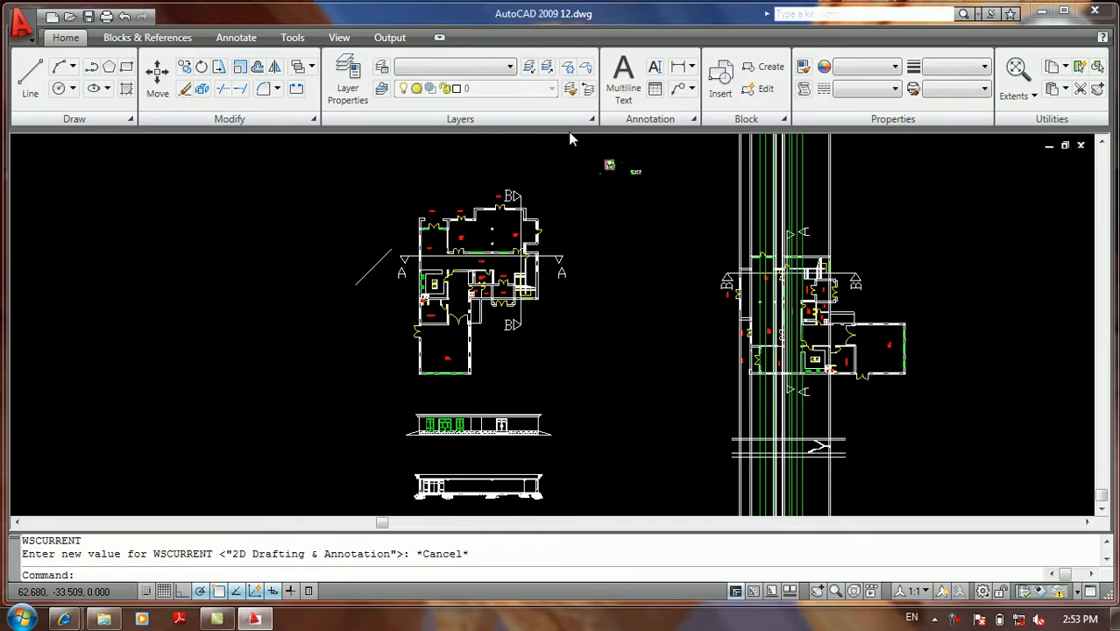
{"action": "double_click", "coordinate": [229, 293]}
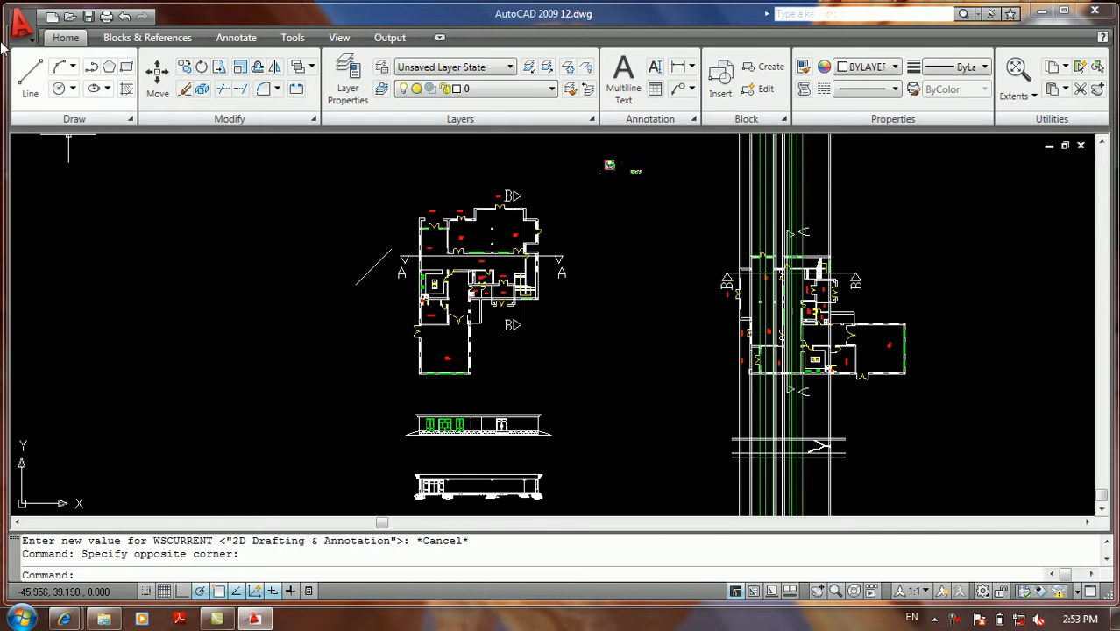
{"action": "left_click", "coordinate": [31, 43]}
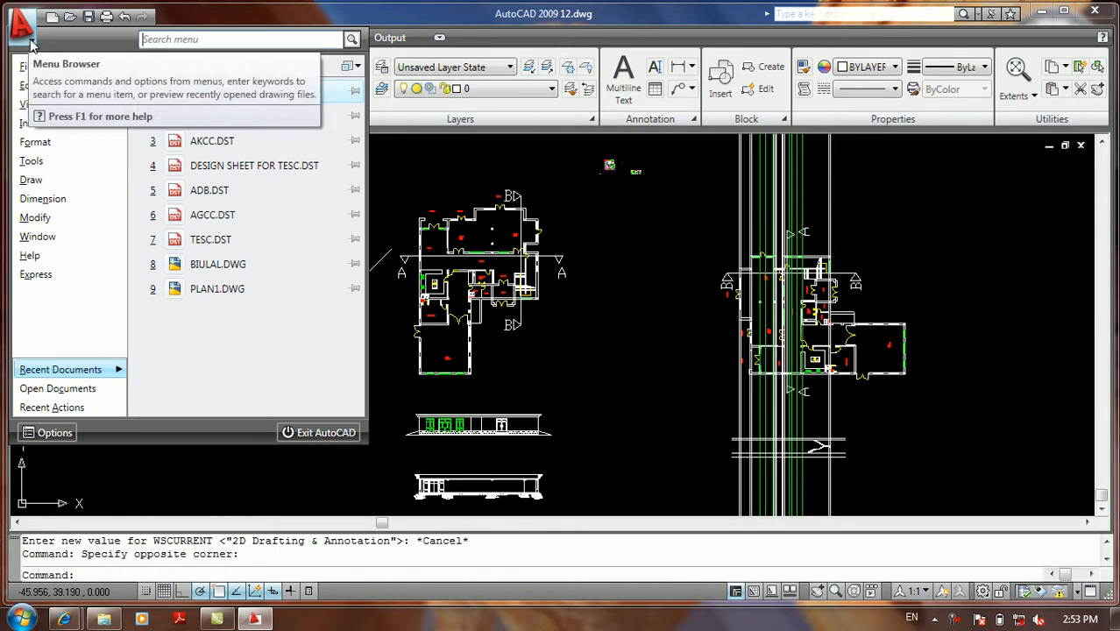
{"action": "mouse_move", "coordinate": [42, 142]}
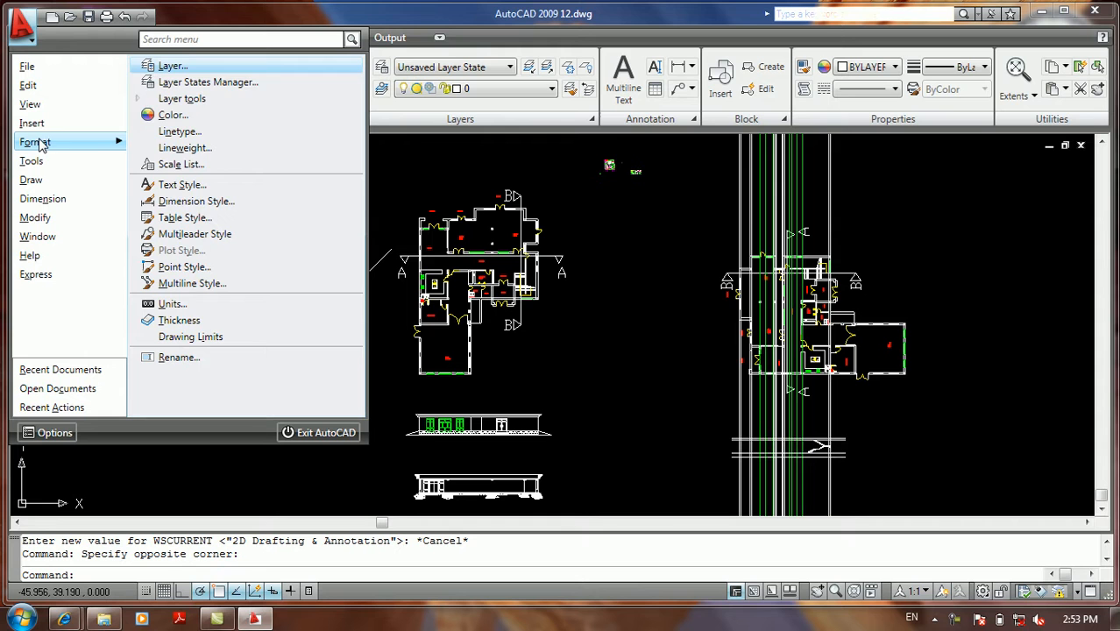
{"action": "left_click", "coordinate": [171, 100]}
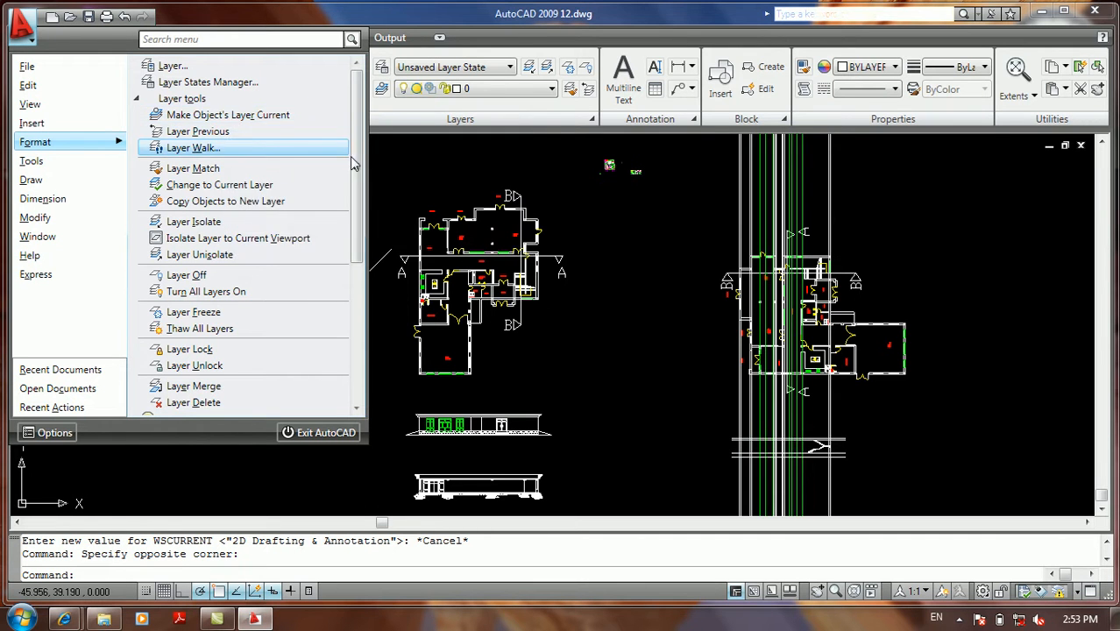
{"action": "left_click", "coordinate": [399, 171]}
{"action": "left_click", "coordinate": [307, 142]}
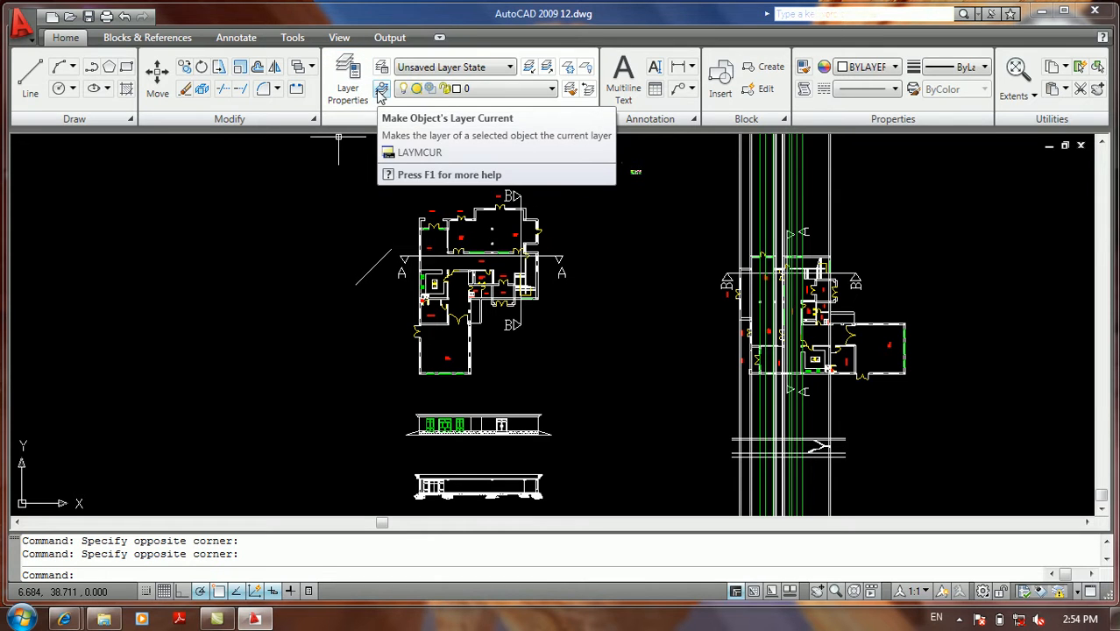
Make the layer of the green window in the wall between dining room and corridor current
{"action": "left_click", "coordinate": [381, 93]}
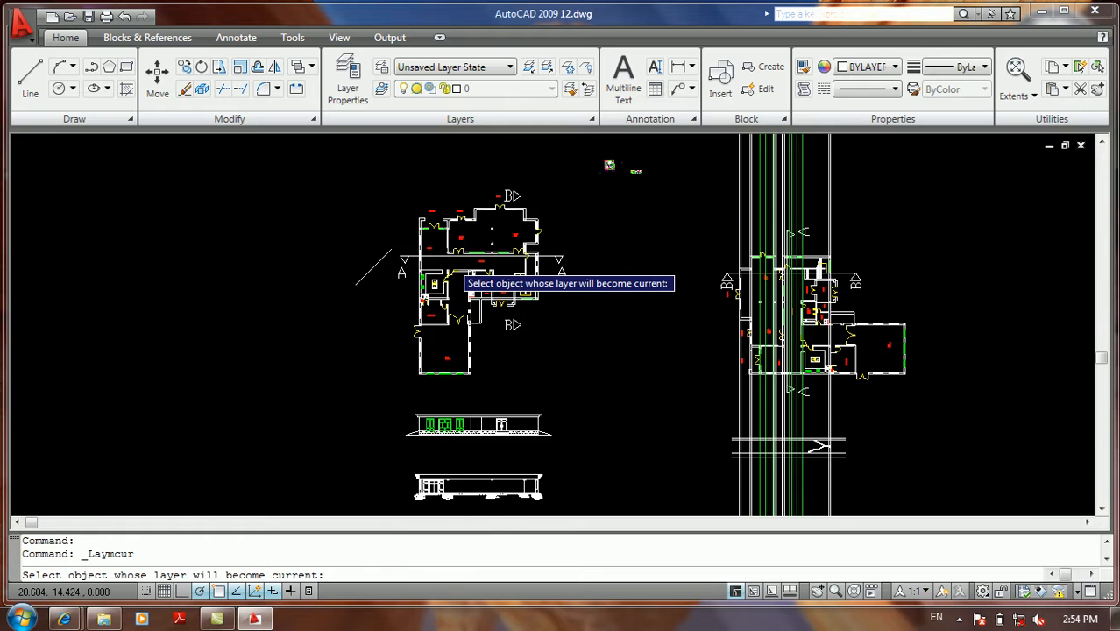
{"action": "scroll", "coordinate": [451, 261], "scroll_direction": "up", "scroll_amount": 2}
{"action": "scroll", "coordinate": [502, 229], "scroll_direction": "up", "scroll_amount": 5}
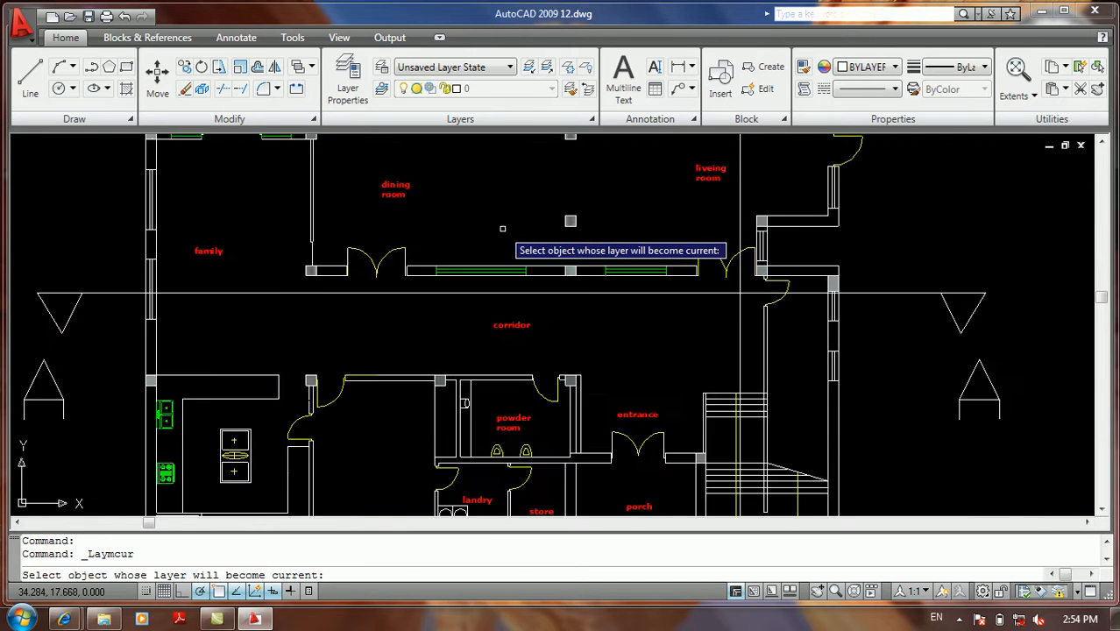
{"action": "scroll", "coordinate": [502, 229], "scroll_direction": "up", "scroll_amount": 3}
{"action": "middle_click_drag", "start_coordinate": [498, 230], "coordinate": [497, 296]}
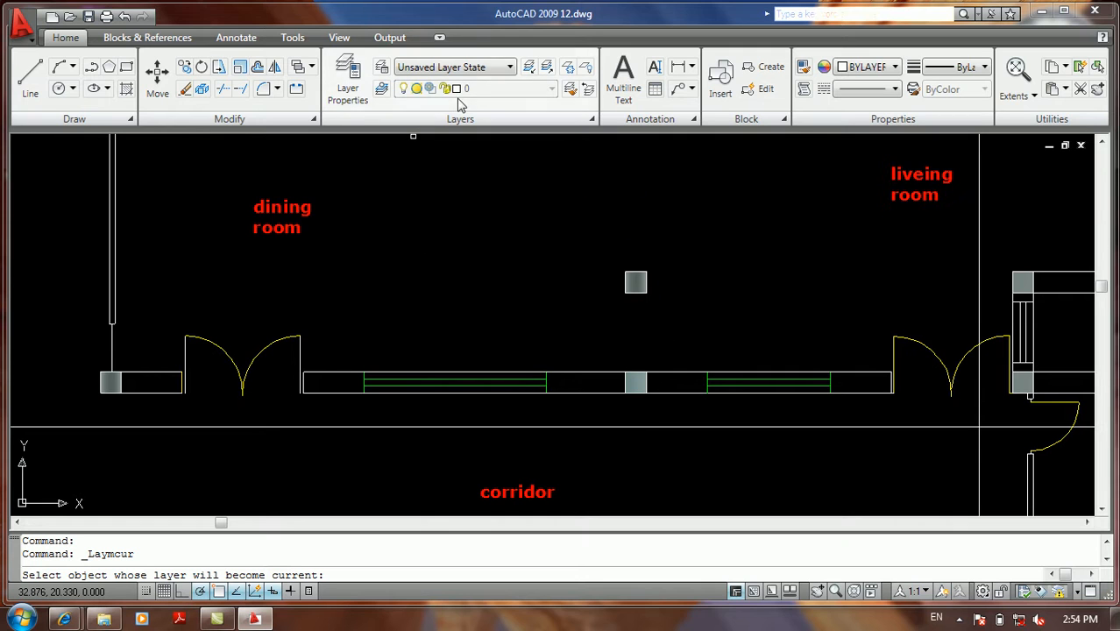
{"action": "left_click", "coordinate": [408, 384]}
Draw a three-segment open line on the Appliances layer between the dining room and living room labels
{"action": "middle_click_drag", "start_coordinate": [484, 140], "coordinate": [545, 235]}
{"action": "type", "text": "l"}
{"action": "key", "text": "Return"}
{"action": "left_click", "coordinate": [525, 287]}
{"action": "left_click", "coordinate": [555, 257]}
{"action": "left_click", "coordinate": [601, 302]}
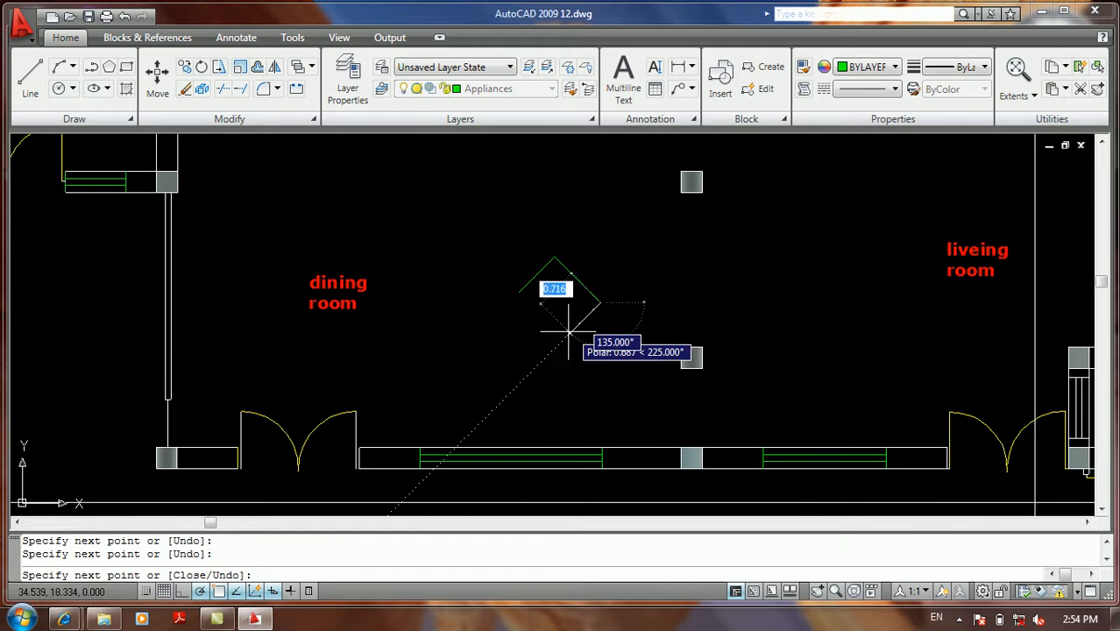
{"action": "left_click", "coordinate": [555, 348]}
{"action": "key", "text": "Return"}
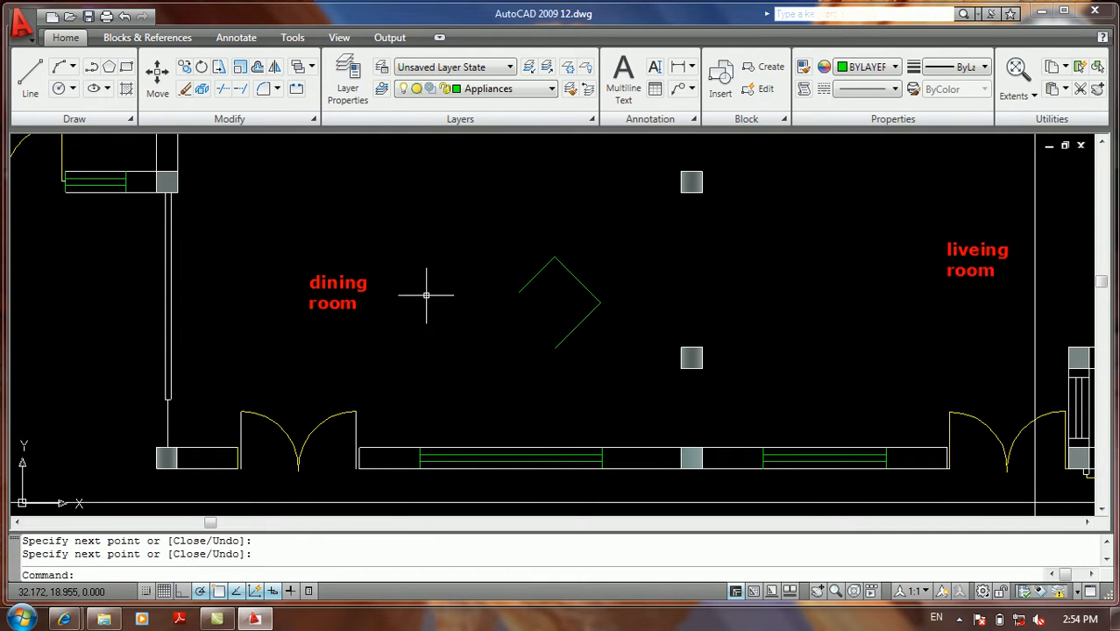
{"action": "left_click", "coordinate": [381, 89]}
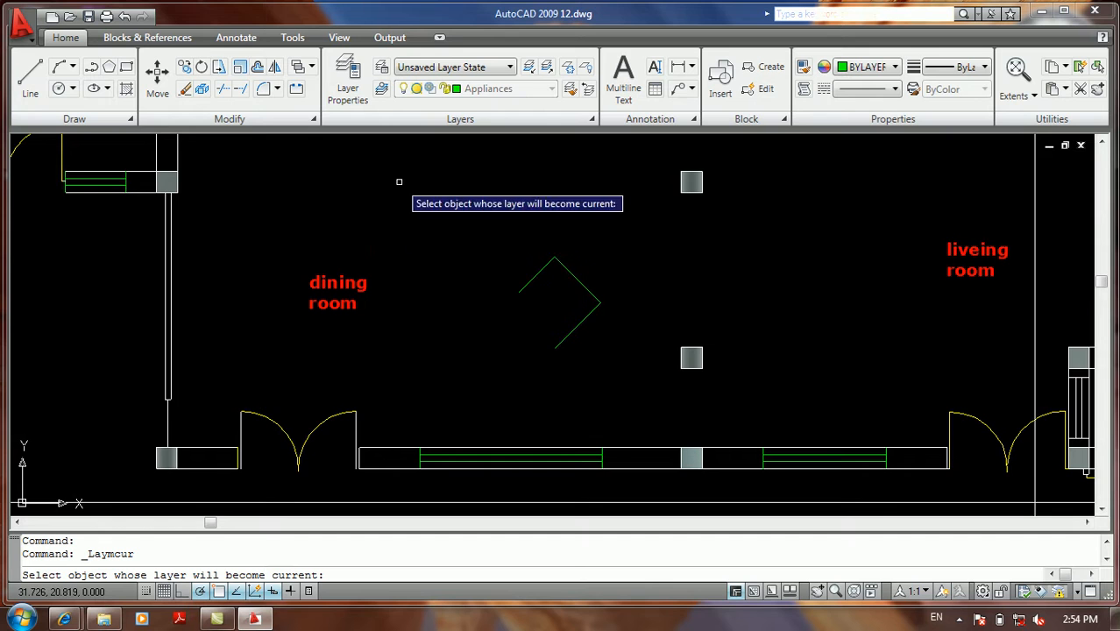
{"action": "middle_click_drag", "start_coordinate": [327, 257], "coordinate": [504, 274]}
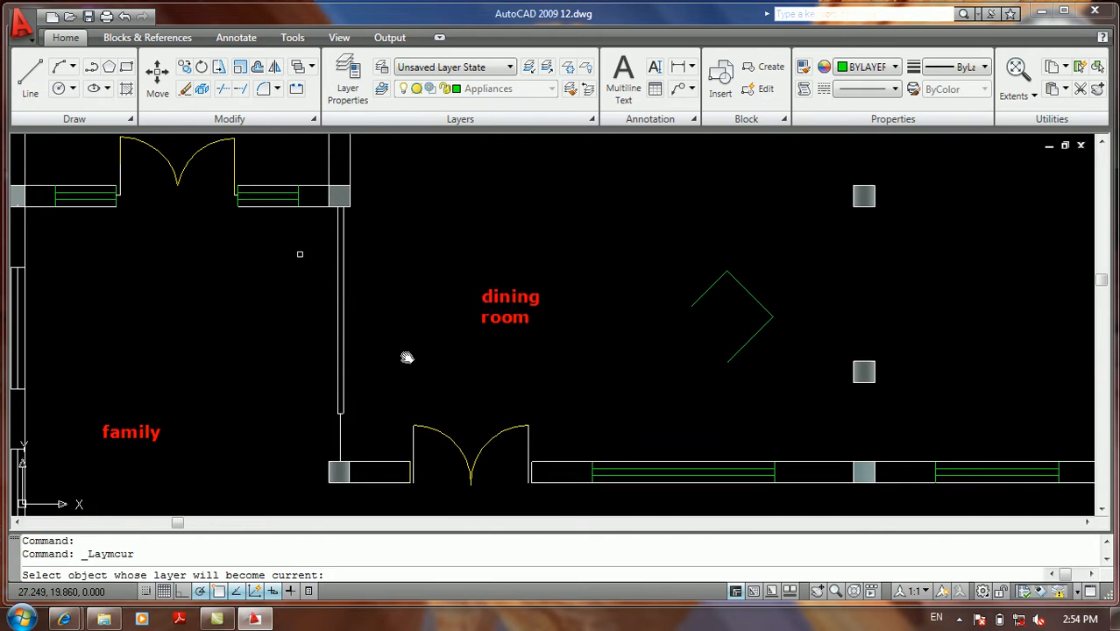
{"action": "middle_click_drag", "start_coordinate": [300, 252], "coordinate": [400, 348]}
{"action": "key", "text": "Escape"}
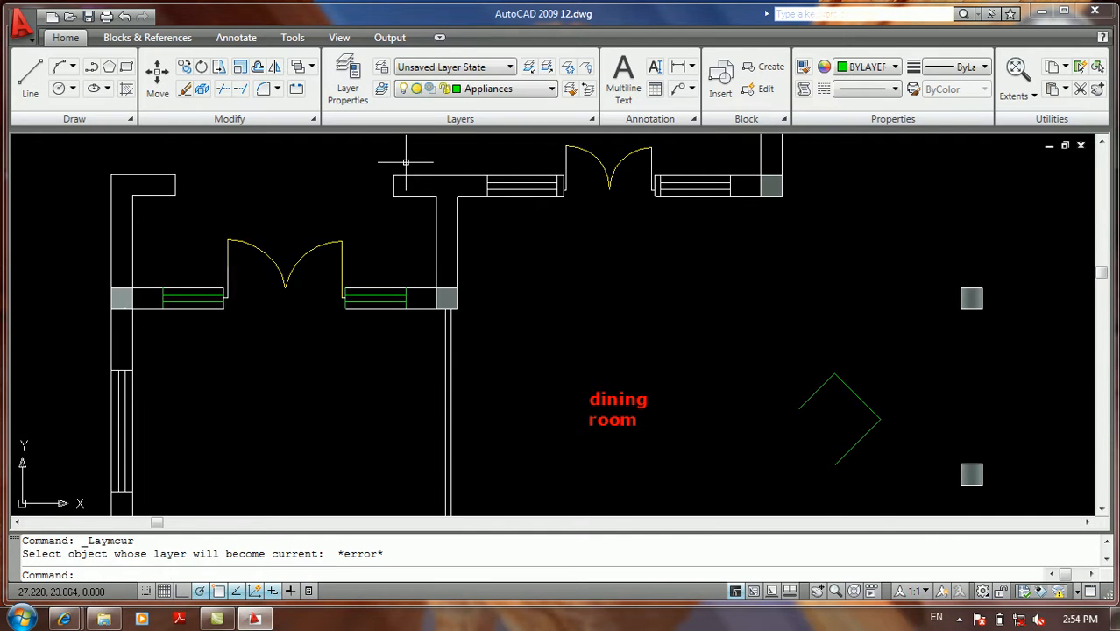
Examine the drawing's layers and their properties in the Layer Properties Manager, including the Cabinetry layer
{"action": "key", "text": "Return"}
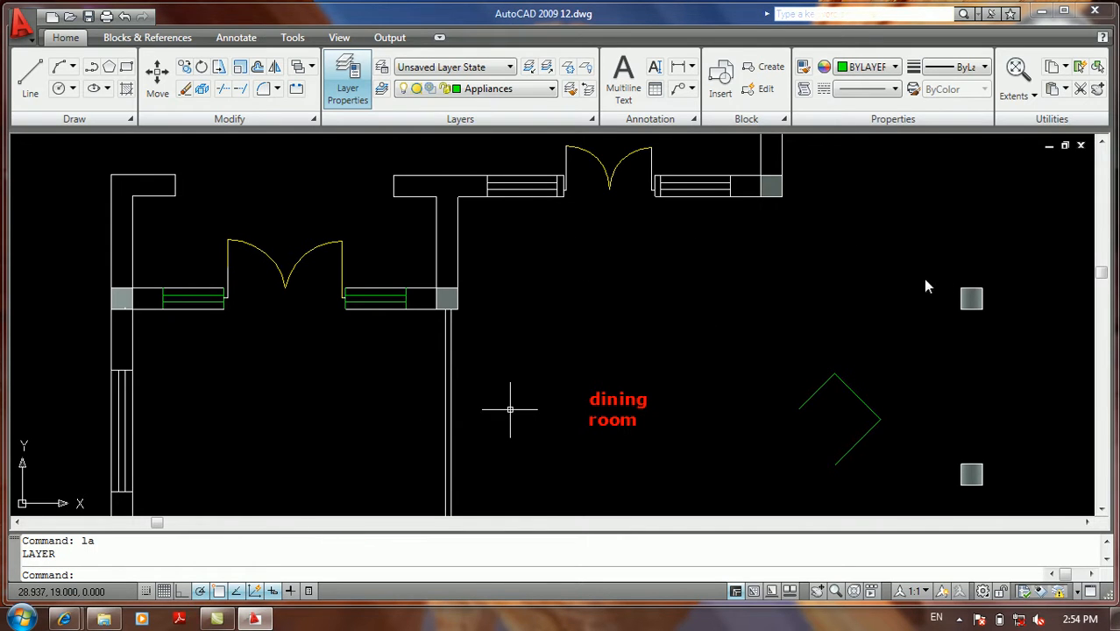
{"action": "scroll", "coordinate": [929, 281], "scroll_direction": "down", "scroll_amount": 2}
{"action": "scroll", "coordinate": [898, 275], "scroll_direction": "up", "scroll_amount": 2}
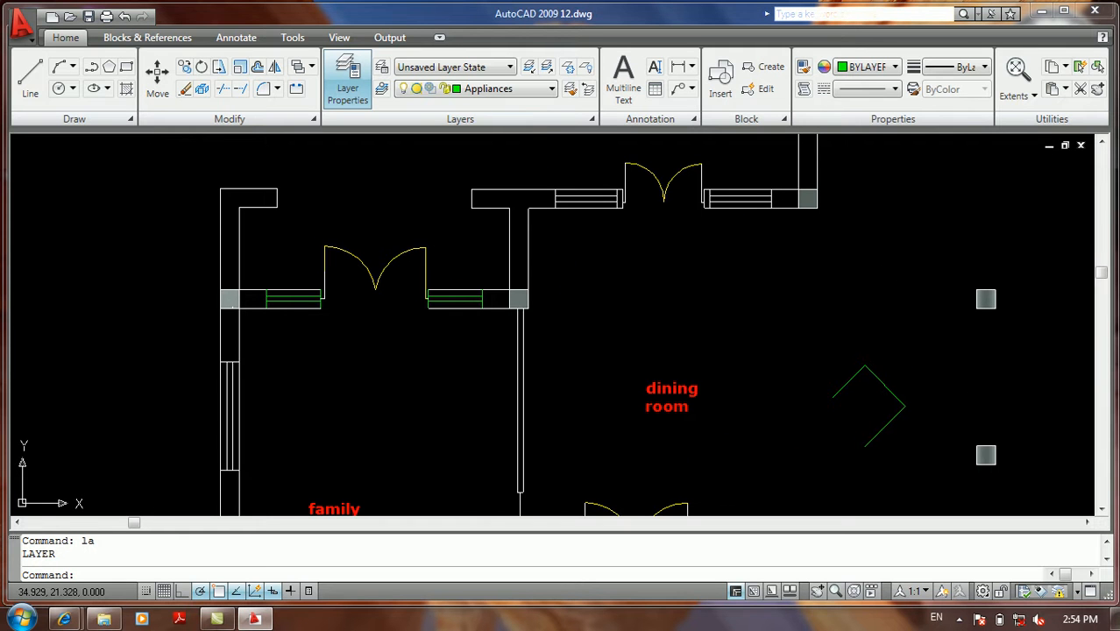
{"action": "double_click", "coordinate": [363, 210]}
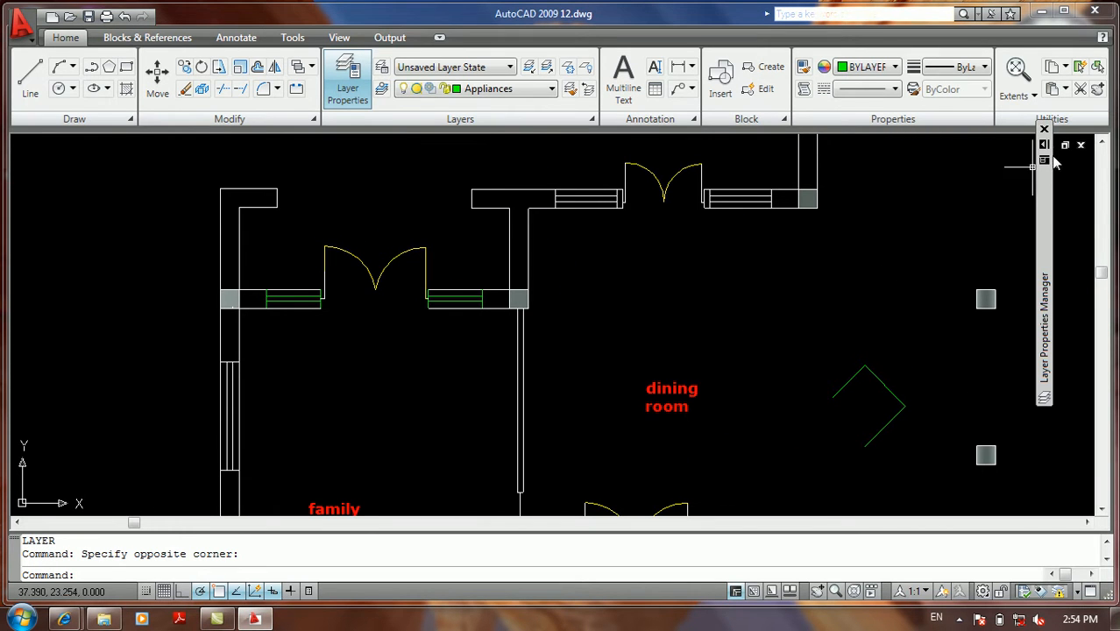
{"action": "mouse_move", "coordinate": [1046, 163]}
{"action": "scroll", "coordinate": [745, 272], "scroll_direction": "down", "scroll_amount": 10}
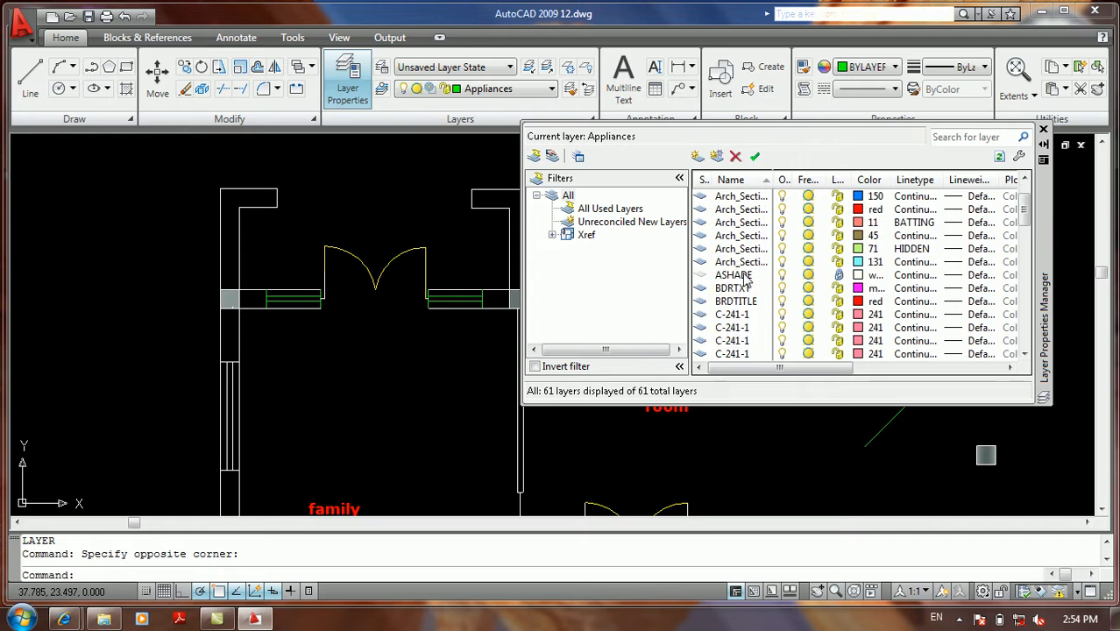
{"action": "scroll", "coordinate": [729, 285], "scroll_direction": "up", "scroll_amount": 10}
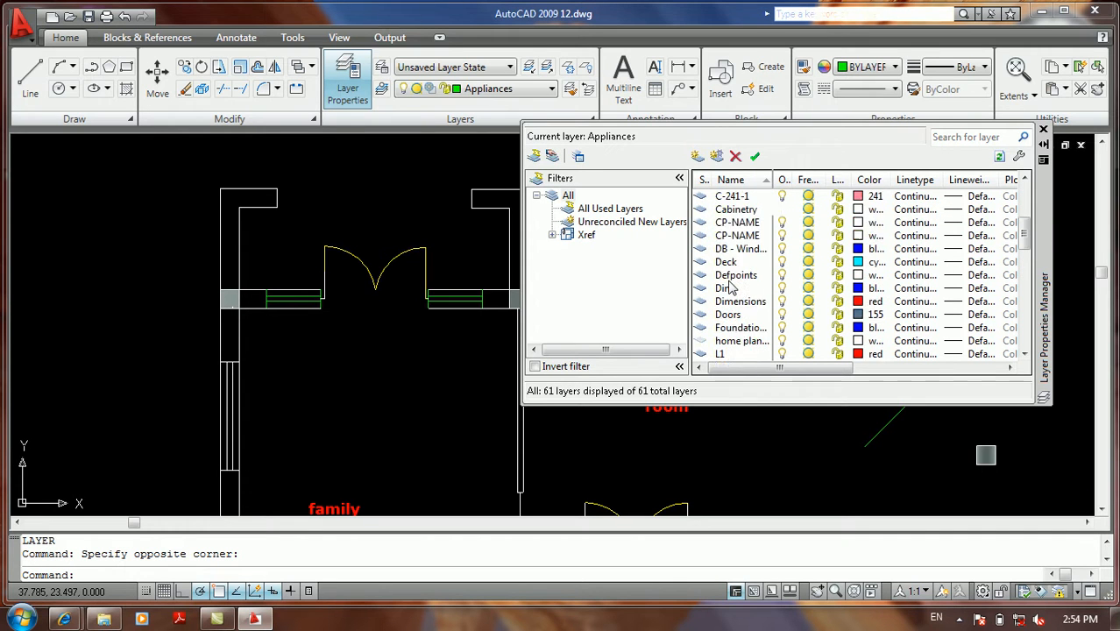
{"action": "left_click", "coordinate": [707, 252]}
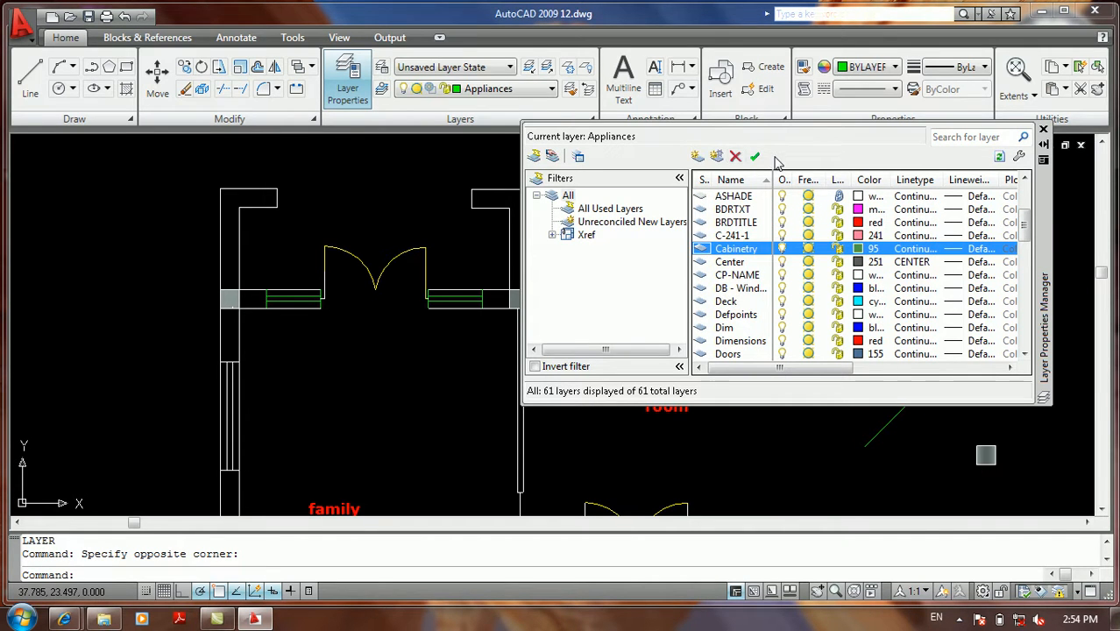
{"action": "left_click", "coordinate": [1042, 131]}
Make the layer of the yellow door swing arc current
{"action": "left_click", "coordinate": [381, 89]}
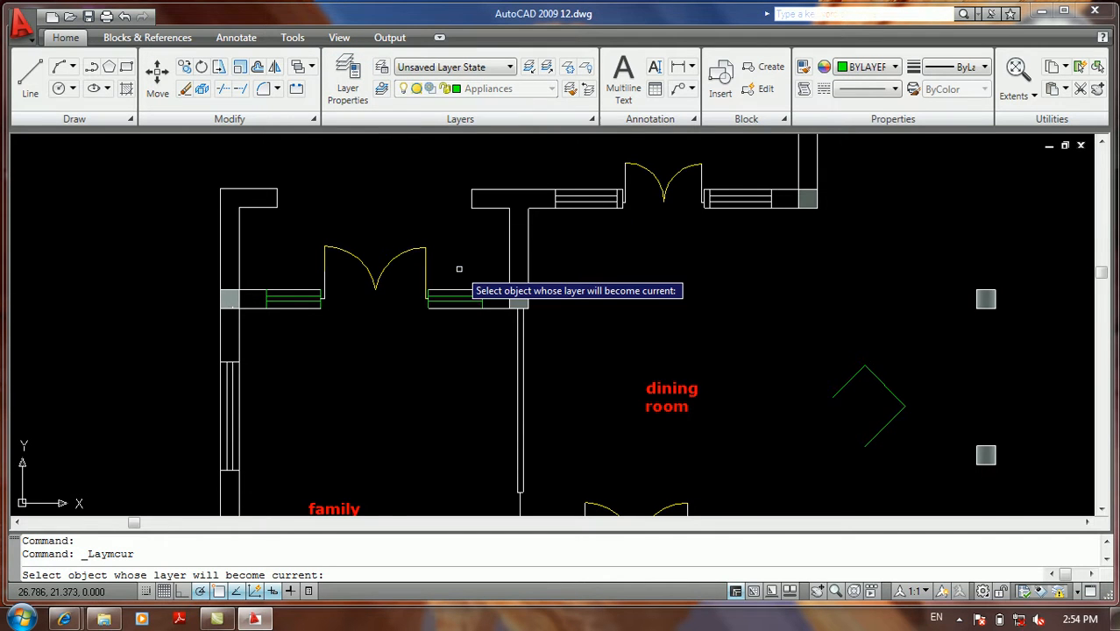
{"action": "scroll", "coordinate": [454, 265], "scroll_direction": "down", "scroll_amount": 3}
{"action": "scroll", "coordinate": [478, 366], "scroll_direction": "up", "scroll_amount": 6}
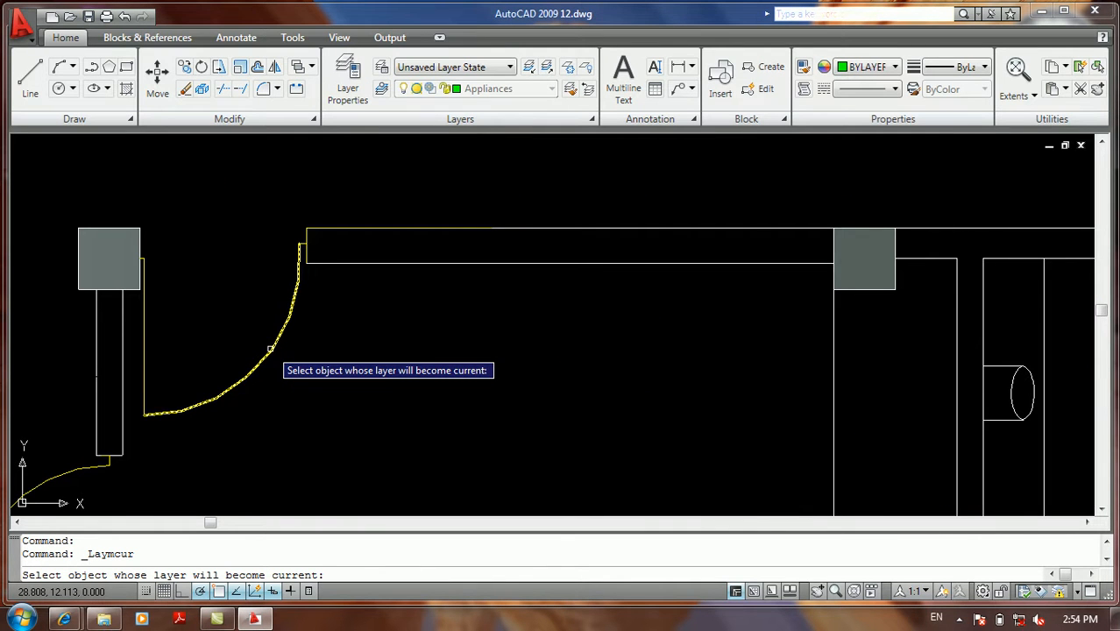
{"action": "left_click", "coordinate": [270, 349]}
Draw a three-segment open line beside the yellow door swing on layer 0
{"action": "mouse_move", "coordinate": [270, 349]}
{"action": "middle_mouse_down"}
{"action": "mouse_move", "coordinate": [363, 387]}
{"action": "mouse_move", "coordinate": [395, 379]}
{"action": "middle_mouse_up"}
{"action": "type", "text": "l"}
{"action": "key", "text": "Return"}
{"action": "left_click", "coordinate": [428, 382]}
{"action": "left_click", "coordinate": [495, 357]}
{"action": "left_click", "coordinate": [564, 425]}
{"action": "left_click", "coordinate": [532, 454]}
{"action": "key", "text": "Return"}
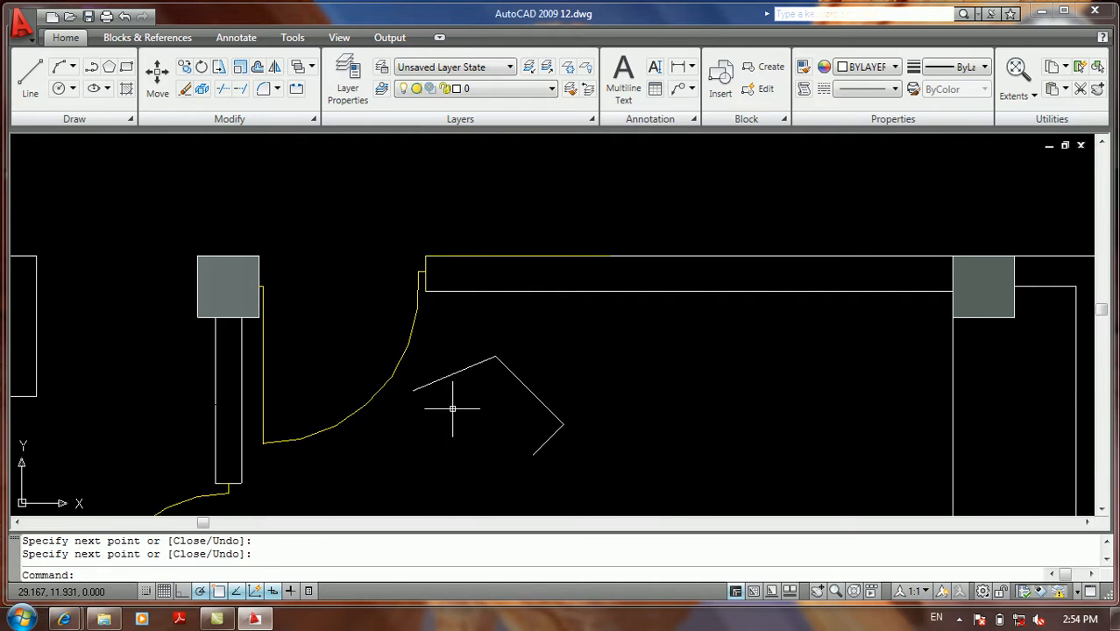
Set the current object colour to green
{"action": "middle_click_drag", "start_coordinate": [367, 375], "coordinate": [445, 356]}
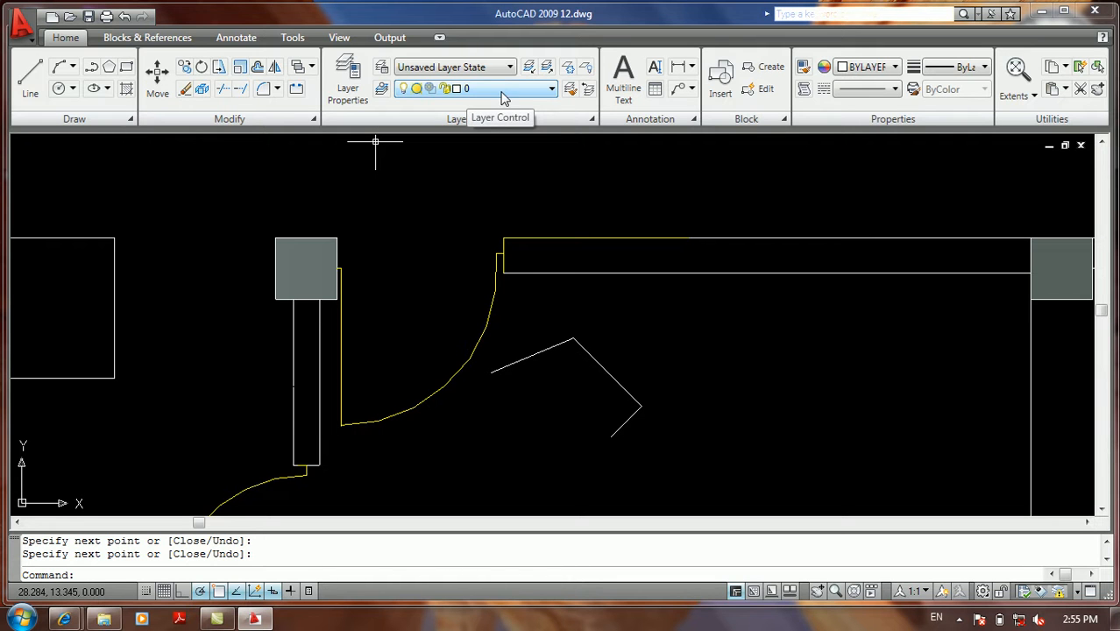
{"action": "left_click", "coordinate": [894, 67]}
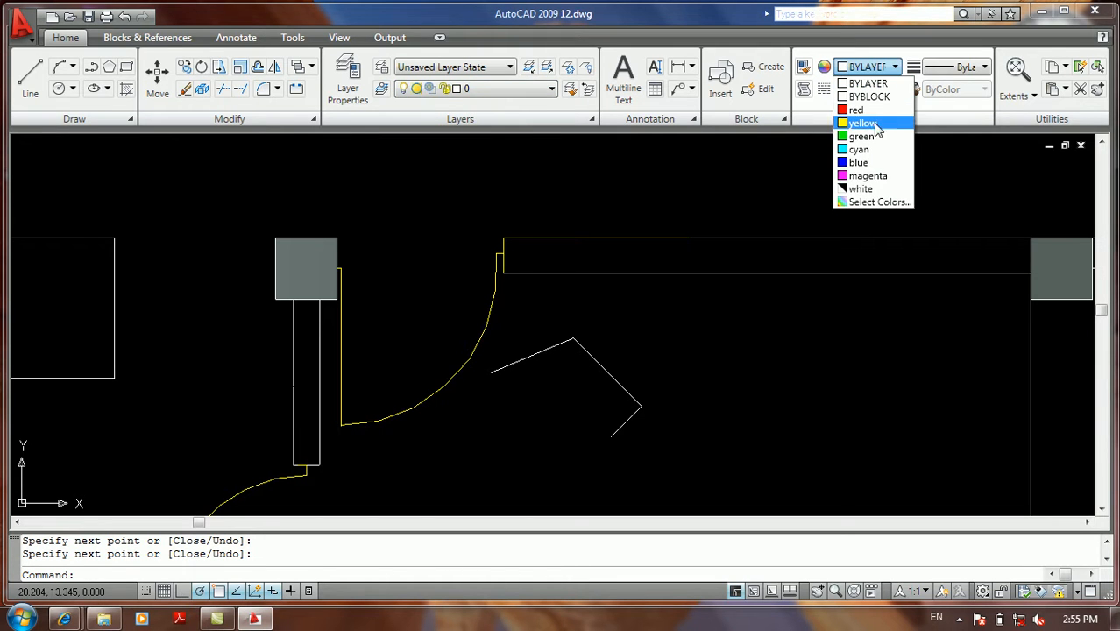
{"action": "left_click", "coordinate": [860, 136]}
{"action": "left_click", "coordinate": [798, 315]}
{"action": "left_click", "coordinate": [762, 375]}
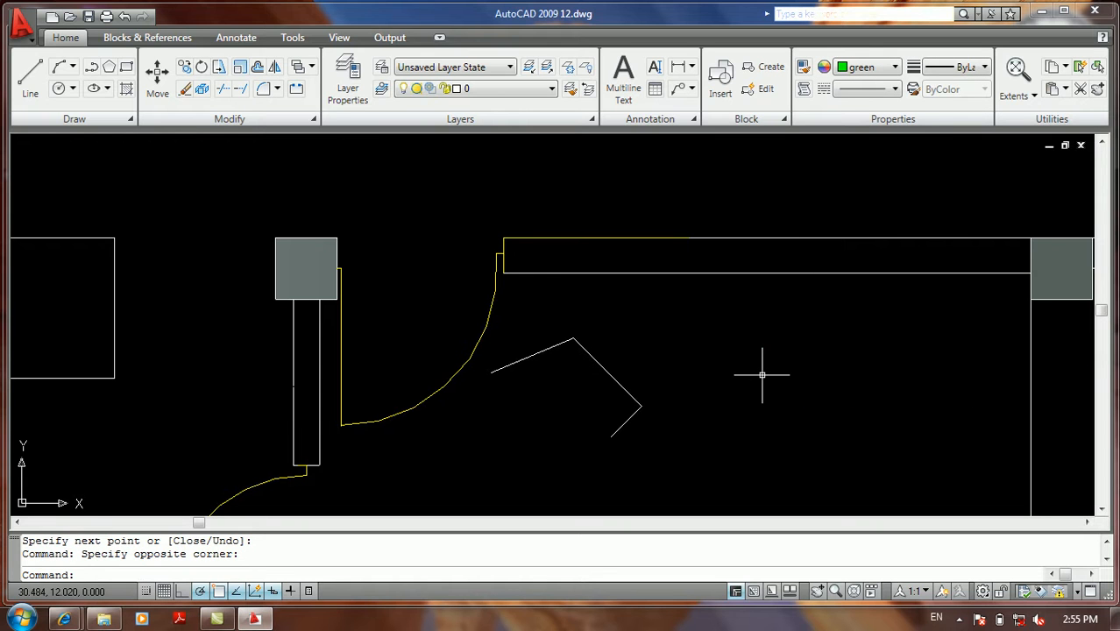
Draw a green three-segment open line in the empty space beside the white lines
{"action": "type", "text": "l"}
{"action": "key", "text": "Return"}
{"action": "left_click", "coordinate": [745, 396]}
{"action": "left_click", "coordinate": [798, 375]}
{"action": "left_click", "coordinate": [868, 444]}
{"action": "left_click", "coordinate": [696, 478]}
{"action": "key", "text": "Return"}
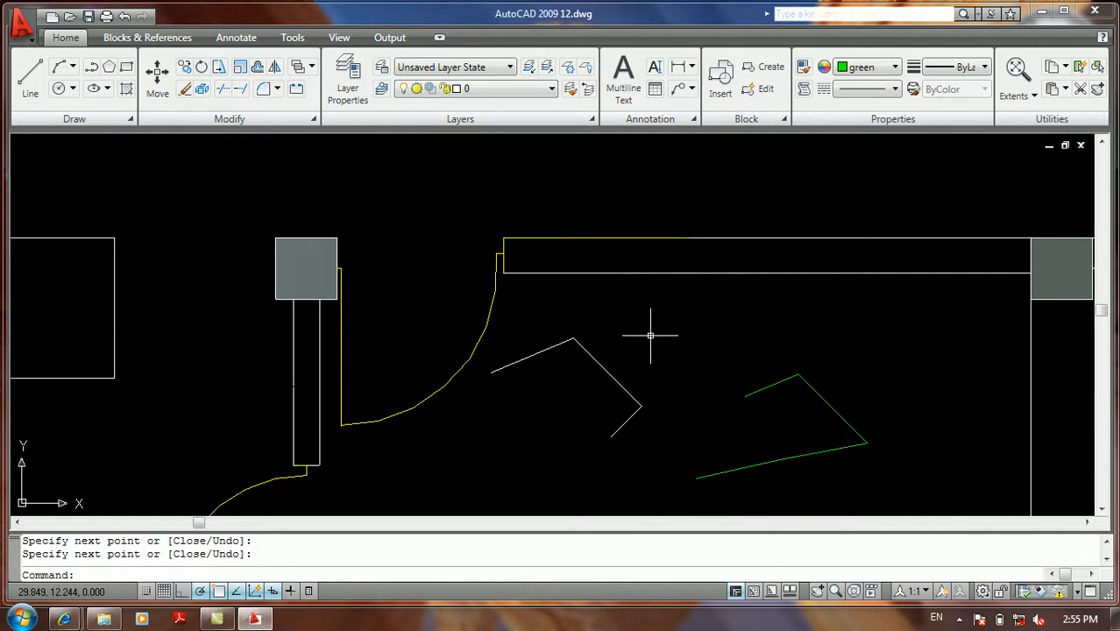
Set the current object colour to ByLayer
{"action": "left_click", "coordinate": [866, 67]}
{"action": "left_click", "coordinate": [874, 85]}
{"action": "left_click", "coordinate": [821, 175]}
{"action": "left_click", "coordinate": [748, 197]}
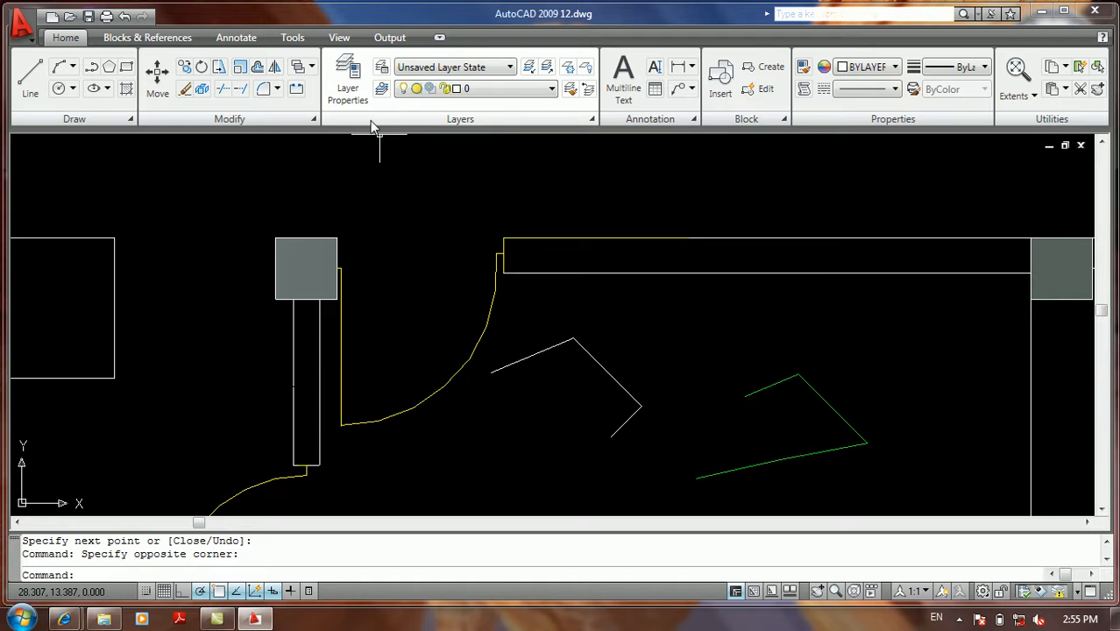
Draw a two-segment open line inside the door opening, above the yellow door swing
{"action": "type", "text": "L"}
{"action": "key", "text": "Return"}
{"action": "left_click", "coordinate": [444, 224]}
{"action": "left_click", "coordinate": [404, 263]}
{"action": "left_click", "coordinate": [431, 299]}
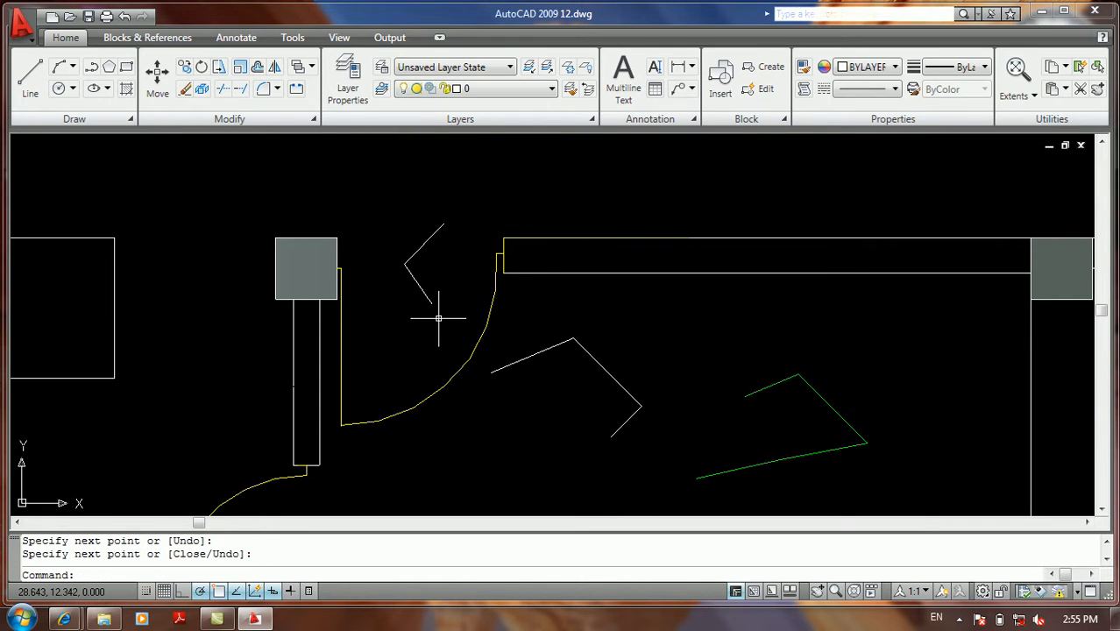
{"action": "middle_click_drag", "start_coordinate": [442, 291], "coordinate": [483, 283]}
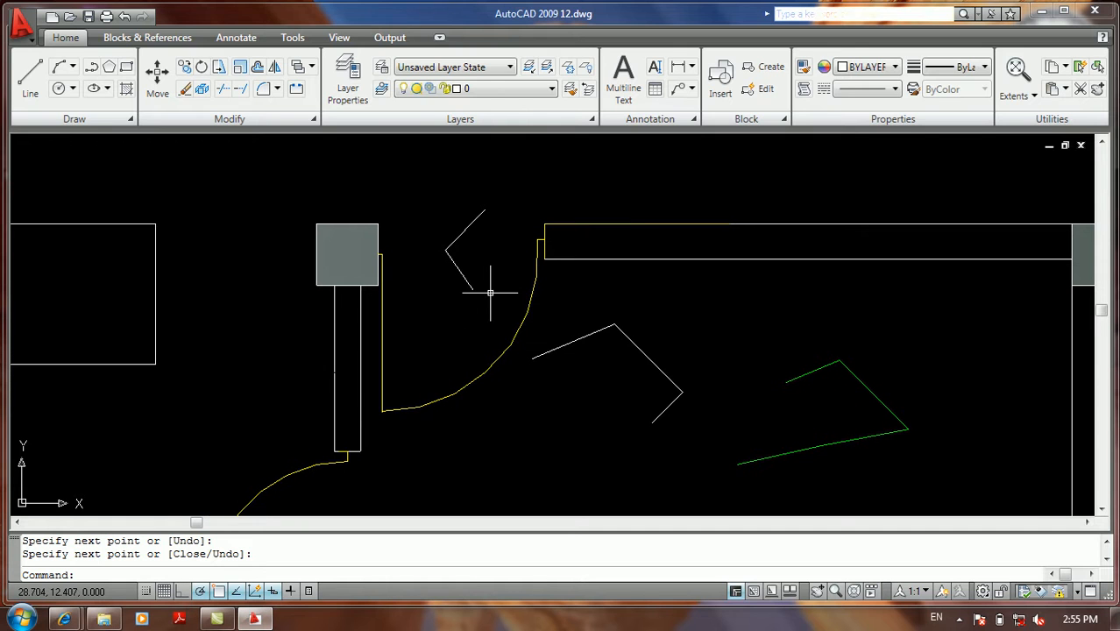
Examine the colour and layer of the door swing, the adjacent white lines and the wall by selecting them
{"action": "left_click", "coordinate": [513, 338]}
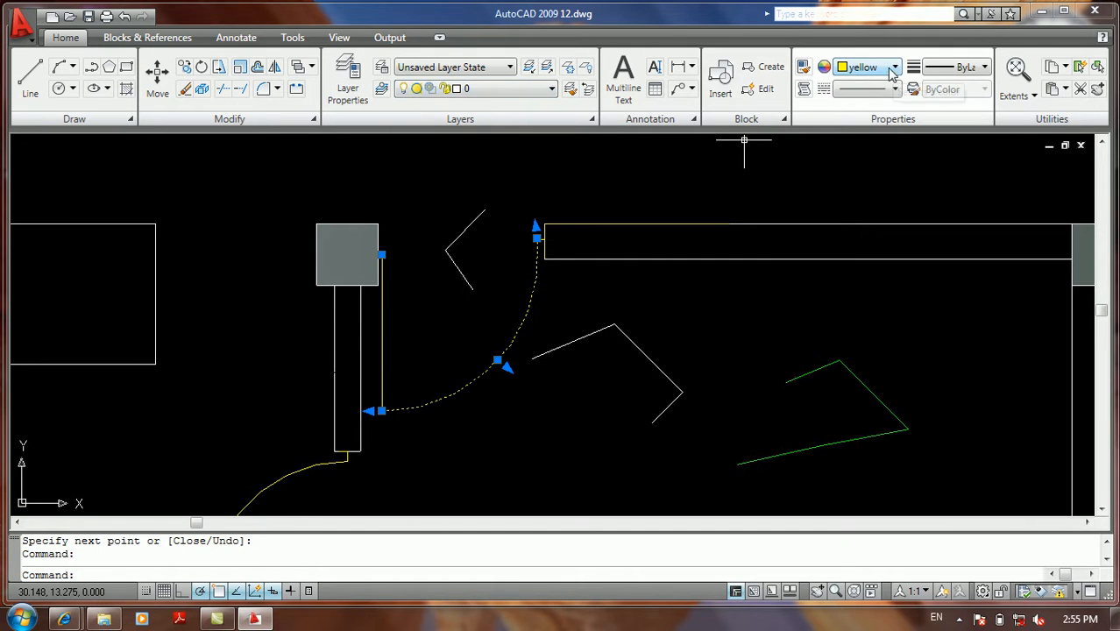
{"action": "key", "text": "Escape"}
{"action": "left_click", "coordinate": [738, 328]}
{"action": "left_click", "coordinate": [600, 393]}
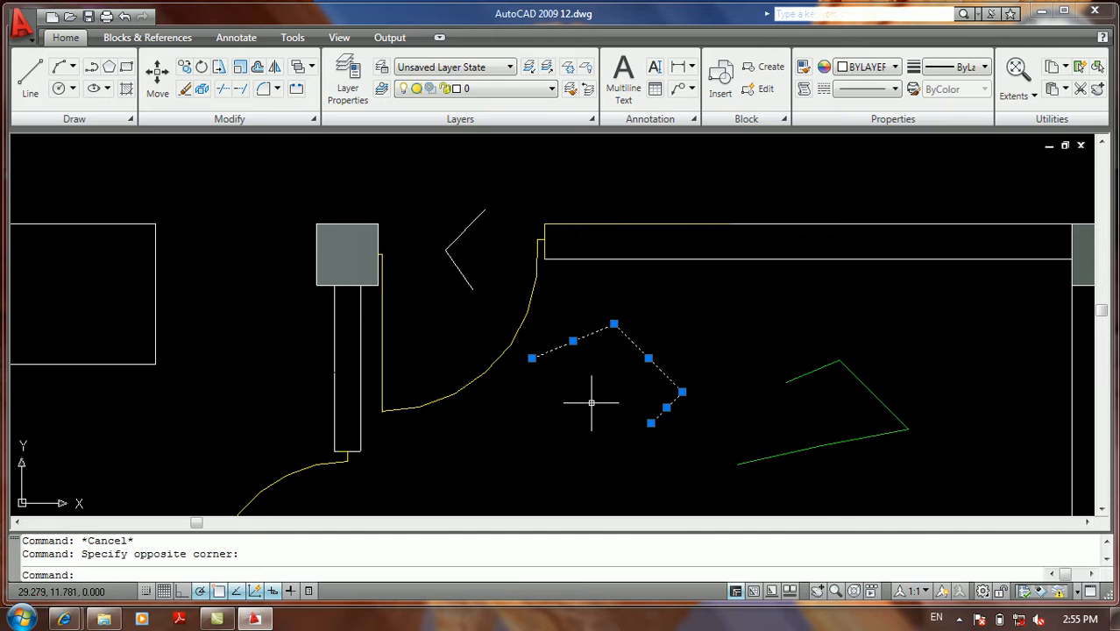
{"action": "key", "text": "Escape"}
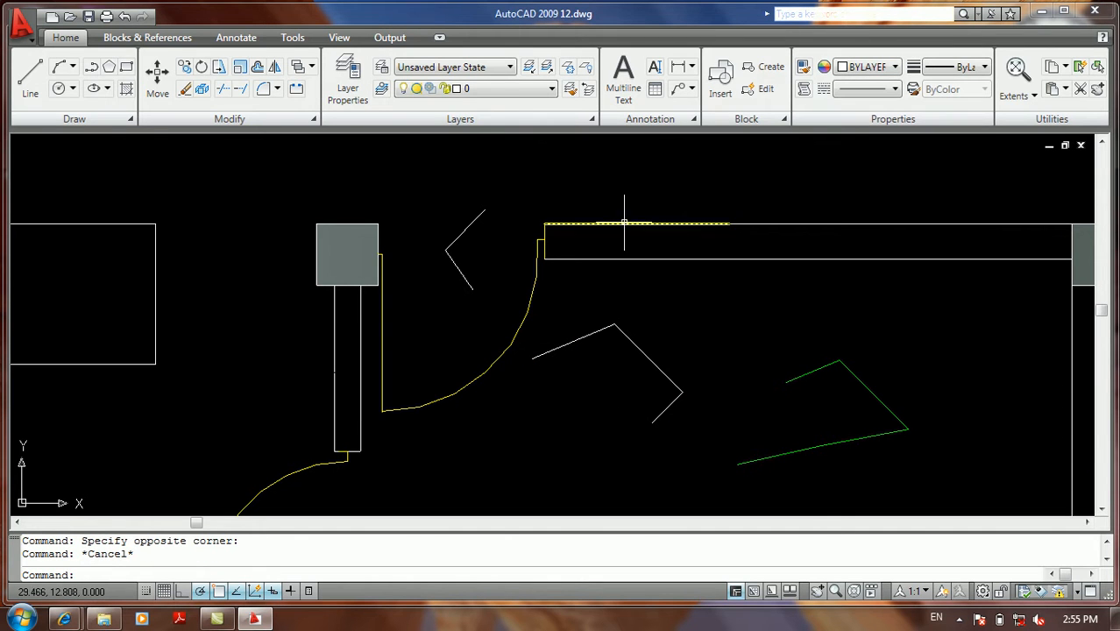
{"action": "left_click", "coordinate": [875, 187]}
{"action": "left_click", "coordinate": [850, 243]}
{"action": "key", "text": "Escape"}
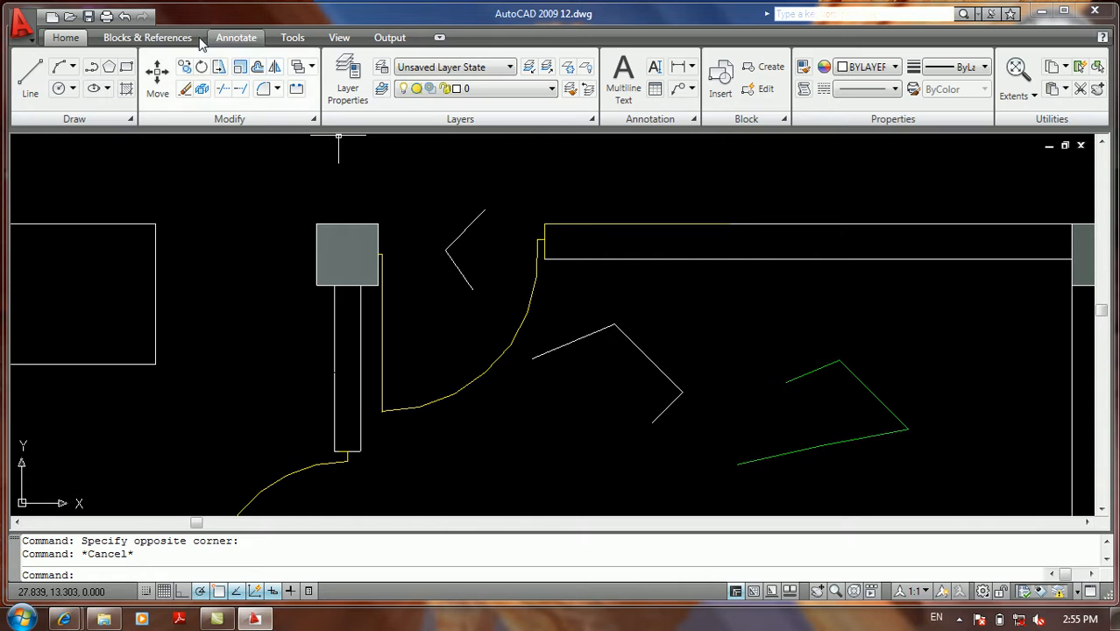
Run Layer Previous twice to step back through the last changes to the layer settings
{"action": "left_click", "coordinate": [21, 25]}
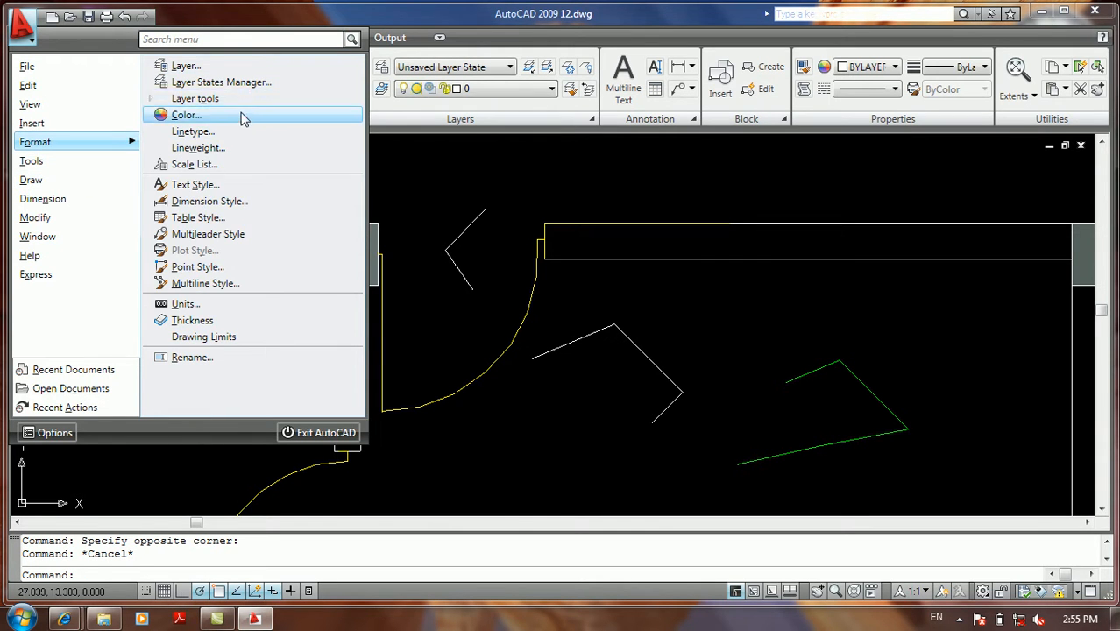
{"action": "left_click", "coordinate": [184, 101]}
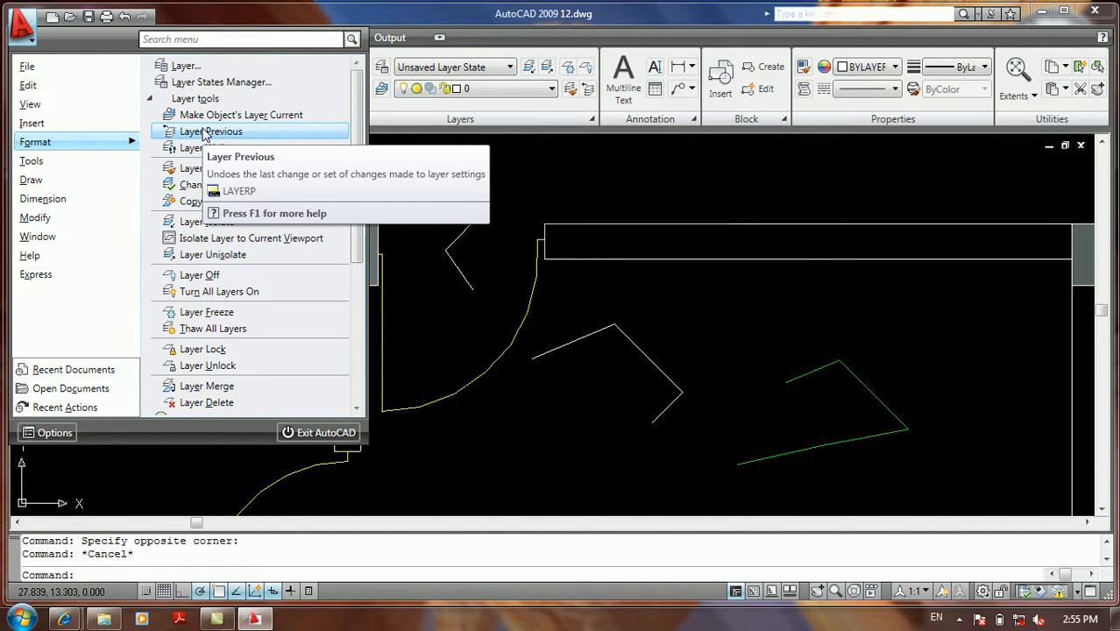
{"action": "left_click", "coordinate": [204, 132]}
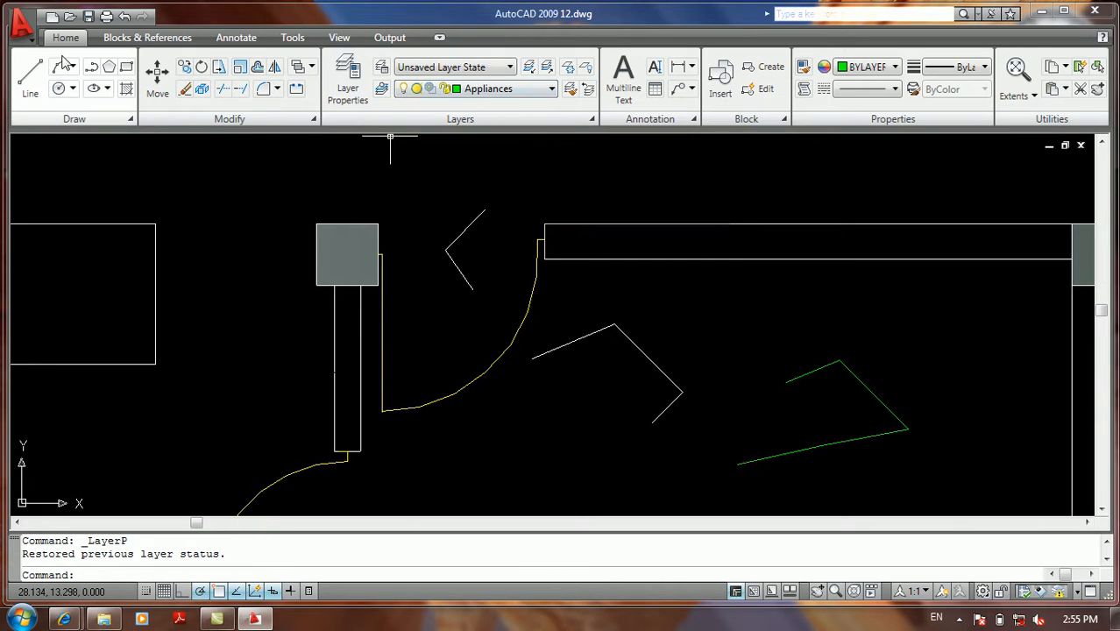
{"action": "left_click", "coordinate": [19, 21]}
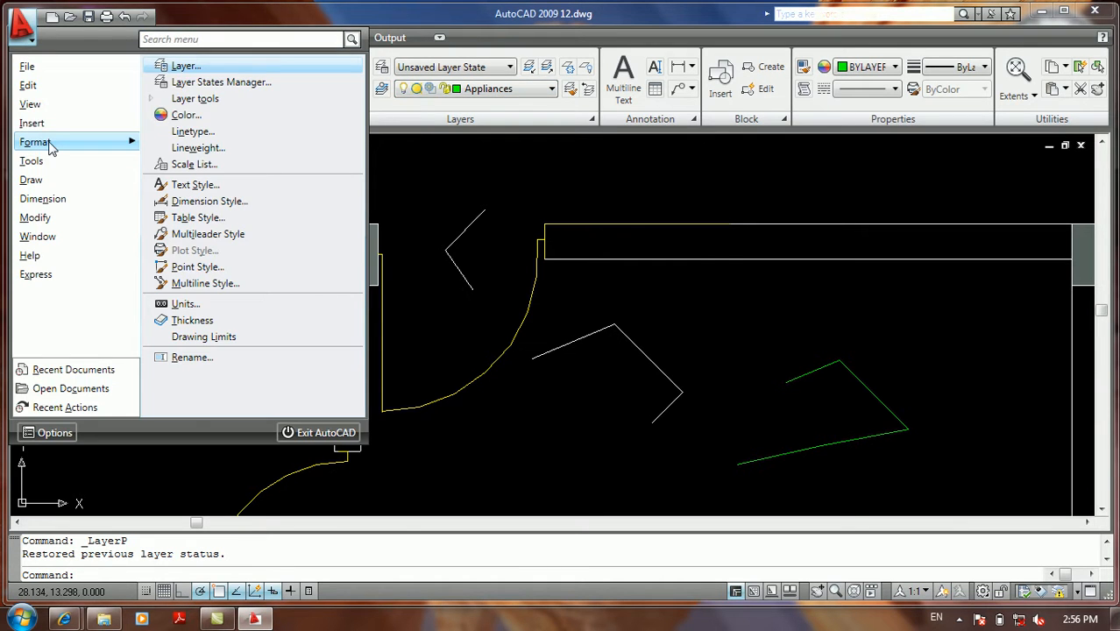
{"action": "left_click", "coordinate": [204, 99]}
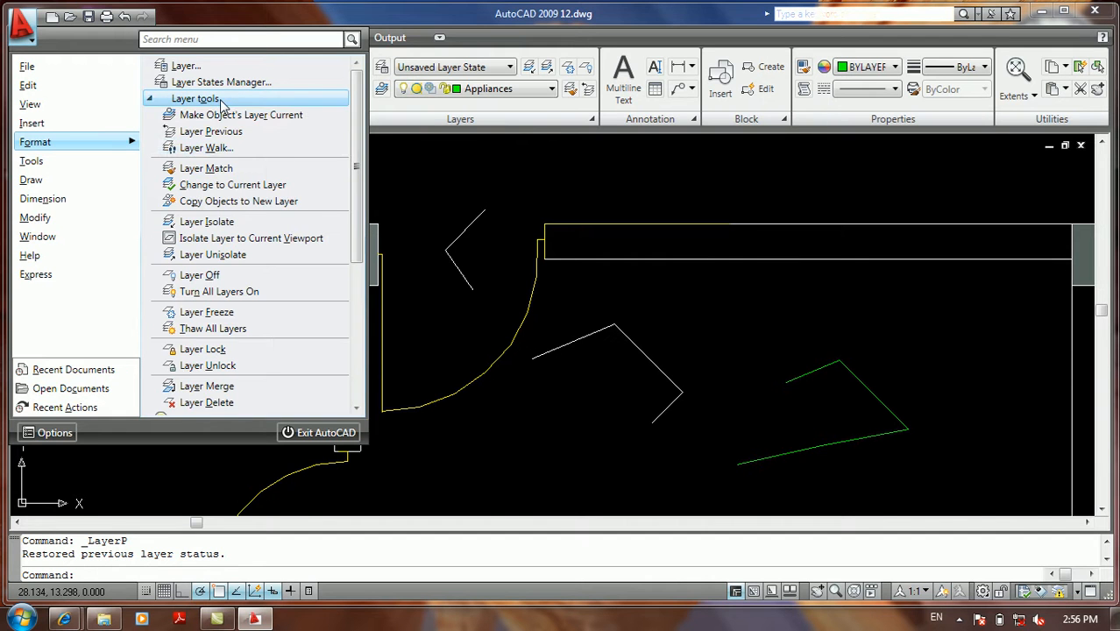
{"action": "left_click", "coordinate": [236, 131]}
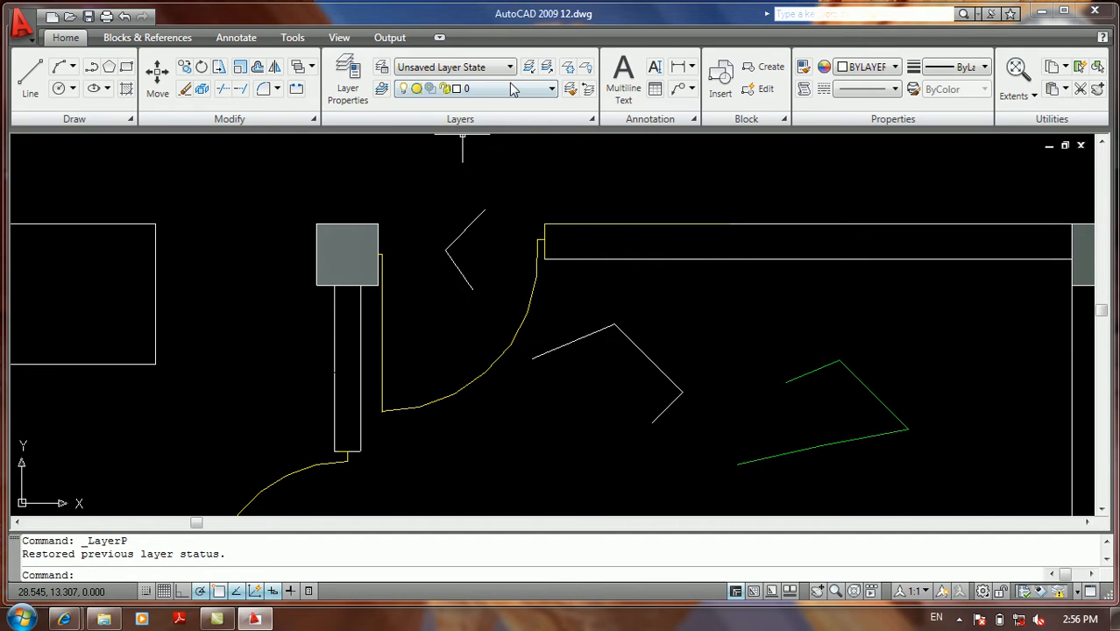
{"action": "left_click", "coordinate": [261, 234]}
{"action": "left_click", "coordinate": [459, 252]}
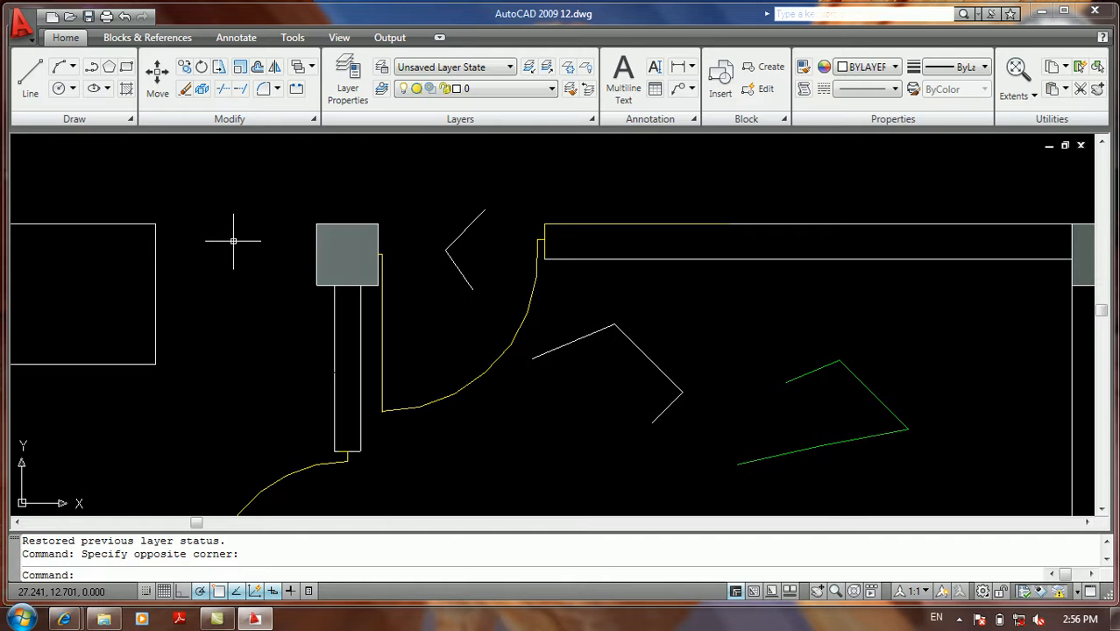
{"action": "left_click", "coordinate": [20, 23]}
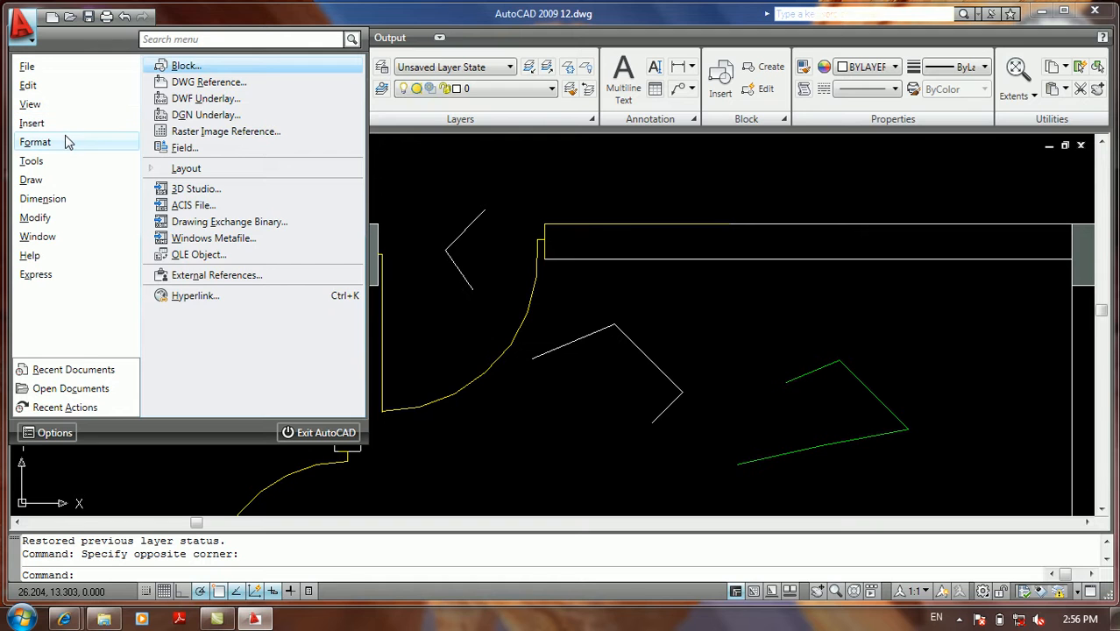
{"action": "mouse_move", "coordinate": [69, 142]}
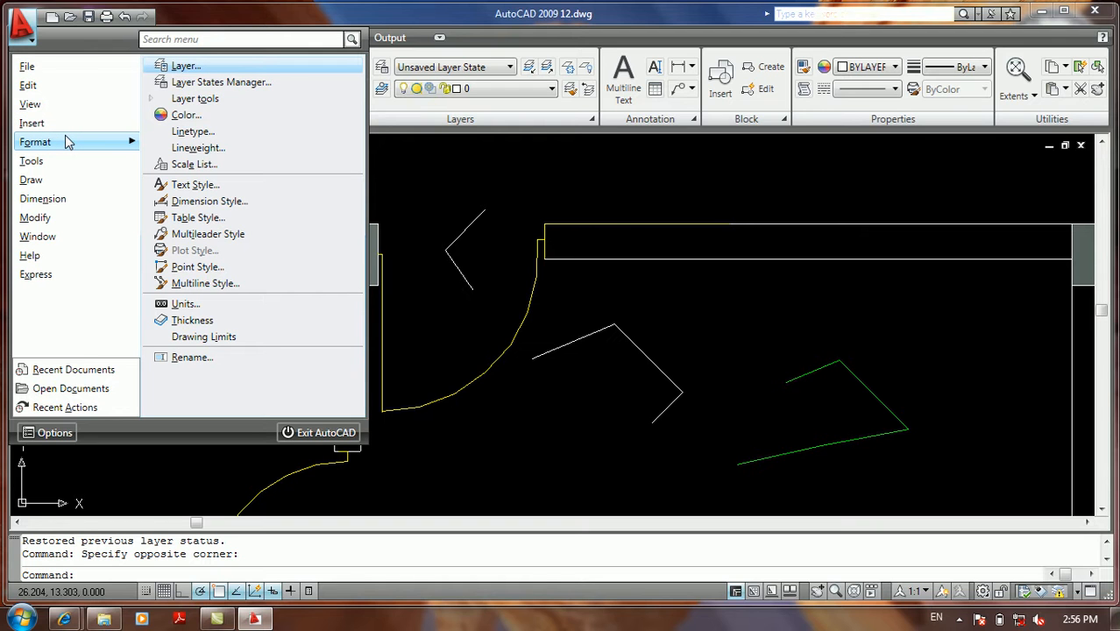
{"action": "left_click", "coordinate": [407, 170]}
Start Layer Walk on the floor plan and display only the Appliances layer
{"action": "scroll", "coordinate": [375, 188], "scroll_direction": "down", "scroll_amount": 4}
{"action": "scroll", "coordinate": [396, 258], "scroll_direction": "down", "scroll_amount": 6}
{"action": "scroll", "coordinate": [296, 334], "scroll_direction": "up", "scroll_amount": 6}
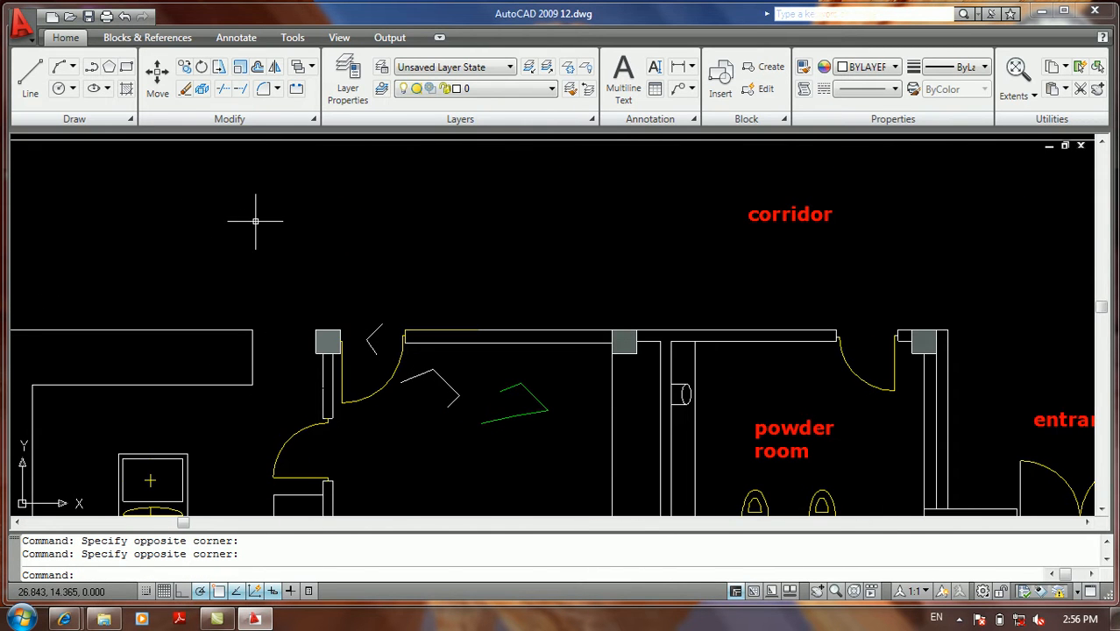
{"action": "scroll", "coordinate": [166, 276], "scroll_direction": "down", "scroll_amount": 5}
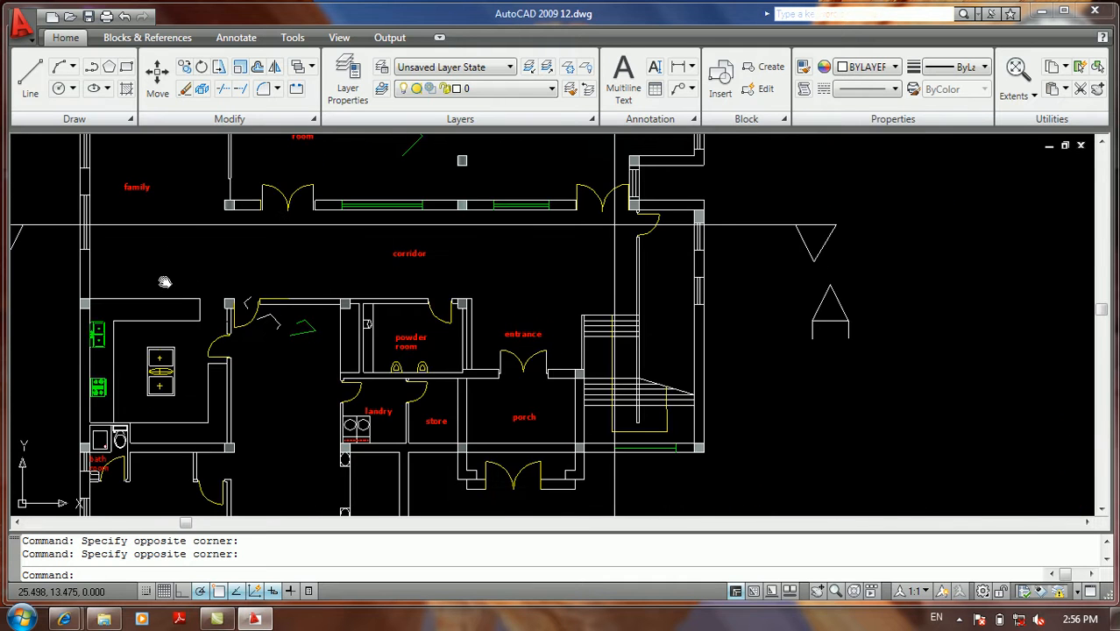
{"action": "middle_click_drag", "start_coordinate": [166, 279], "coordinate": [272, 337]}
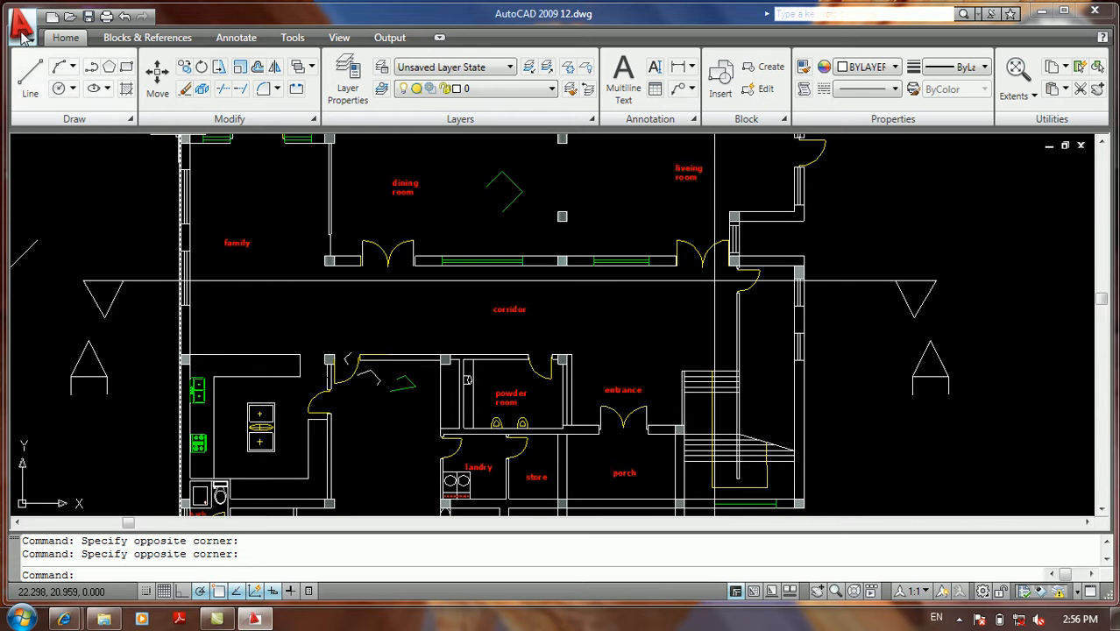
{"action": "left_click", "coordinate": [22, 31]}
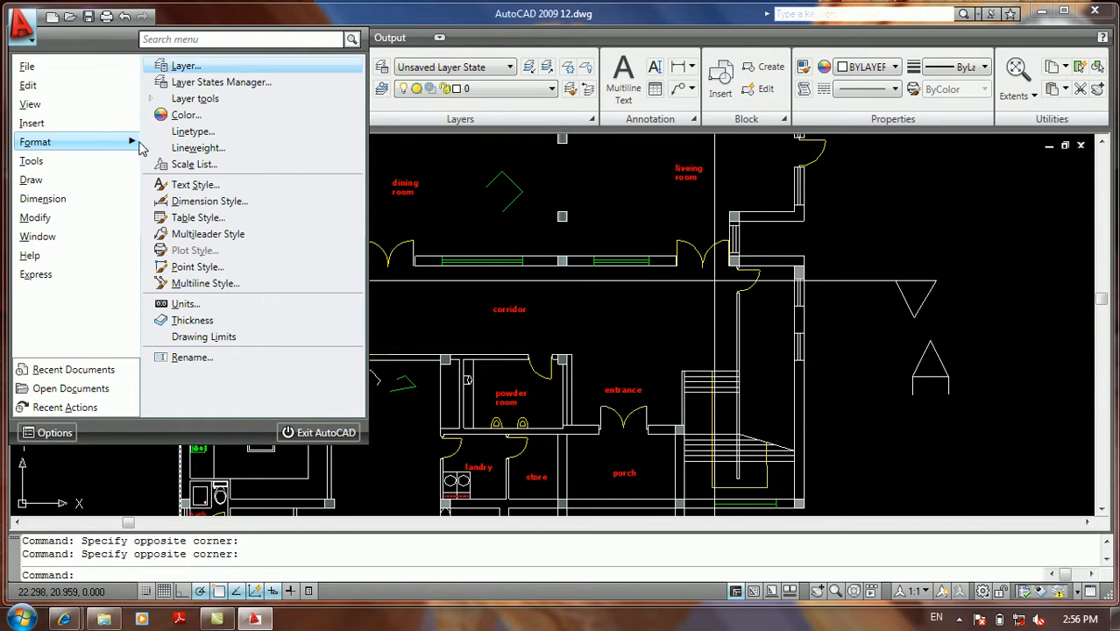
{"action": "left_click", "coordinate": [208, 98]}
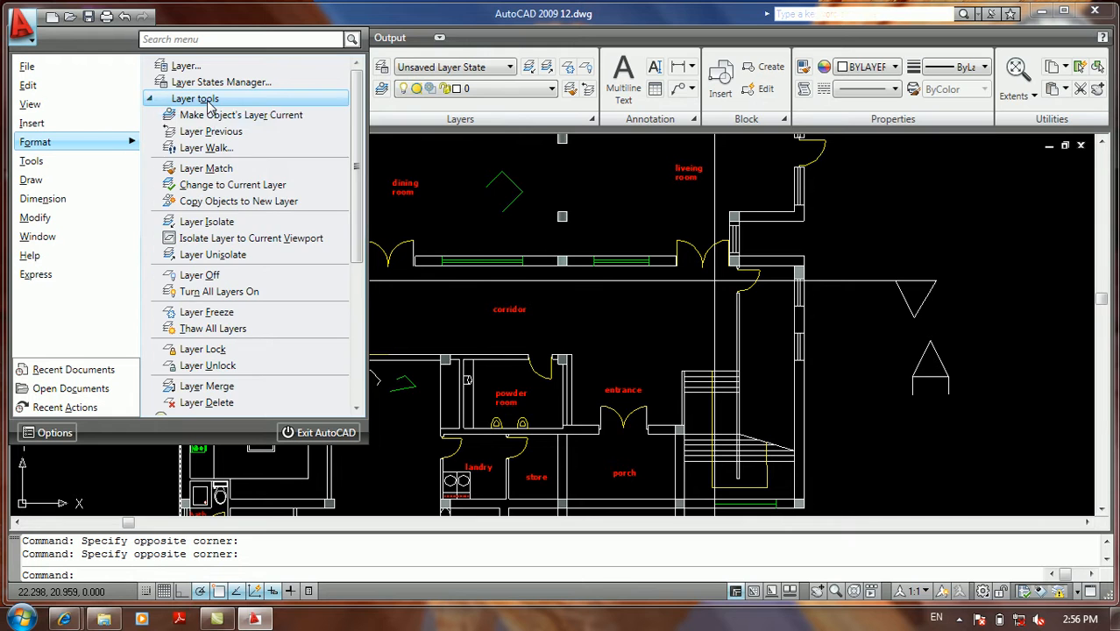
{"action": "left_click", "coordinate": [209, 147]}
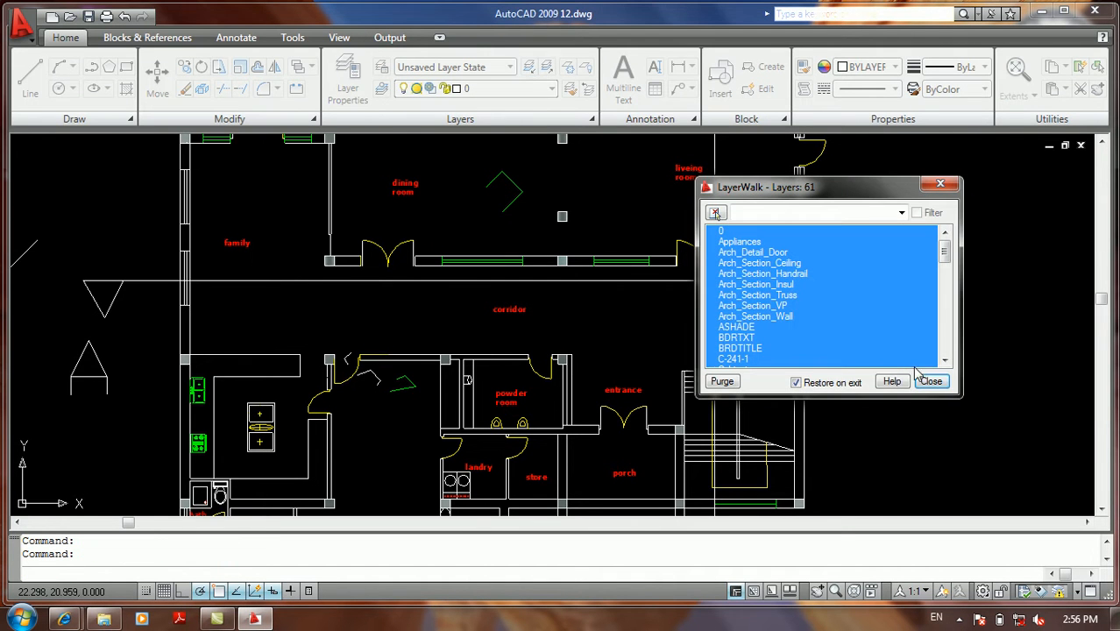
{"action": "mouse_move", "coordinate": [944, 255]}
{"action": "left_mouse_down"}
{"action": "mouse_move", "coordinate": [949, 364]}
{"action": "mouse_move", "coordinate": [944, 246]}
{"action": "left_mouse_up"}
{"action": "left_click", "coordinate": [745, 246]}
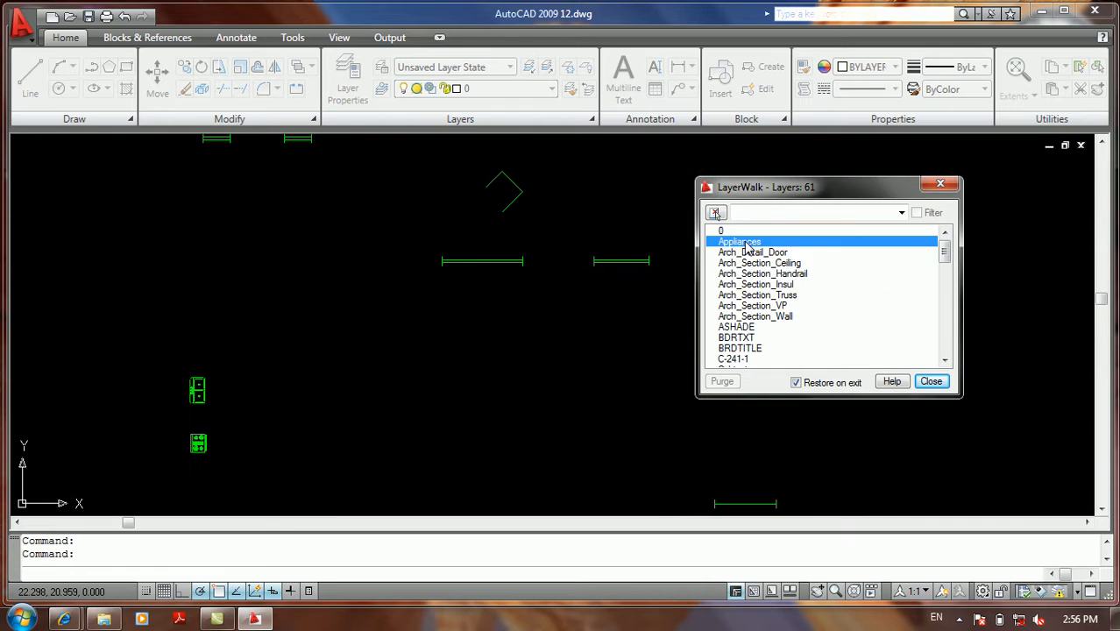
Display the BRDTITLE, Center and Deck layers one at a time in Layer Walk
{"action": "scroll", "coordinate": [457, 320], "scroll_direction": "down", "scroll_amount": 2}
{"action": "scroll", "coordinate": [457, 320], "scroll_direction": "down", "scroll_amount": 2}
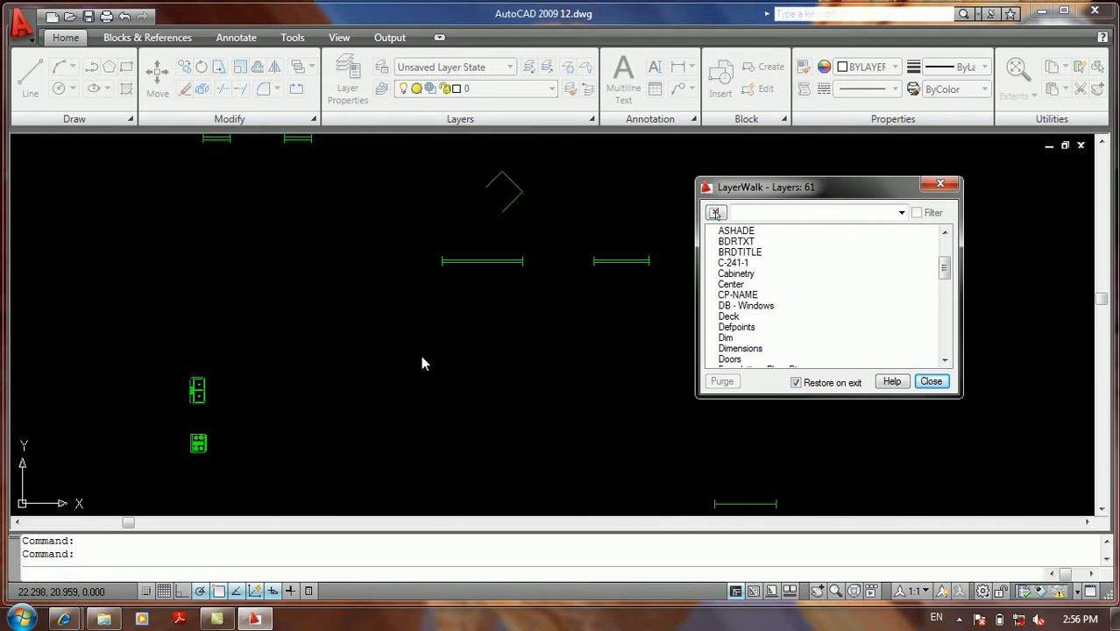
{"action": "left_click", "coordinate": [759, 252]}
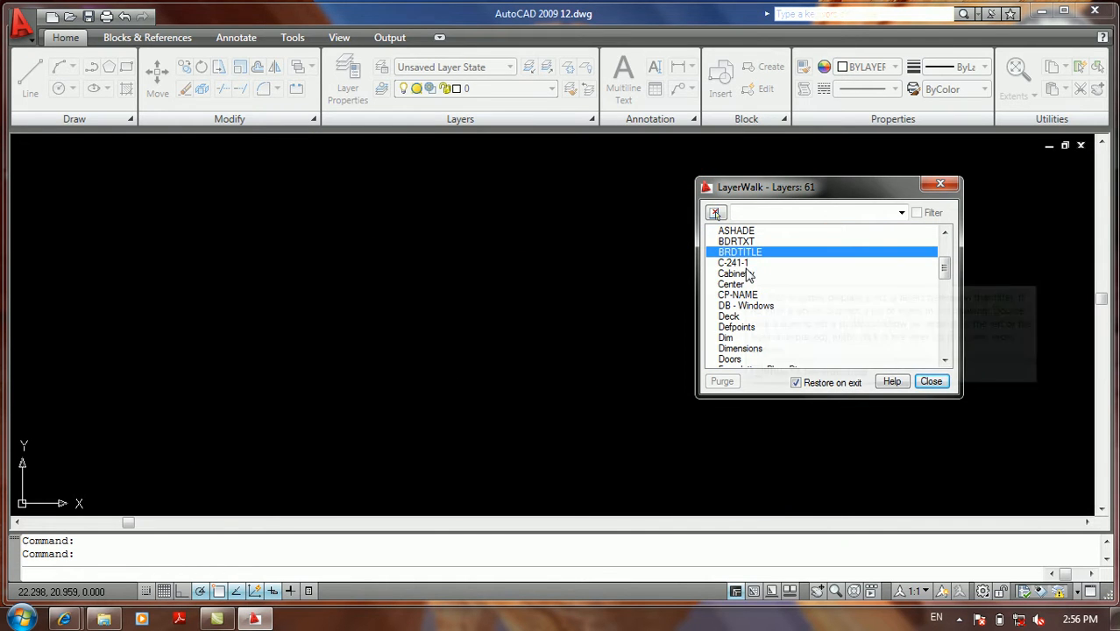
{"action": "left_click", "coordinate": [735, 284]}
{"action": "left_click", "coordinate": [739, 317]}
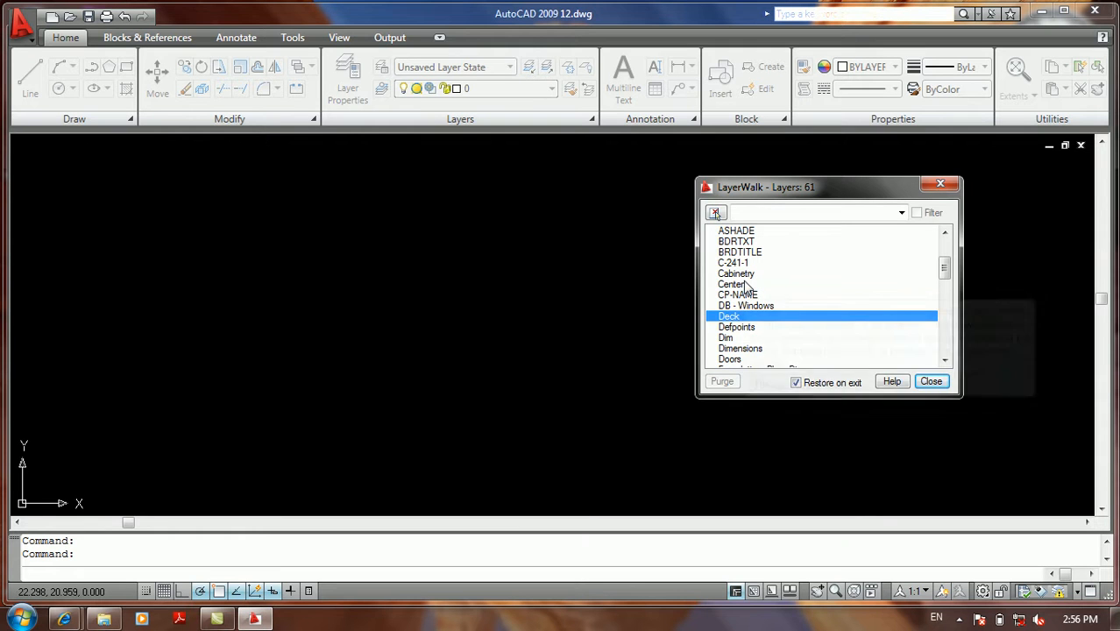
Add the other layers from BDRTXT to DB - Windows to the Layer Walk selection alongside Deck
{"action": "left_click", "coordinate": [746, 304], "text": "ctrl"}
{"action": "left_click", "coordinate": [741, 295], "text": "ctrl"}
{"action": "left_click", "coordinate": [736, 263], "text": "ctrl"}
{"action": "left_click", "coordinate": [738, 242], "text": "ctrl"}
{"action": "left_click", "coordinate": [738, 284], "text": "ctrl"}
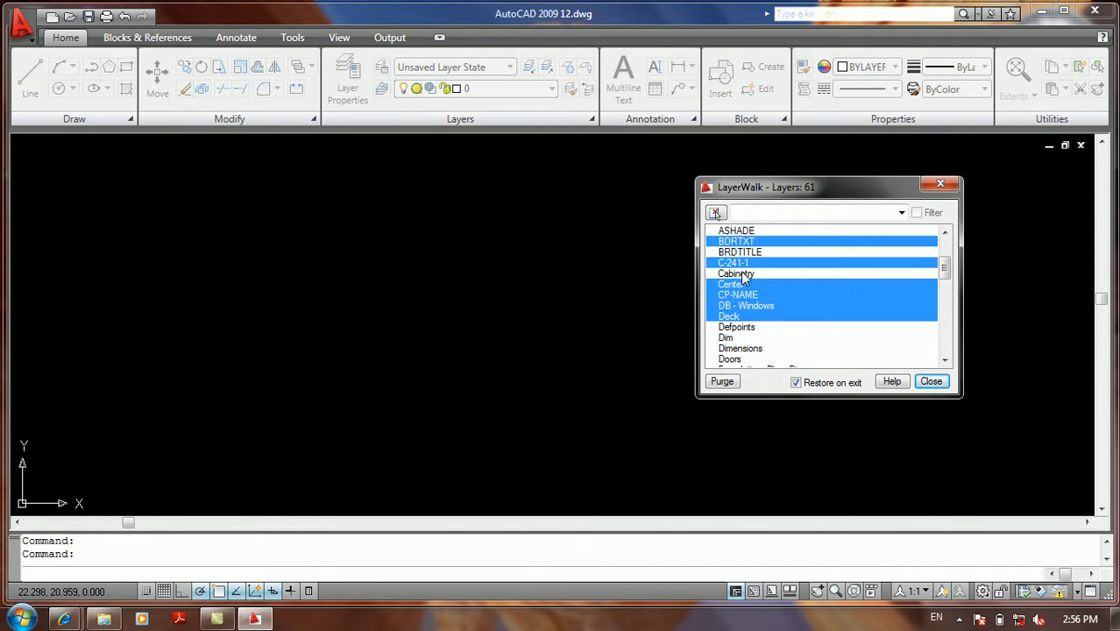
{"action": "left_click", "coordinate": [739, 275], "text": "ctrl"}
{"action": "left_click", "coordinate": [754, 243], "text": "ctrl"}
{"action": "left_click", "coordinate": [756, 250], "text": "ctrl"}
{"action": "left_click", "coordinate": [745, 239], "text": "ctrl"}
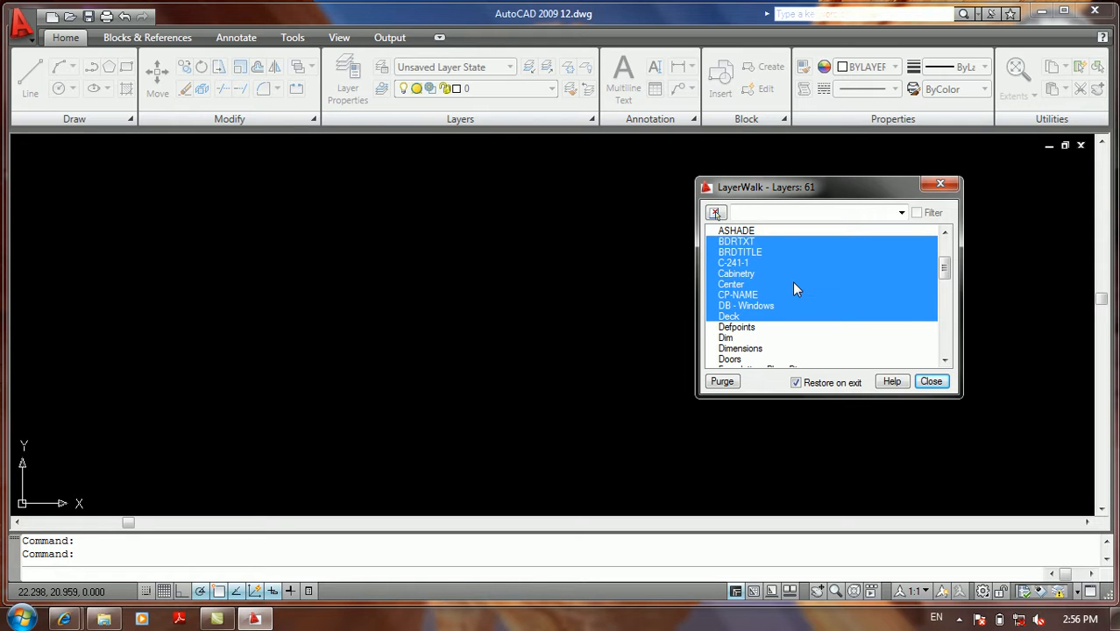
Show only the Arch_Section_Ceiling layer in Layer Walk, followed by layer 0 alone
{"action": "scroll", "coordinate": [804, 295], "scroll_direction": "up", "scroll_amount": 3}
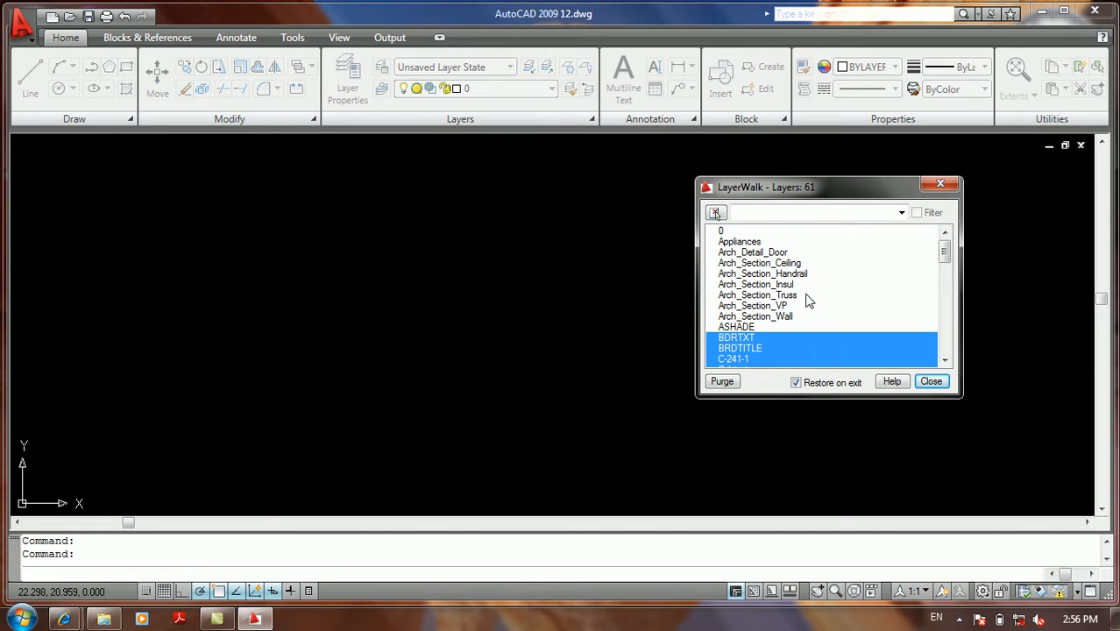
{"action": "left_click", "coordinate": [740, 265]}
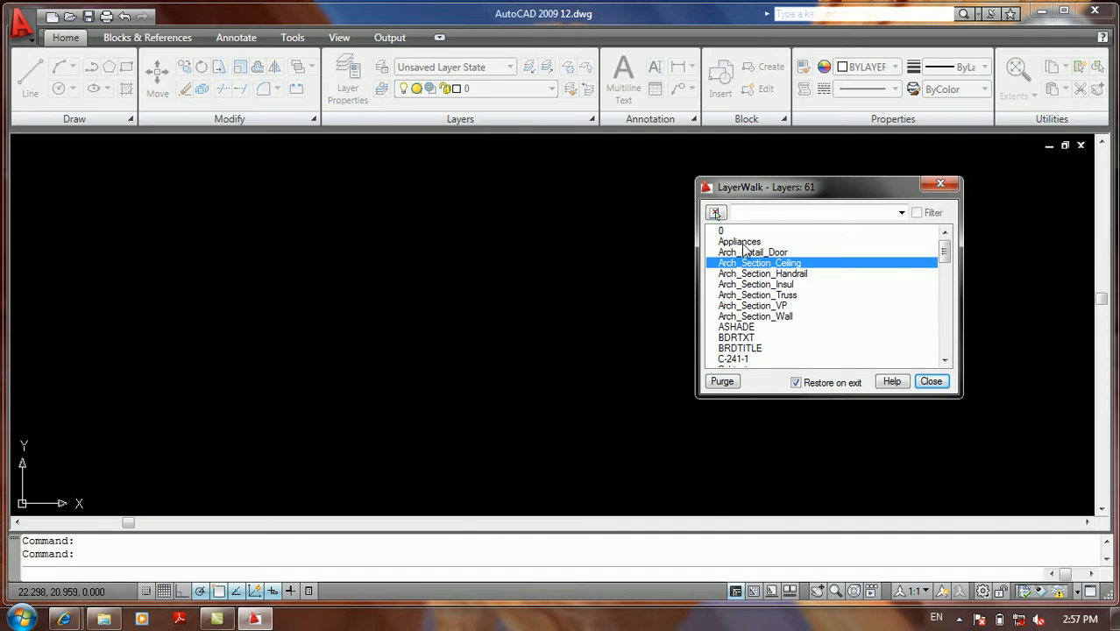
{"action": "left_click", "coordinate": [769, 232]}
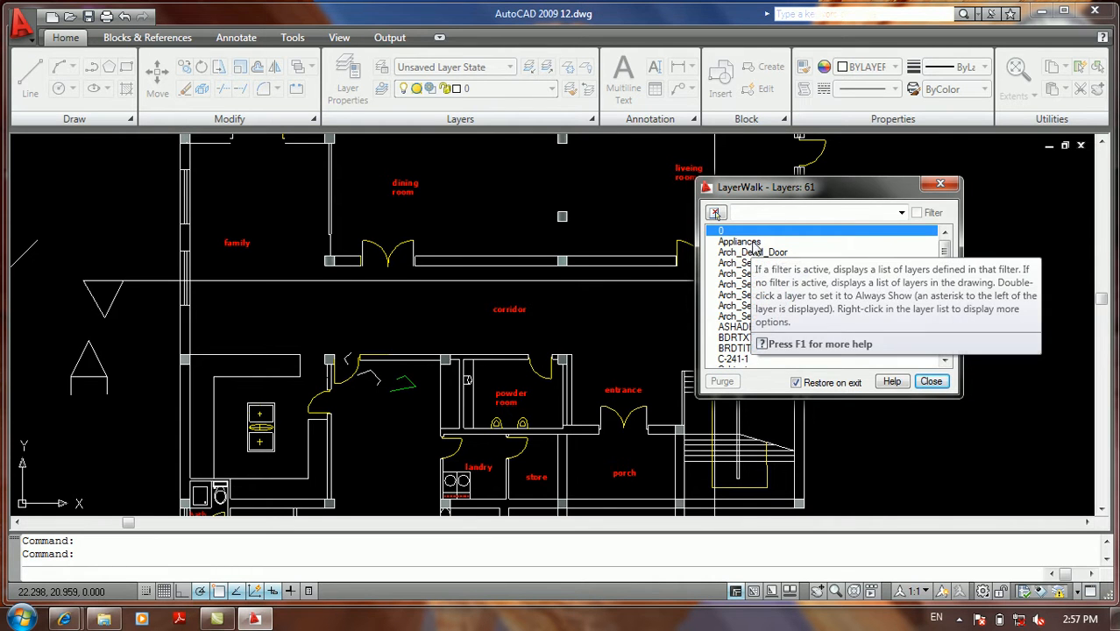
Extend the Layer Walk selection from layer 0 through Walls to show all layers, and close Layer Walk
{"action": "key", "text": "shift+Down"}
{"action": "key", "text": "shift+Down"}
{"action": "key", "text": "shift+Down"}
{"action": "key", "text": "shift+Down"}
{"action": "key", "text": "shift+Down"}
{"action": "key", "text": "shift+Down"}
{"action": "key", "text": "shift+Down"}
{"action": "key", "text": "shift+Down"}
{"action": "key", "text": "shift+Down"}
{"action": "key", "text": "shift+Down"}
{"action": "key", "text": "shift+Down"}
{"action": "key", "text": "shift+Down"}
{"action": "key", "text": "shift+Down"}
{"action": "key", "text": "shift+Down"}
{"action": "key", "text": "shift+Down"}
{"action": "key", "text": "shift+Down"}
{"action": "key", "text": "shift+Down"}
{"action": "key", "text": "shift+Down"}
{"action": "key", "text": "shift+Down"}
{"action": "key", "text": "shift+Down"}
{"action": "key", "text": "shift+Down"}
{"action": "key", "text": "shift+Down"}
{"action": "key", "text": "shift+Down"}
{"action": "key", "text": "shift+Down"}
{"action": "key", "text": "shift+Down"}
{"action": "key", "text": "shift+Down"}
{"action": "key", "text": "shift+Down"}
{"action": "key", "text": "shift+Down"}
{"action": "key", "text": "shift+Down"}
{"action": "key", "text": "shift+Down"}
{"action": "key", "text": "shift+Down"}
{"action": "key", "text": "shift+Down"}
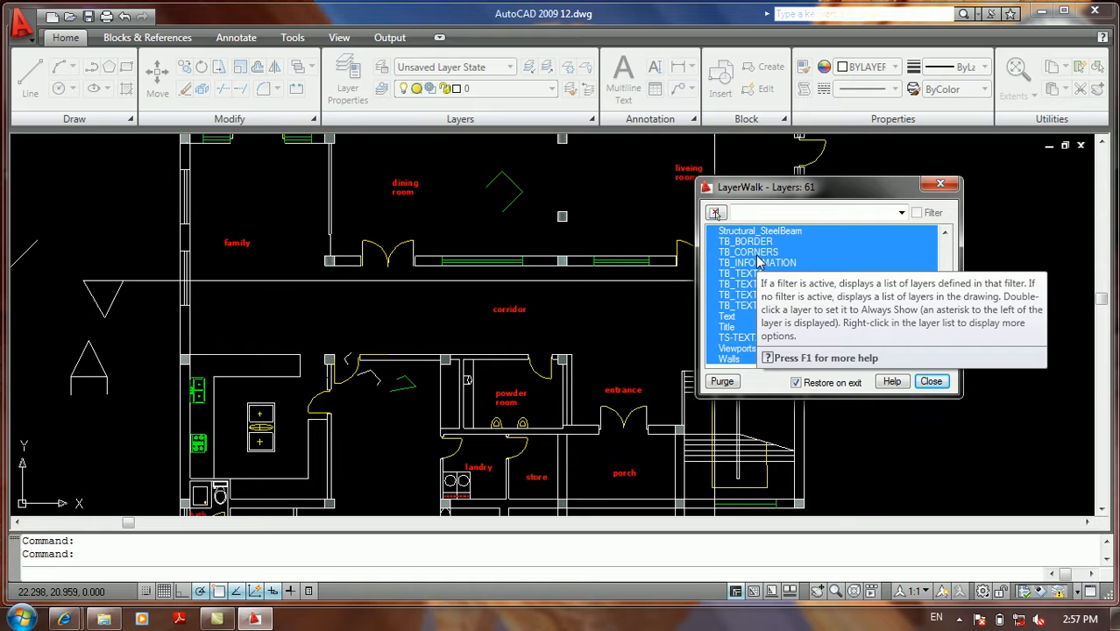
{"action": "left_click", "coordinate": [940, 184]}
{"action": "left_click_drag", "start_coordinate": [862, 190], "coordinate": [909, 244]}
{"action": "left_click", "coordinate": [910, 243]}
{"action": "left_click", "coordinate": [905, 235]}
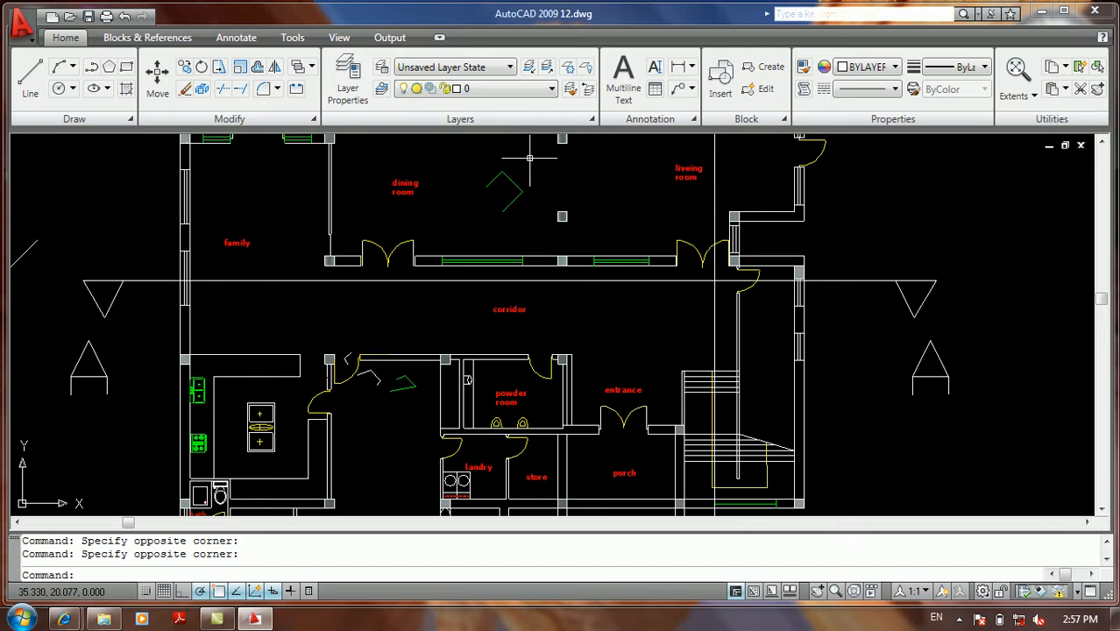
{"action": "left_click", "coordinate": [590, 122]}
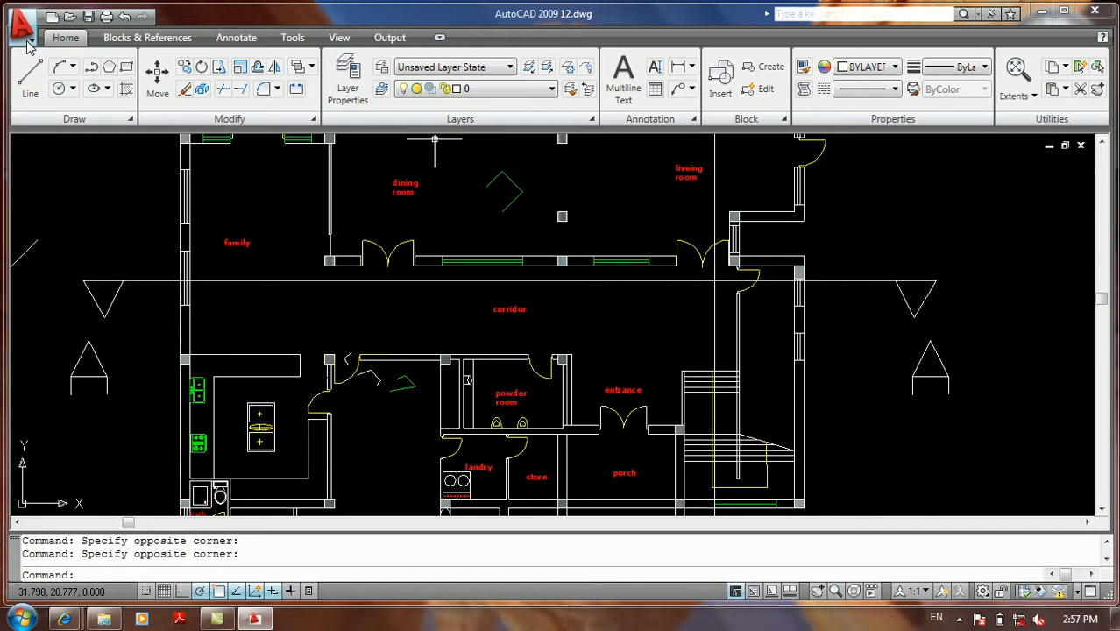
{"action": "left_click", "coordinate": [29, 40]}
{"action": "left_click", "coordinate": [691, 219]}
{"action": "left_click", "coordinate": [624, 223]}
Restart Layer Walk with both floor plans in view and display only layer 0
{"action": "scroll", "coordinate": [600, 237], "scroll_direction": "down", "scroll_amount": 4}
{"action": "scroll", "coordinate": [592, 241], "scroll_direction": "down", "scroll_amount": 3}
{"action": "mouse_move", "coordinate": [590, 245]}
{"action": "middle_mouse_down"}
{"action": "mouse_move", "coordinate": [527, 265]}
{"action": "mouse_move", "coordinate": [404, 275]}
{"action": "middle_mouse_up"}
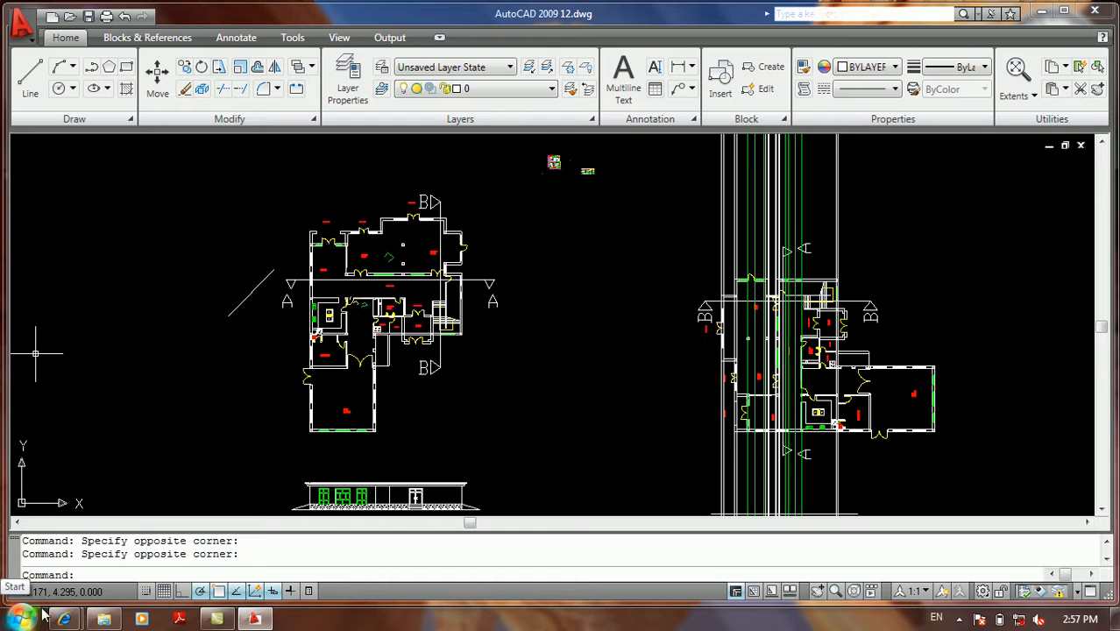
{"action": "scroll", "coordinate": [265, 399], "scroll_direction": "up", "scroll_amount": 2}
{"action": "scroll", "coordinate": [323, 314], "scroll_direction": "up", "scroll_amount": 5}
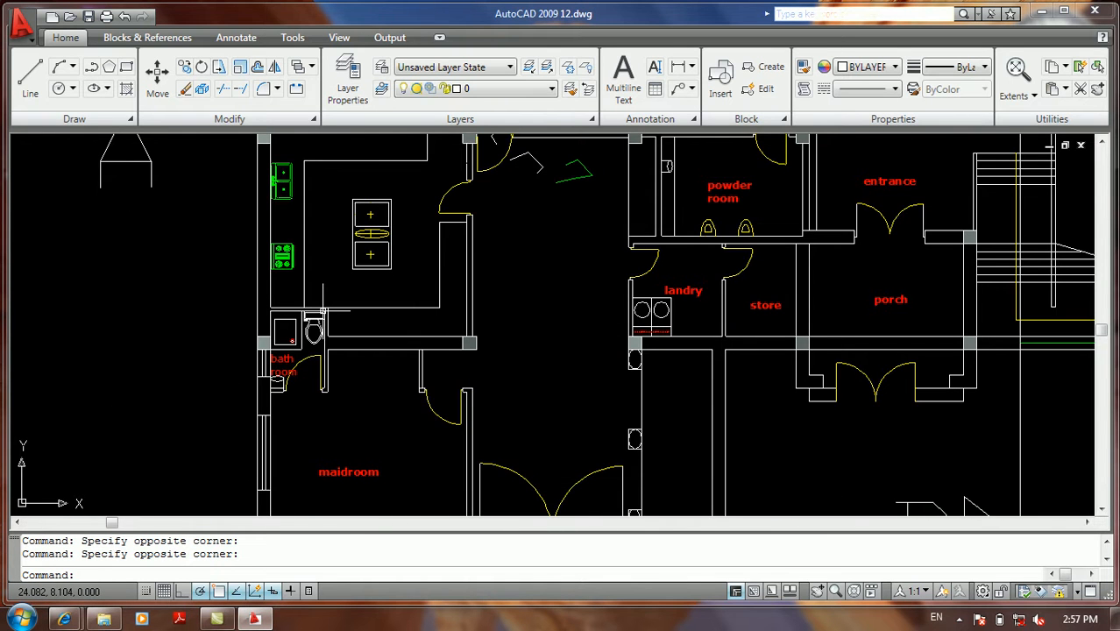
{"action": "scroll", "coordinate": [322, 309], "scroll_direction": "down", "scroll_amount": 6}
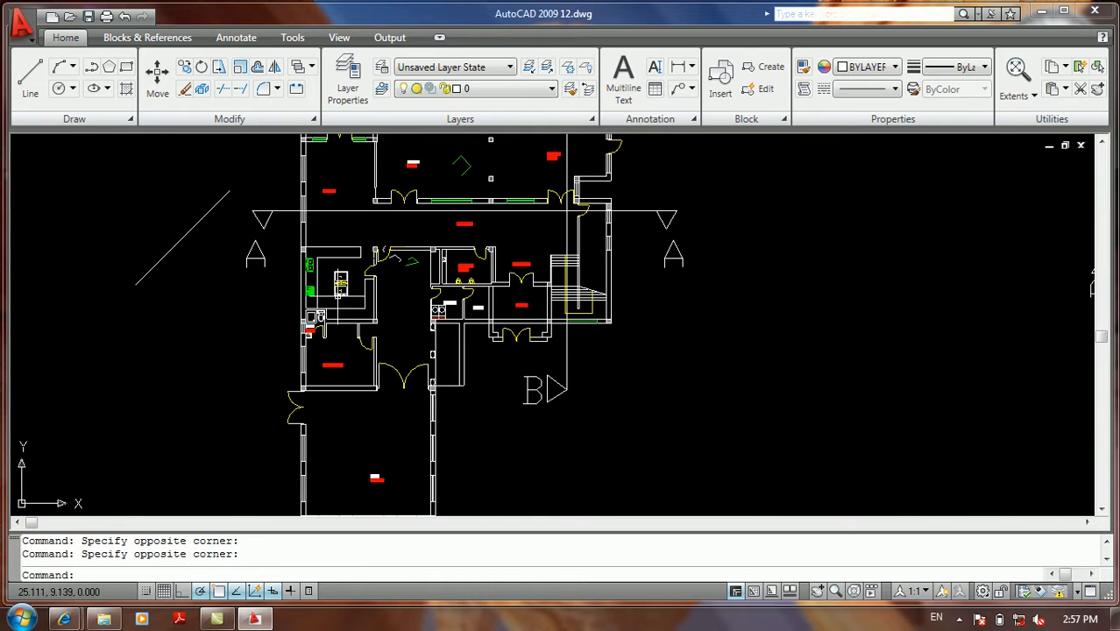
{"action": "middle_click_drag", "start_coordinate": [323, 309], "coordinate": [268, 357]}
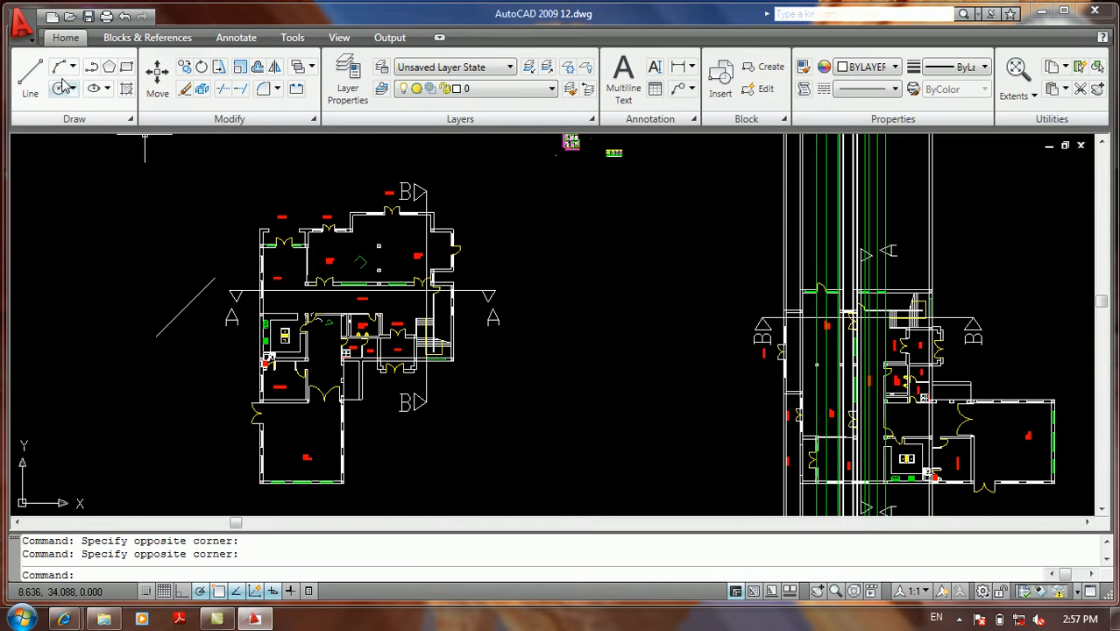
{"action": "left_click", "coordinate": [32, 40]}
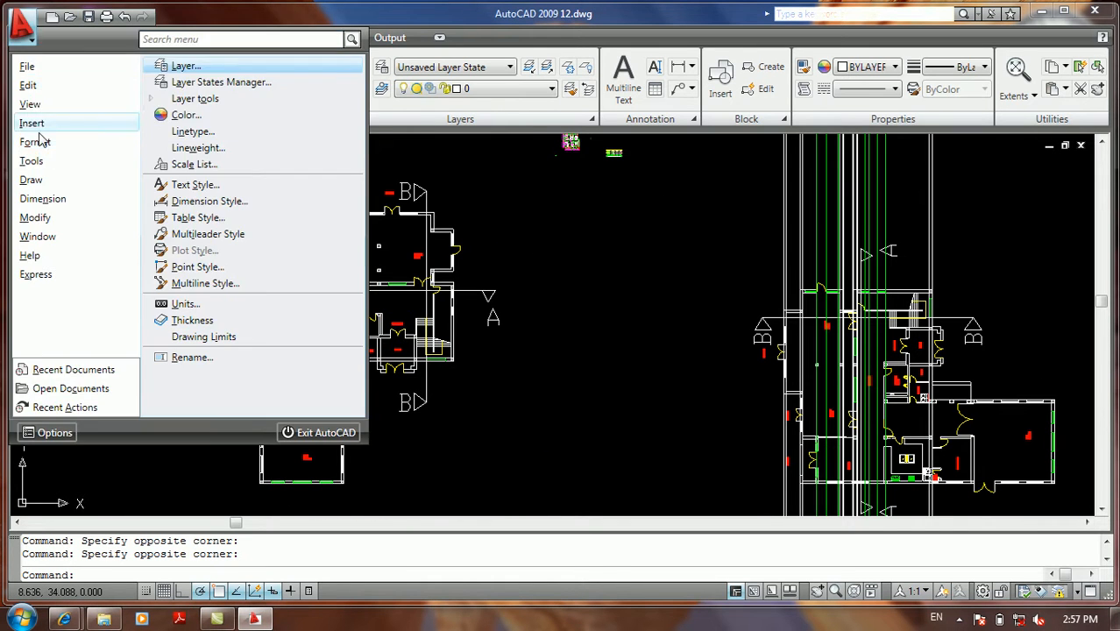
{"action": "left_click", "coordinate": [248, 103]}
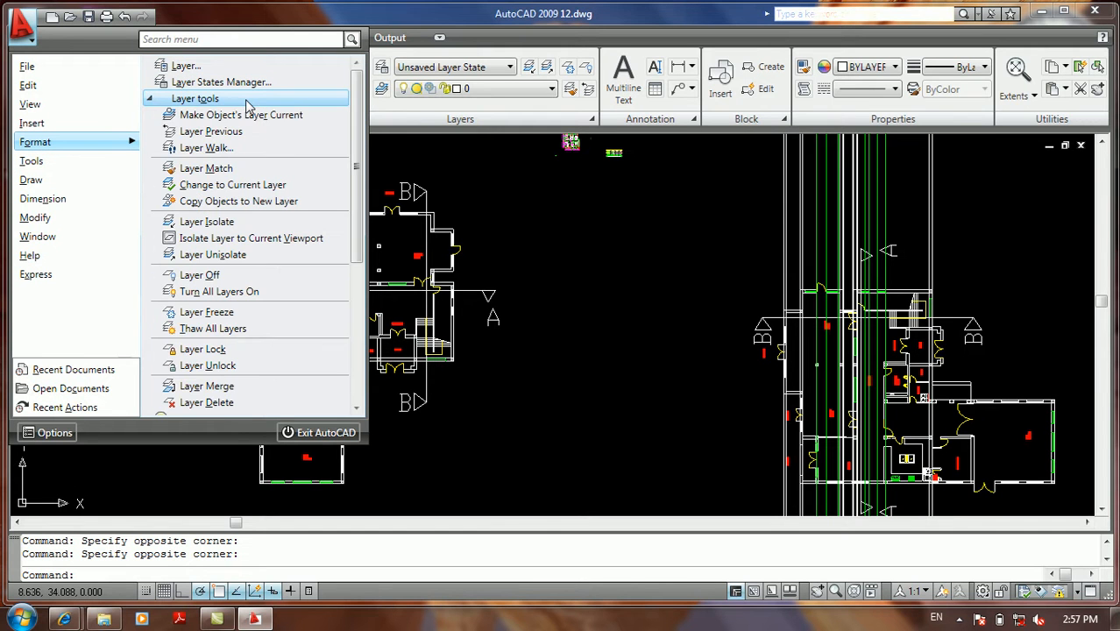
{"action": "left_click", "coordinate": [224, 149]}
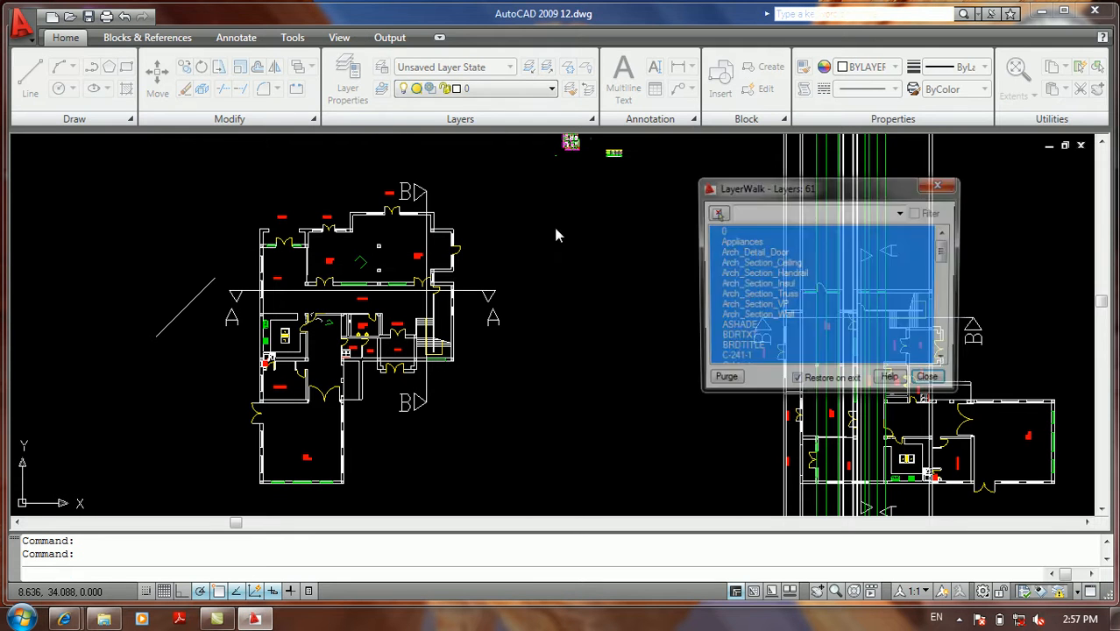
{"action": "left_click", "coordinate": [731, 233]}
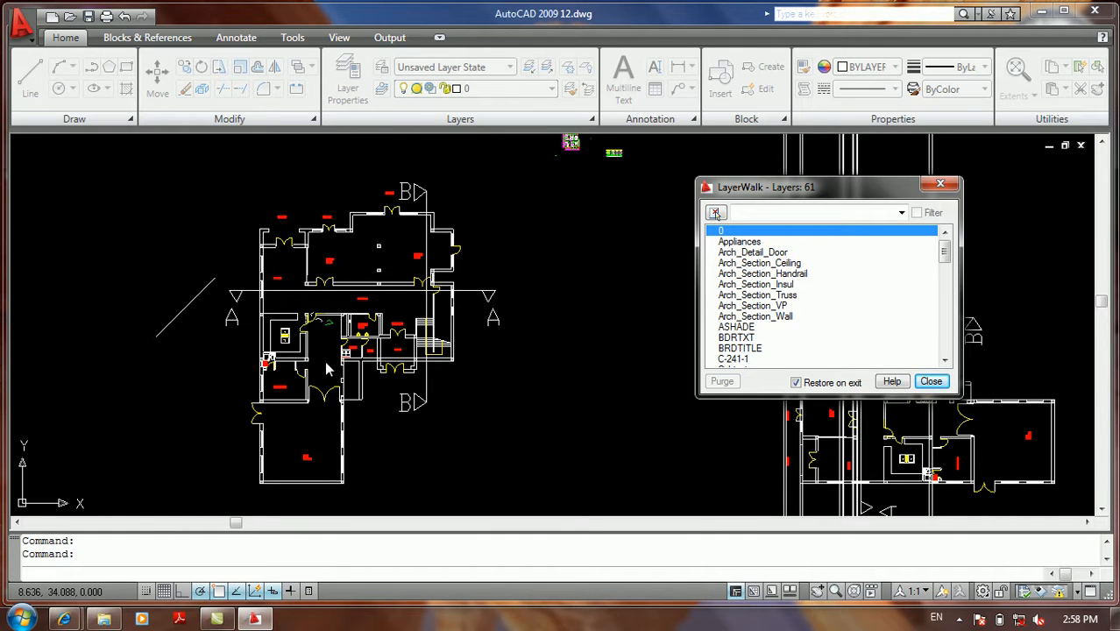
Display several layers one at a time in Layer Walk, from Appliances and Arch_Detail_Door on to ASHADE, and look through the layer list
{"action": "left_click", "coordinate": [740, 241]}
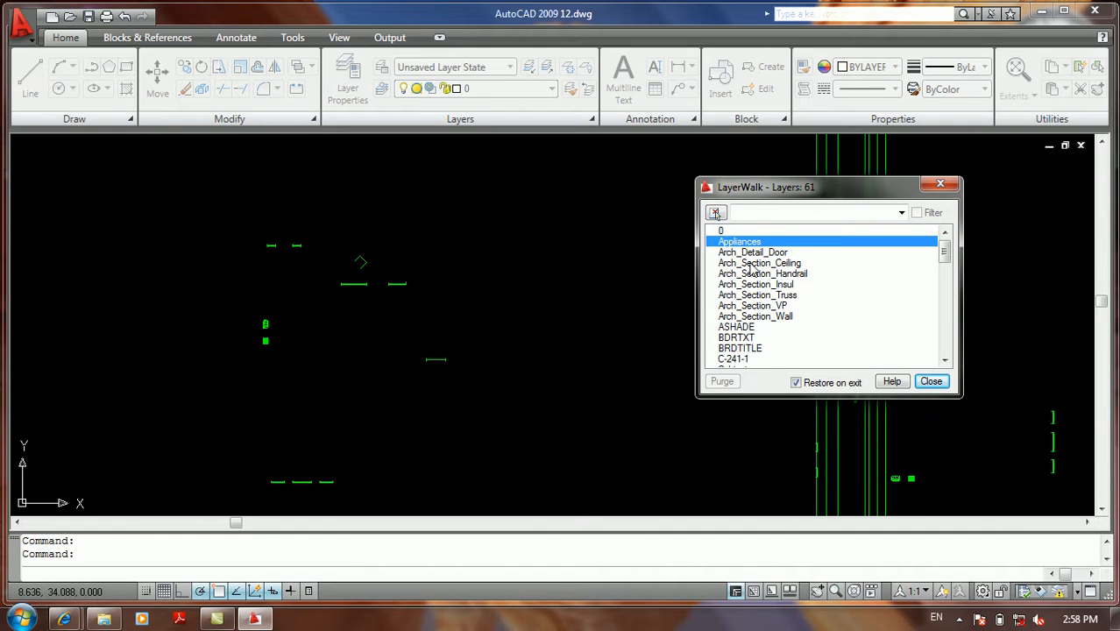
{"action": "left_click", "coordinate": [752, 254]}
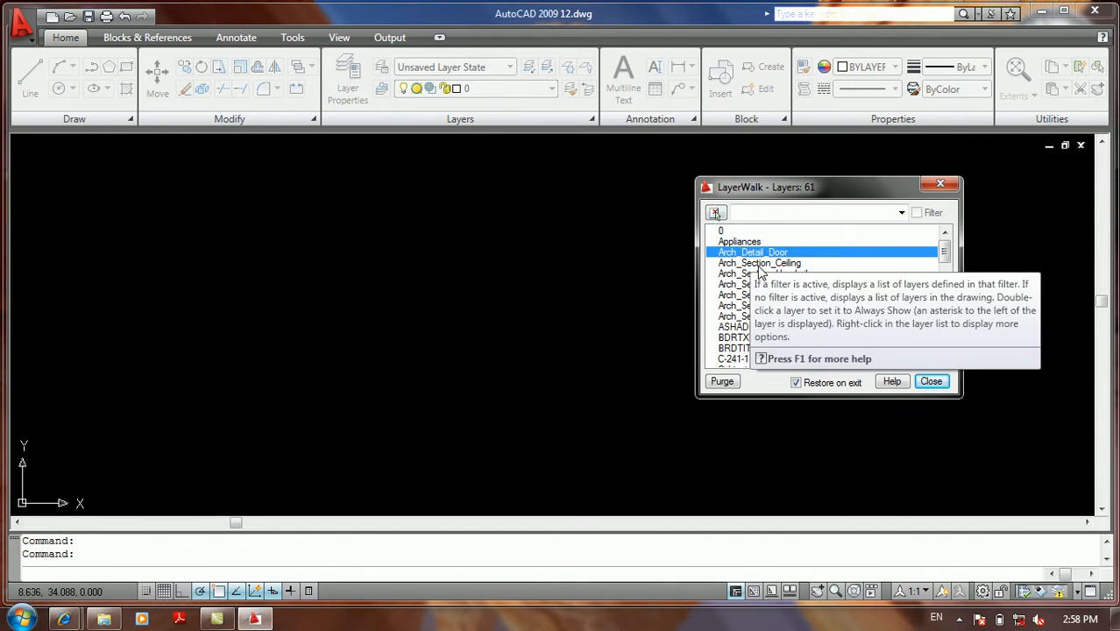
{"action": "left_click", "coordinate": [755, 264]}
{"action": "left_click", "coordinate": [749, 274]}
{"action": "left_click", "coordinate": [745, 296]}
{"action": "left_click", "coordinate": [744, 307]}
{"action": "left_click", "coordinate": [742, 328]}
{"action": "scroll", "coordinate": [742, 333], "scroll_direction": "down", "scroll_amount": 10}
{"action": "scroll", "coordinate": [773, 257], "scroll_direction": "up", "scroll_amount": 15}
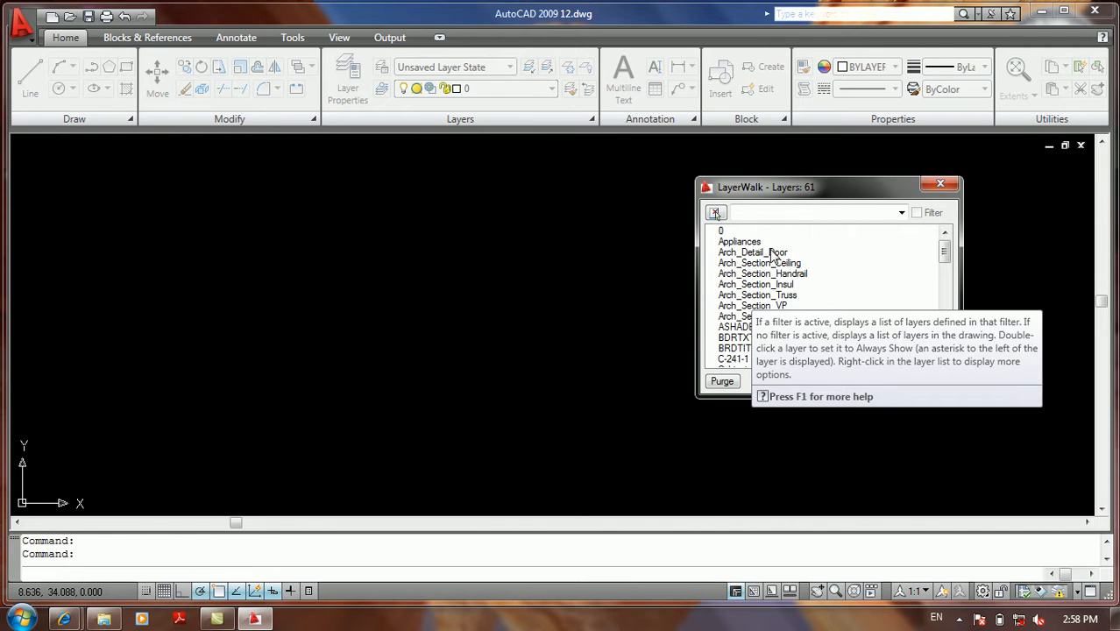
Show layer 0 together with Appliances, swap Appliances for Arch_Section_Handrail, remove layer 0 and add Arch_Section_Truss
{"action": "left_click", "coordinate": [738, 233]}
{"action": "left_click", "coordinate": [739, 242], "text": "ctrl"}
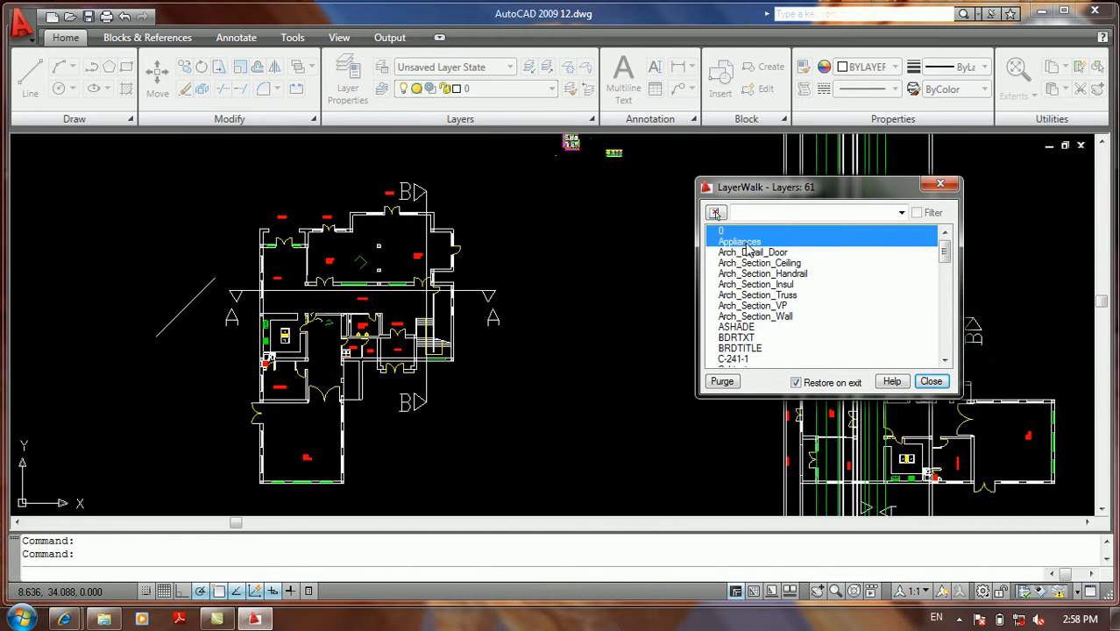
{"action": "left_click", "coordinate": [742, 244], "text": "ctrl"}
{"action": "left_click", "coordinate": [747, 274], "text": "ctrl"}
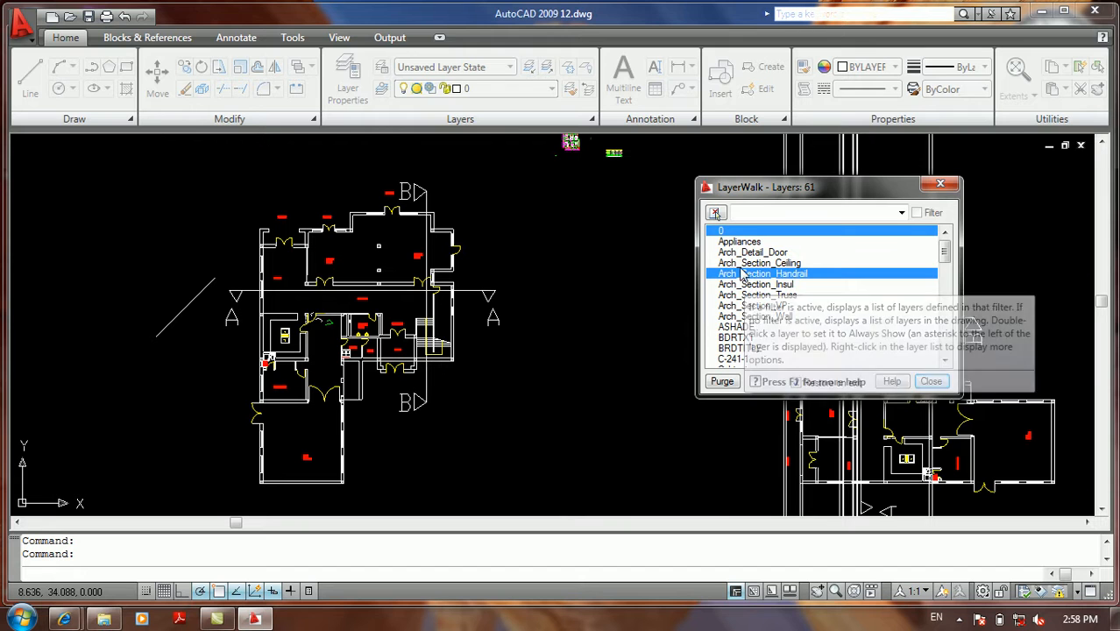
{"action": "left_click", "coordinate": [725, 232], "text": "ctrl"}
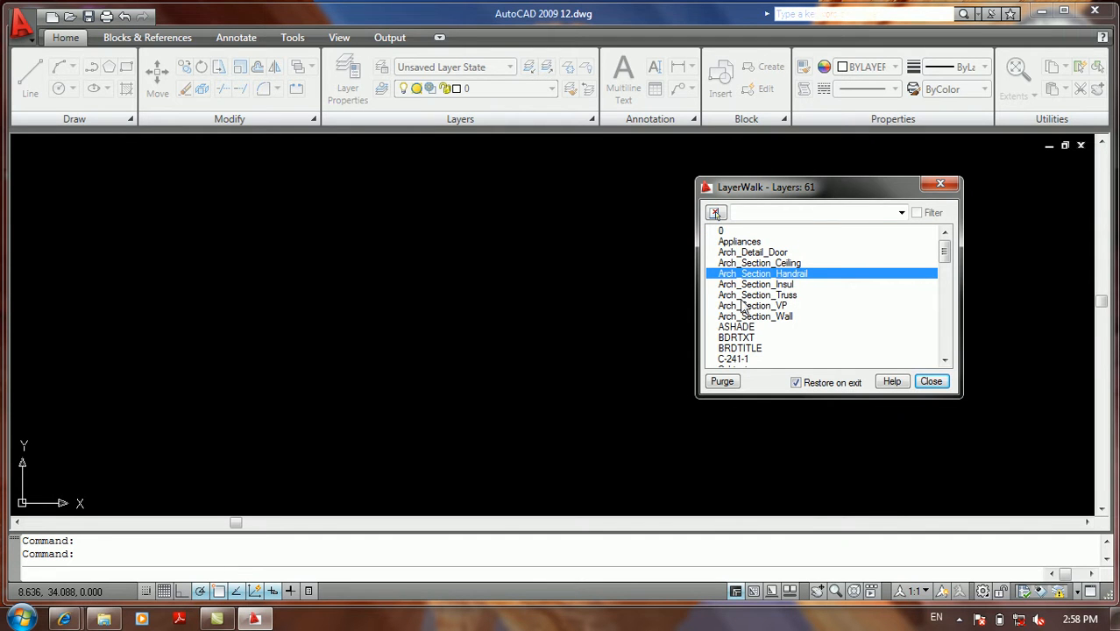
{"action": "left_click", "coordinate": [741, 295], "text": "ctrl"}
Display only layer 0 again and close Layer Walk with the layer states restored on exit
{"action": "left_click", "coordinate": [757, 233]}
{"action": "left_click", "coordinate": [764, 211]}
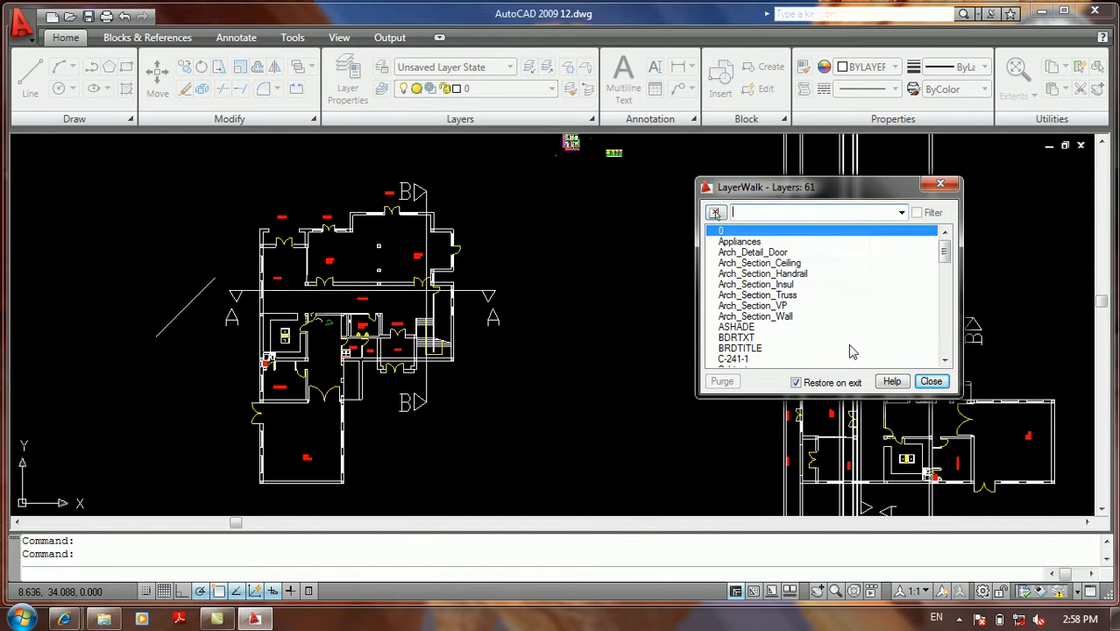
{"action": "left_click", "coordinate": [931, 384]}
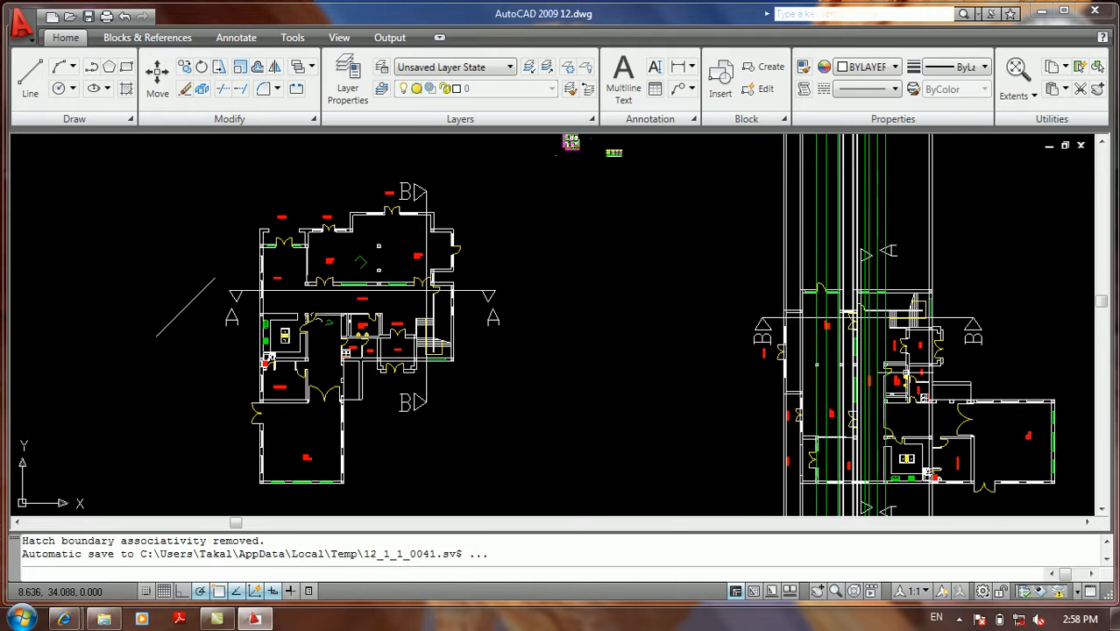
{"action": "left_click", "coordinate": [721, 315]}
{"action": "left_click", "coordinate": [605, 343]}
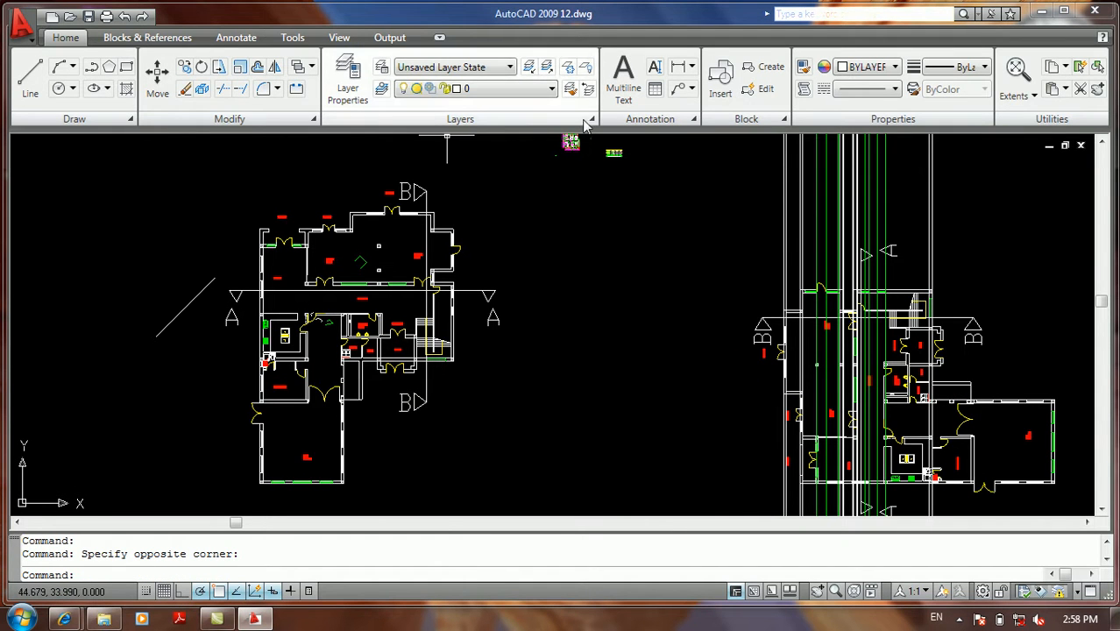
{"action": "mouse_move", "coordinate": [593, 123]}
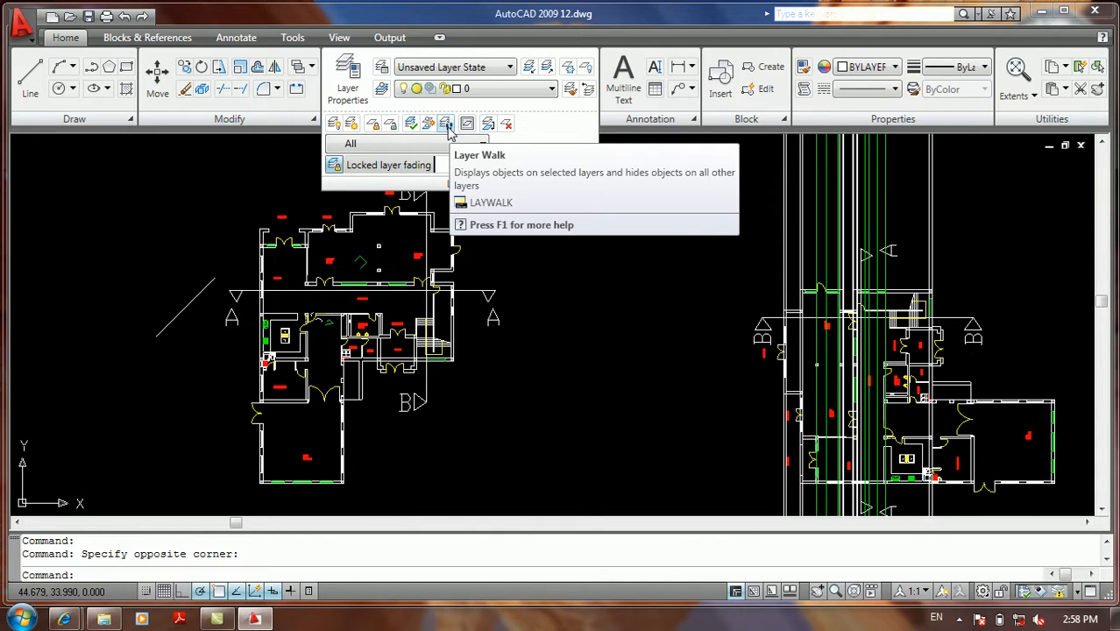
{"action": "left_click", "coordinate": [231, 165]}
{"action": "left_click", "coordinate": [118, 232]}
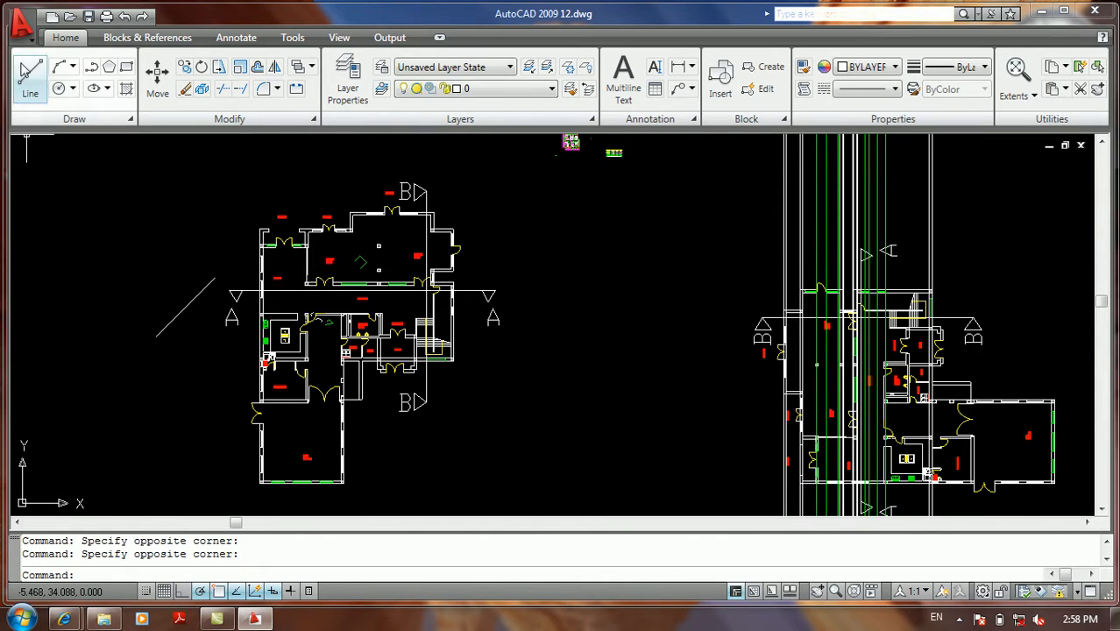
Use Layer Match to move the upper wall line at the window beside the terrace door to the dining-room green shape's layer
{"action": "left_click", "coordinate": [23, 39]}
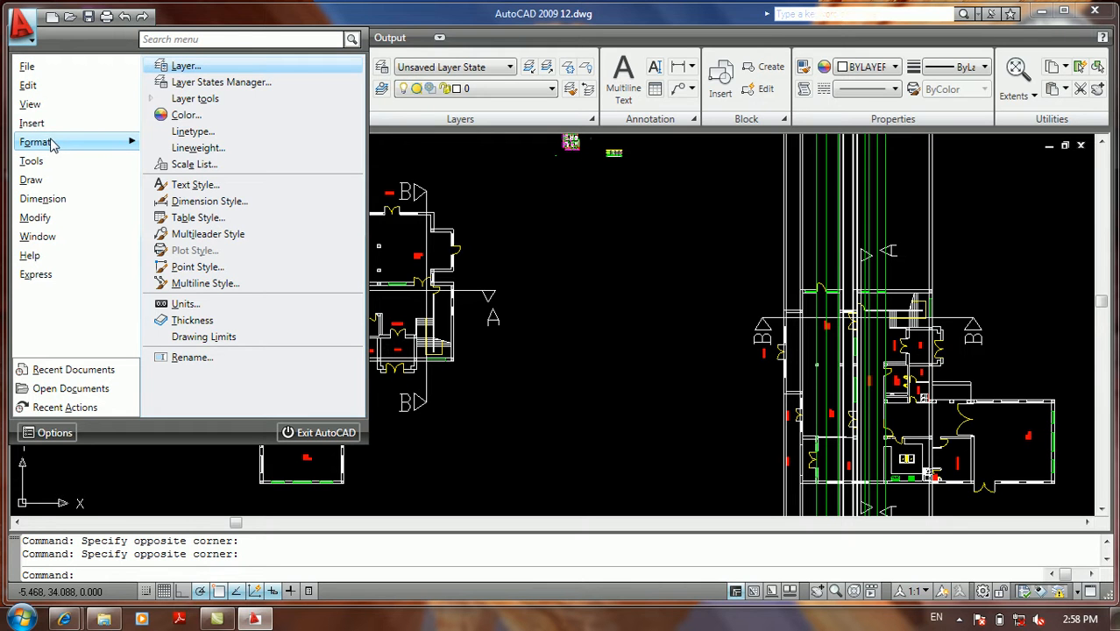
{"action": "left_click", "coordinate": [188, 99]}
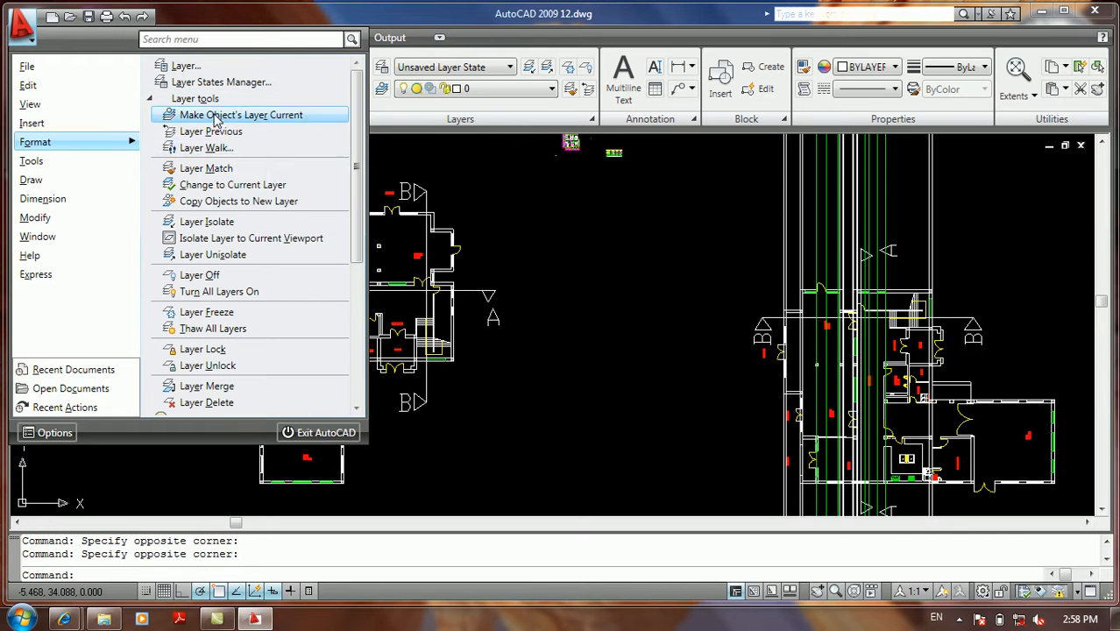
{"action": "left_click", "coordinate": [206, 168]}
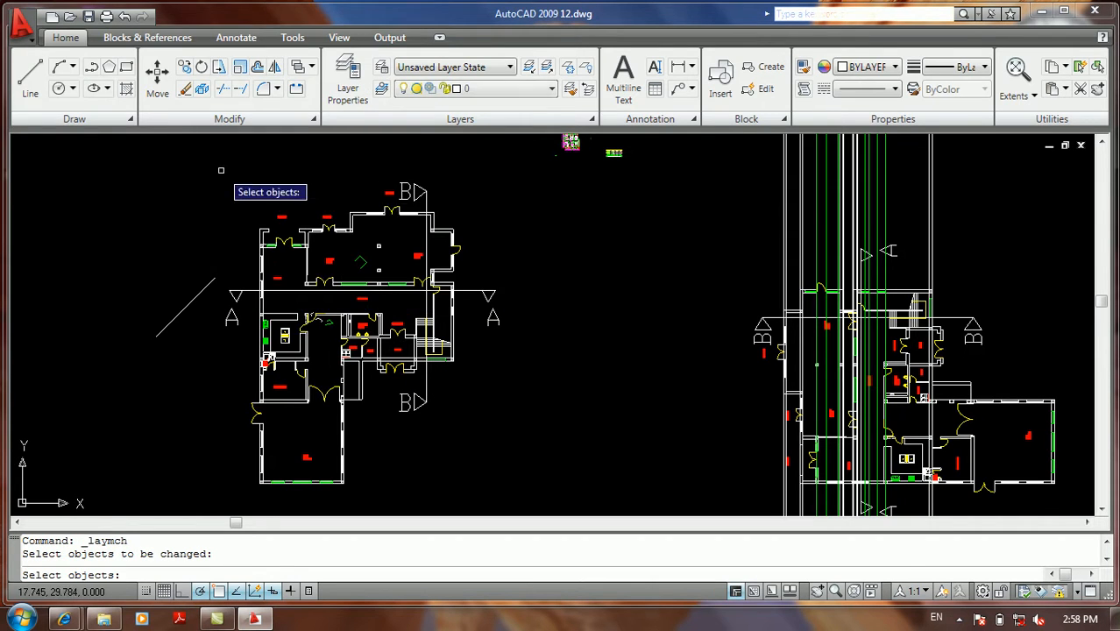
{"action": "scroll", "coordinate": [337, 219], "scroll_direction": "up", "scroll_amount": 8}
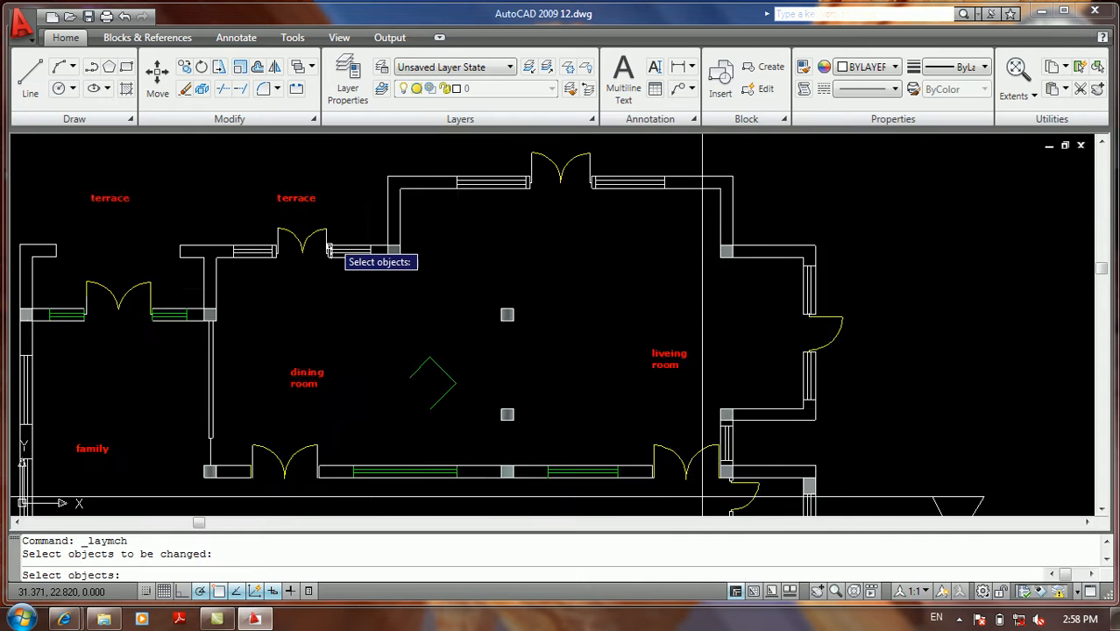
{"action": "left_click", "coordinate": [365, 241]}
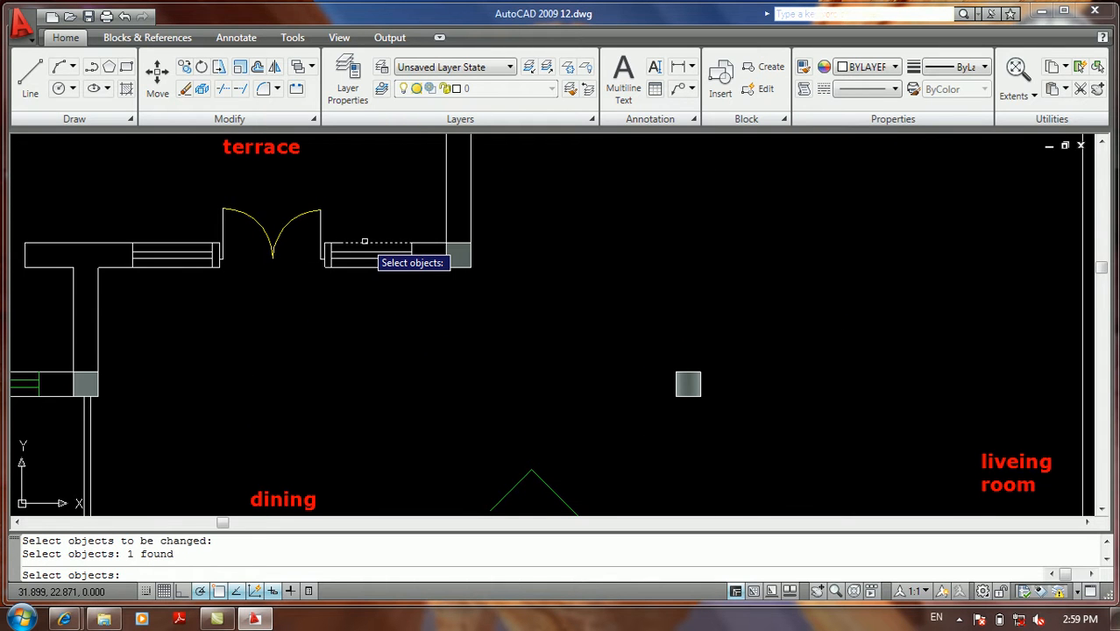
{"action": "key", "text": "Return"}
{"action": "scroll", "coordinate": [414, 306], "scroll_direction": "down", "scroll_amount": 3}
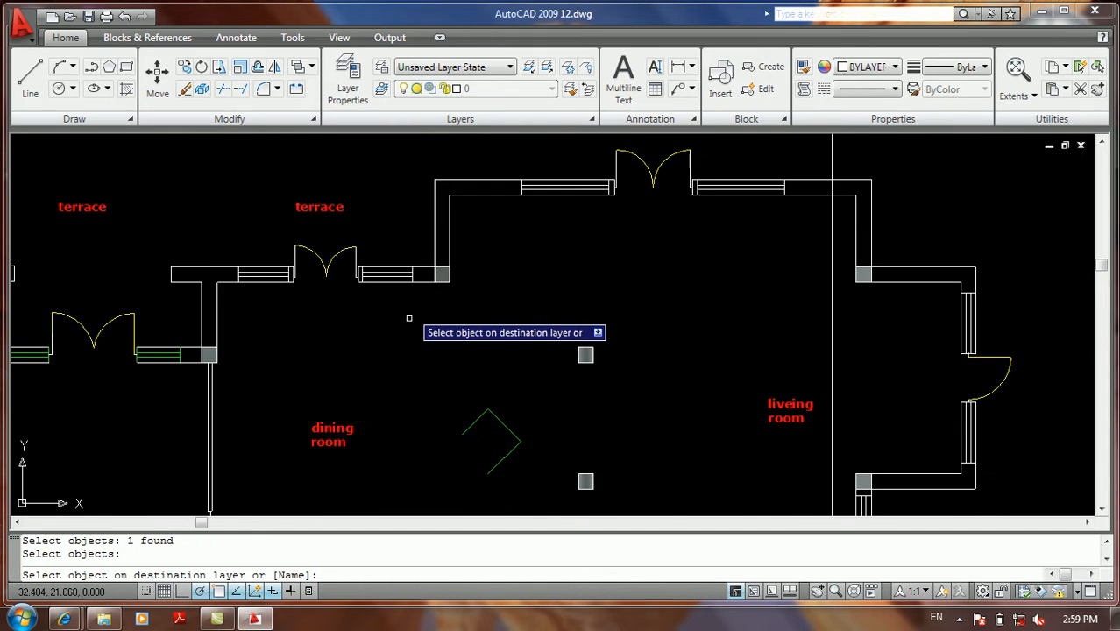
{"action": "left_click", "coordinate": [474, 421]}
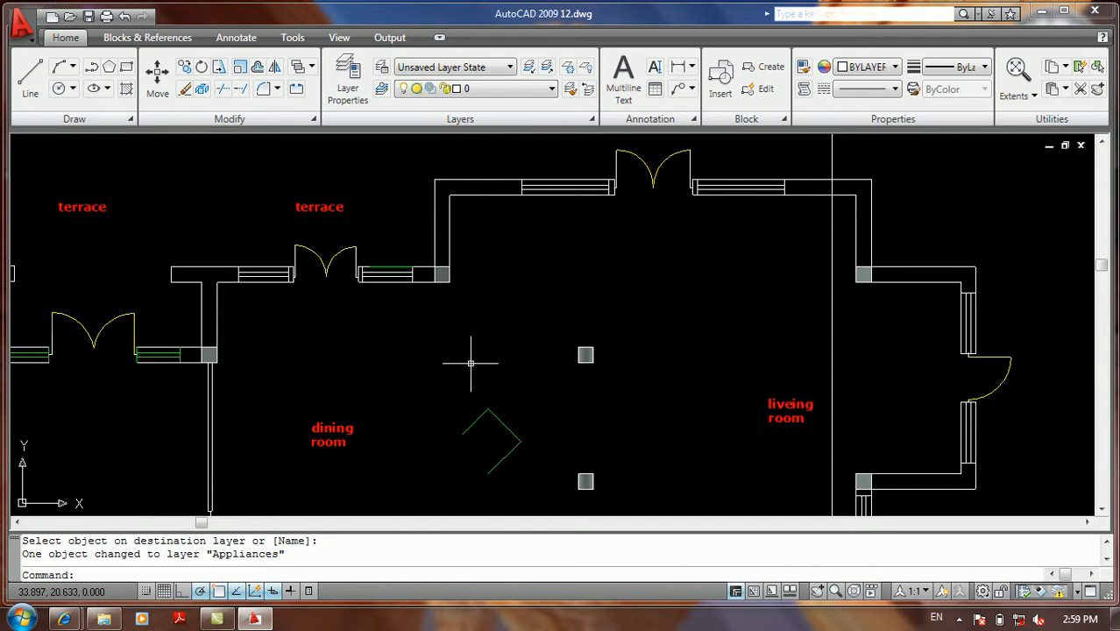
Select the matched line at the window to check its layer, and clear the selection
{"action": "left_click", "coordinate": [395, 266]}
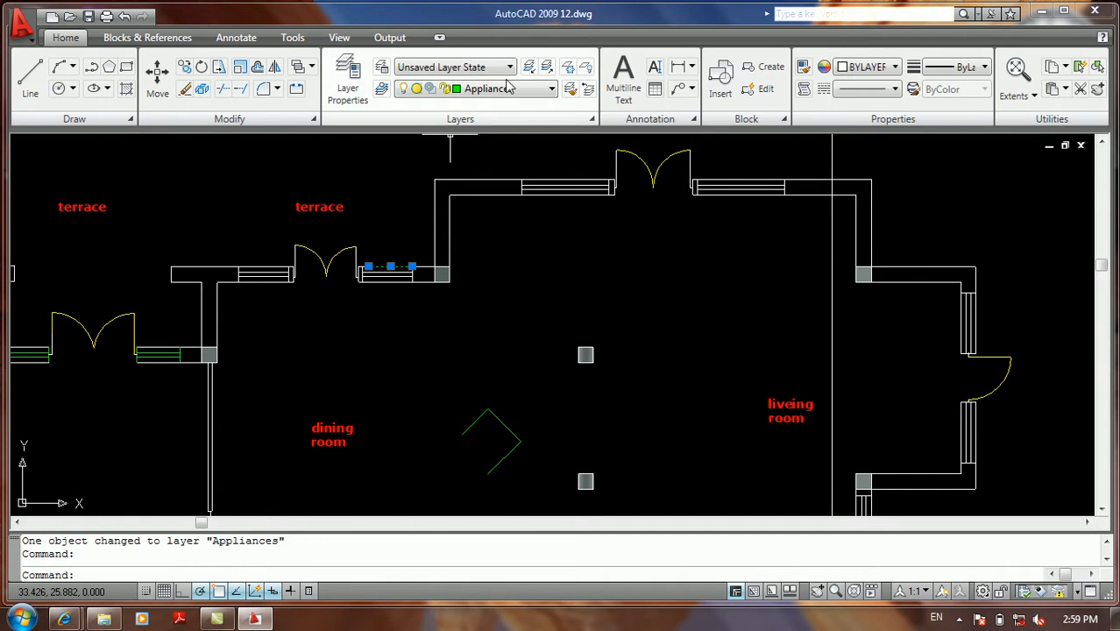
{"action": "left_click", "coordinate": [574, 255]}
{"action": "left_click", "coordinate": [546, 275]}
{"action": "key", "text": "Escape"}
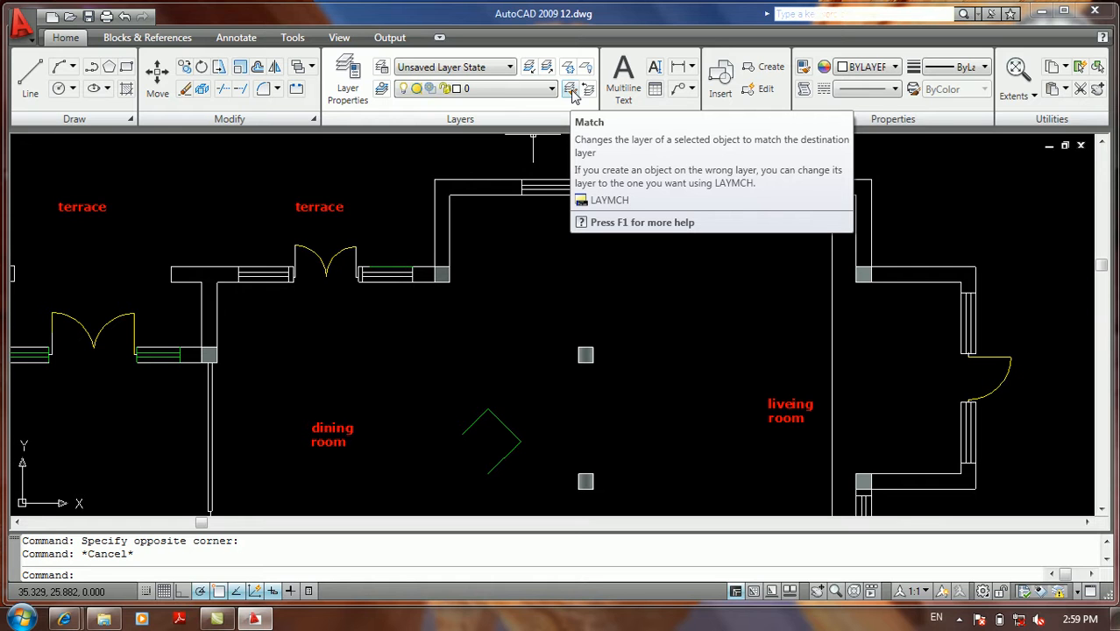
Move the green line at the window beside the terrace door to layer 0 with Change to Current Layer
{"action": "left_click", "coordinate": [377, 188]}
{"action": "left_click", "coordinate": [317, 152]}
{"action": "left_click", "coordinate": [20, 25]}
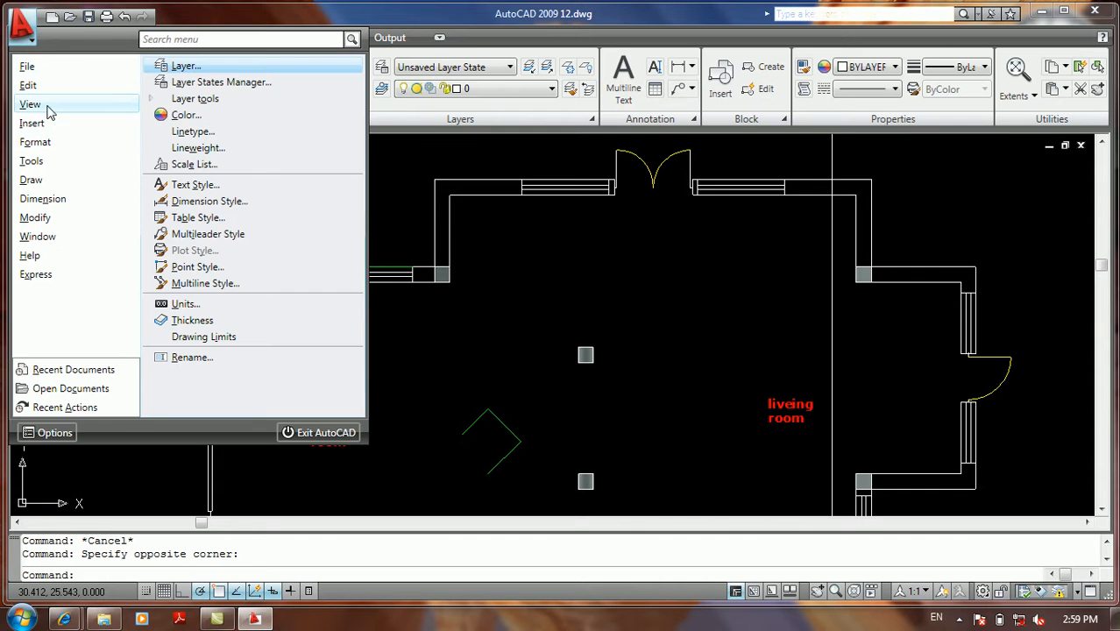
{"action": "left_click", "coordinate": [226, 103]}
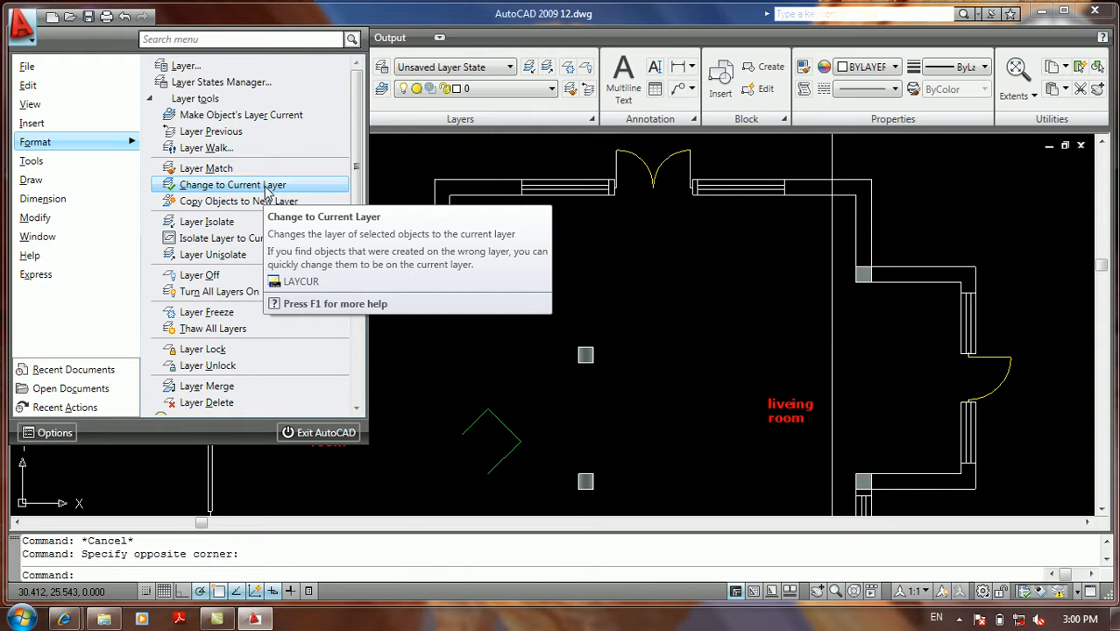
{"action": "left_click", "coordinate": [233, 185]}
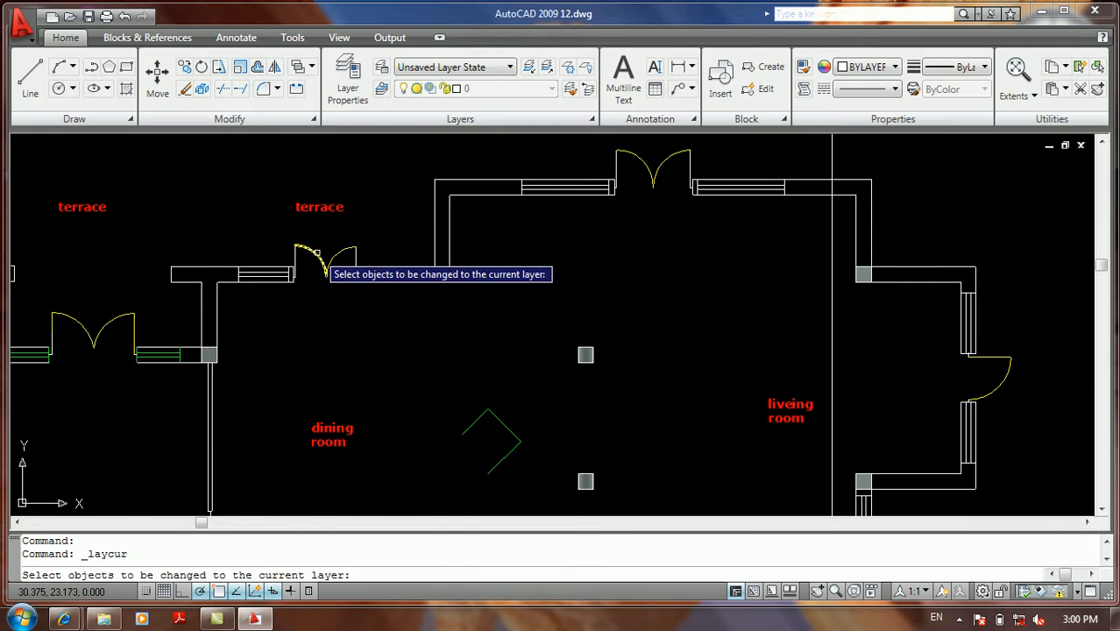
{"action": "scroll", "coordinate": [310, 273], "scroll_direction": "up", "scroll_amount": 5}
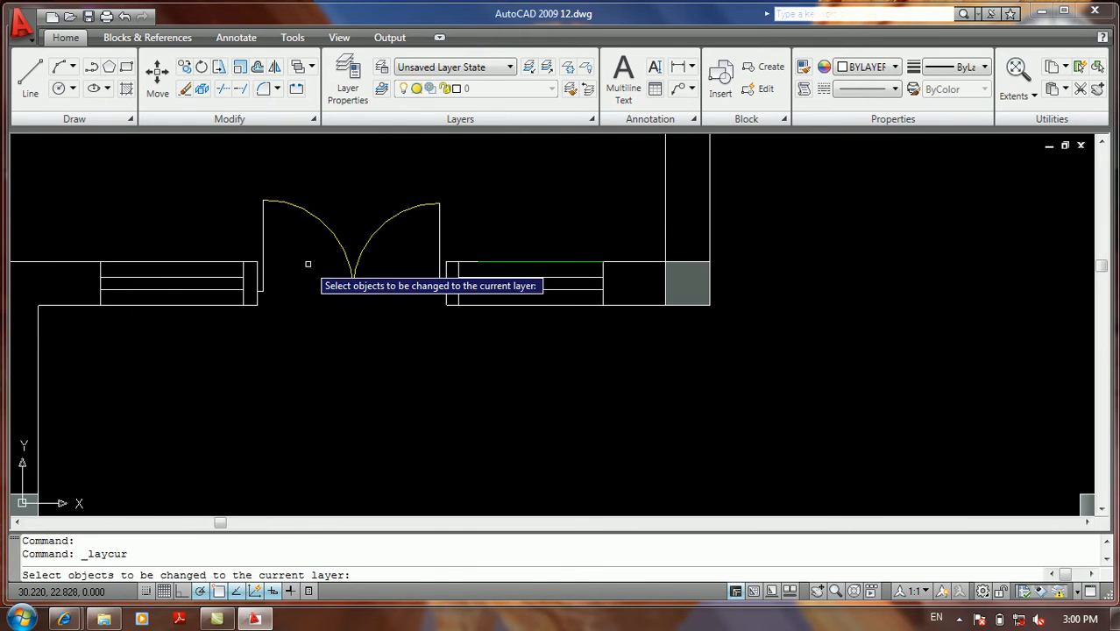
{"action": "left_click", "coordinate": [522, 261]}
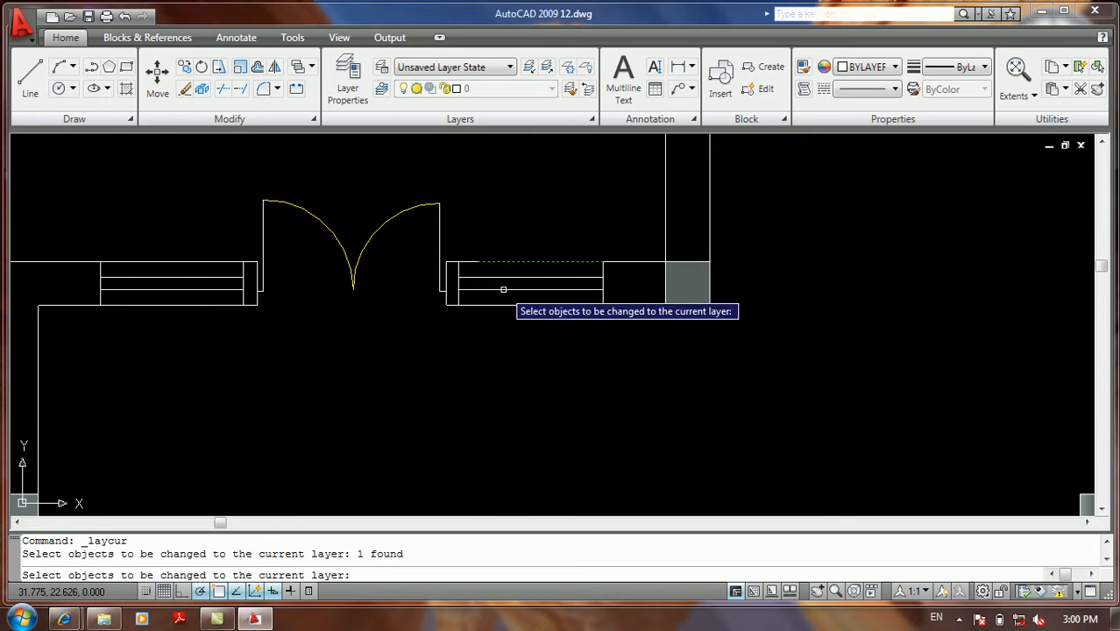
{"action": "key", "text": "Return"}
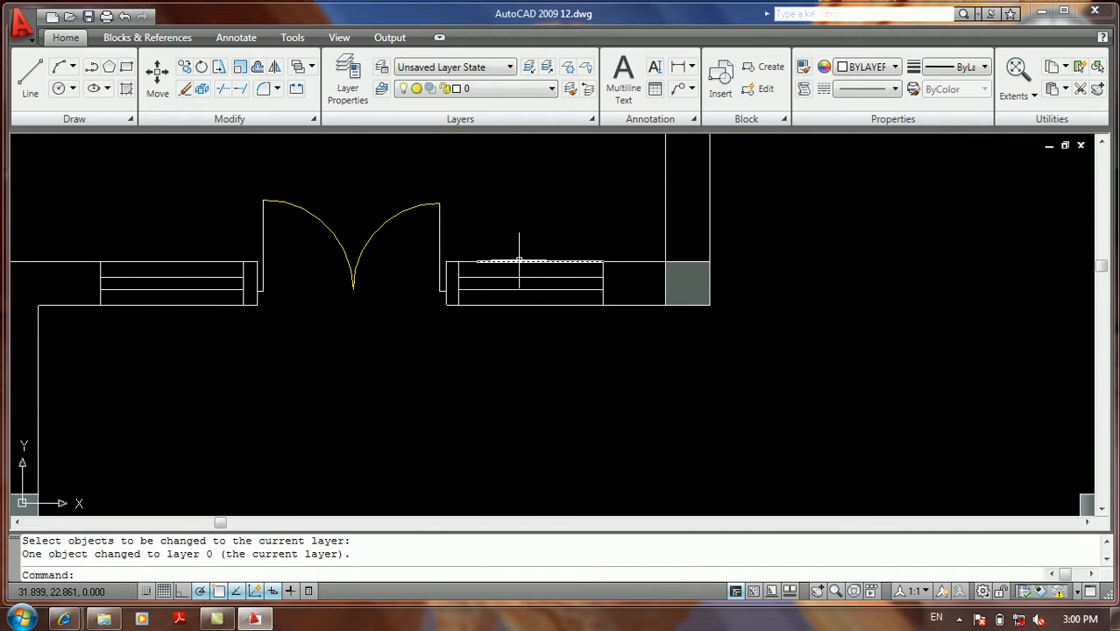
Select the line at the window and its neighbour to check their layer, and clear the selection
{"action": "left_click", "coordinate": [534, 226]}
{"action": "left_click", "coordinate": [523, 259]}
{"action": "left_click", "coordinate": [533, 244]}
{"action": "left_click", "coordinate": [513, 273]}
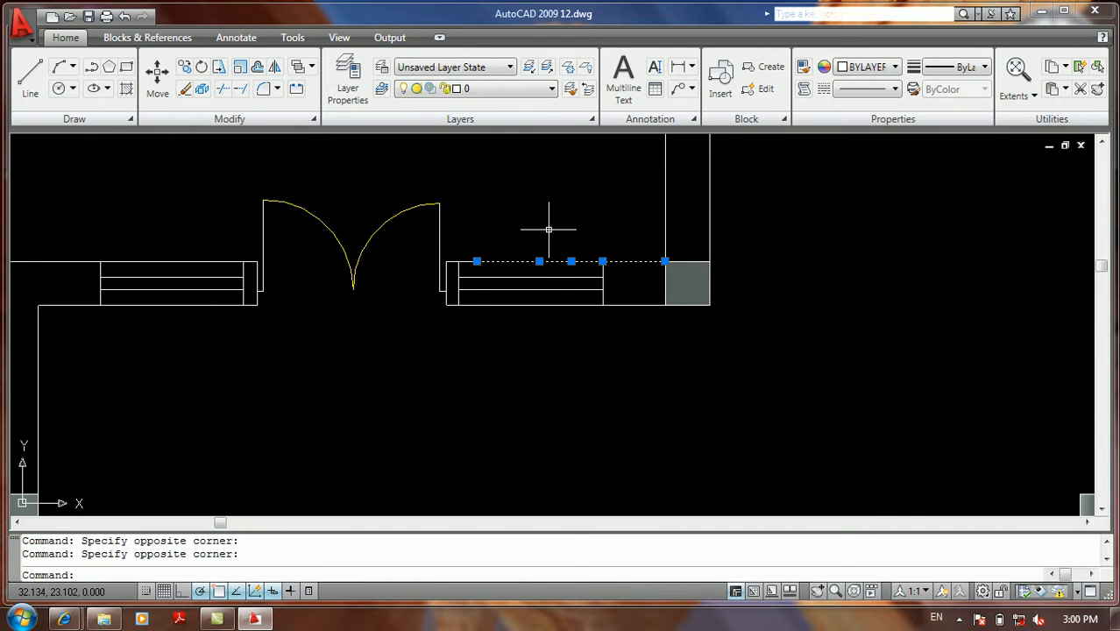
{"action": "middle_click_drag", "start_coordinate": [549, 230], "coordinate": [612, 256]}
{"action": "key", "text": "Escape"}
{"action": "key", "text": "Escape"}
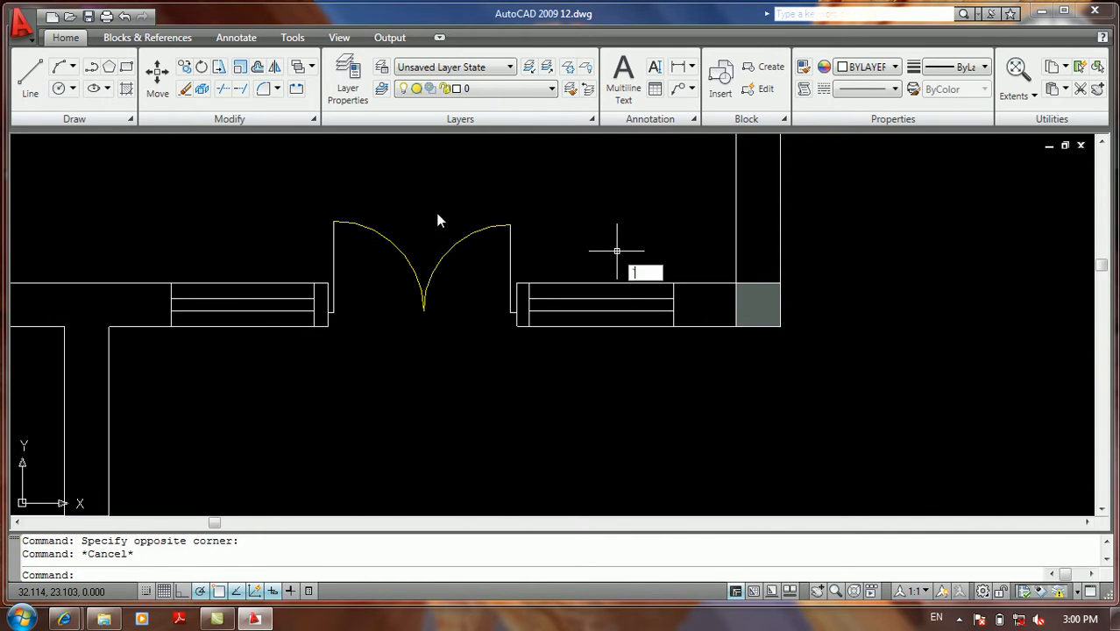
Use Copy Objects to New Layer on the three green dining-room lines, taking the yellow door as the destination-layer object
{"action": "left_click", "coordinate": [19, 24]}
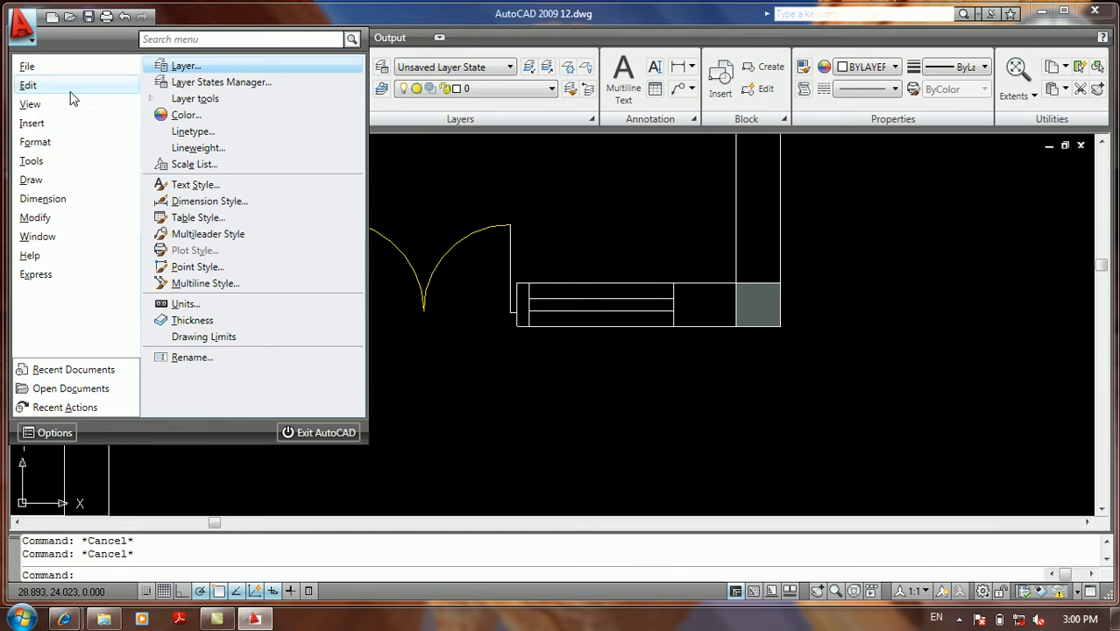
{"action": "mouse_move", "coordinate": [202, 99]}
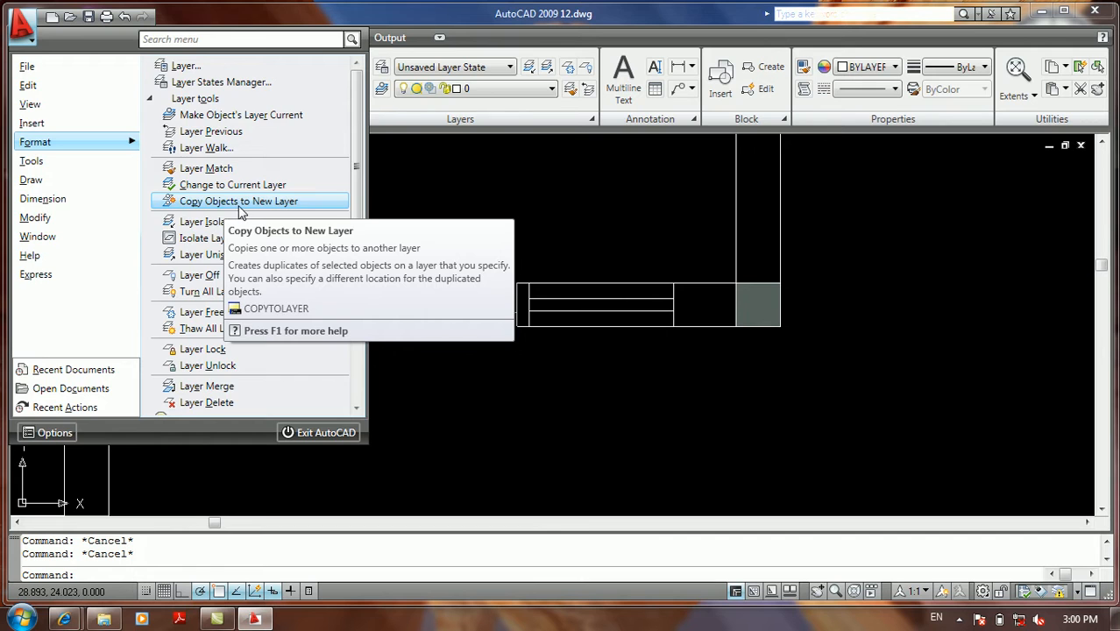
{"action": "left_click", "coordinate": [238, 202]}
{"action": "scroll", "coordinate": [239, 205], "scroll_direction": "down", "scroll_amount": 4}
{"action": "middle_click_drag", "start_coordinate": [493, 404], "coordinate": [405, 296]}
{"action": "left_click", "coordinate": [451, 274]}
{"action": "left_click", "coordinate": [380, 323]}
{"action": "key", "text": "Return"}
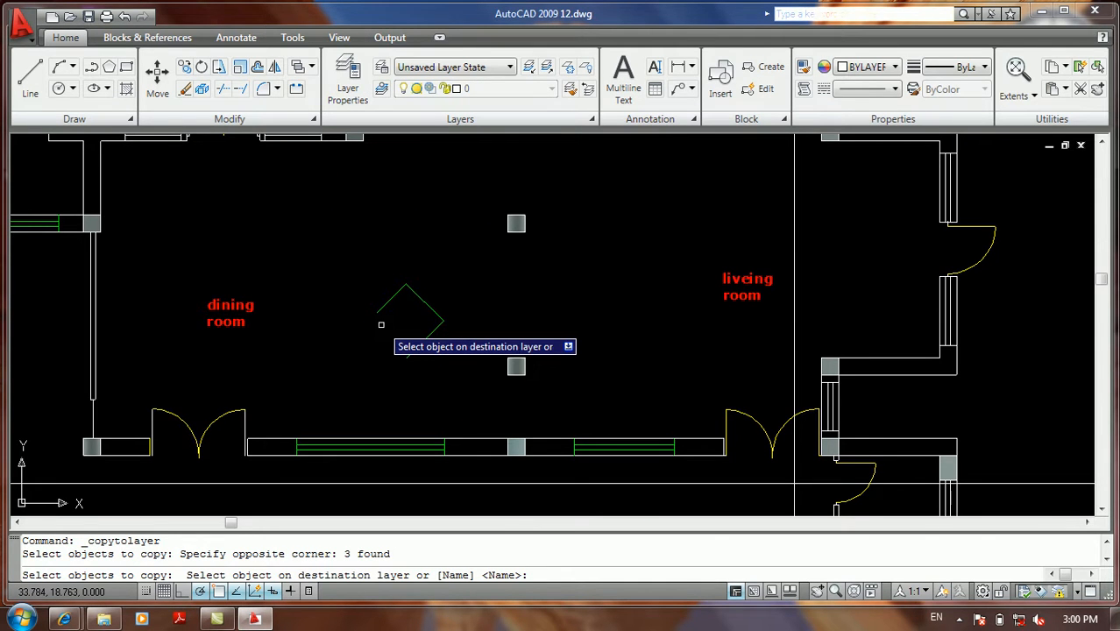
{"action": "left_click", "coordinate": [210, 424]}
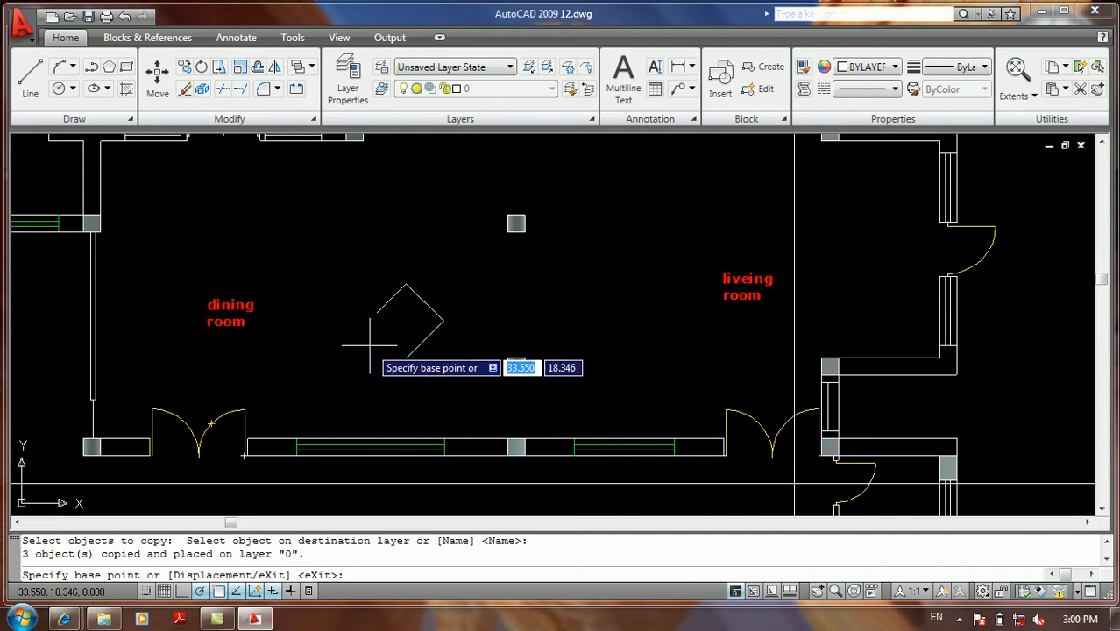
Place the copied lines up and to the left of the green originals, using a base point near their lower end
{"action": "left_click", "coordinate": [400, 359]}
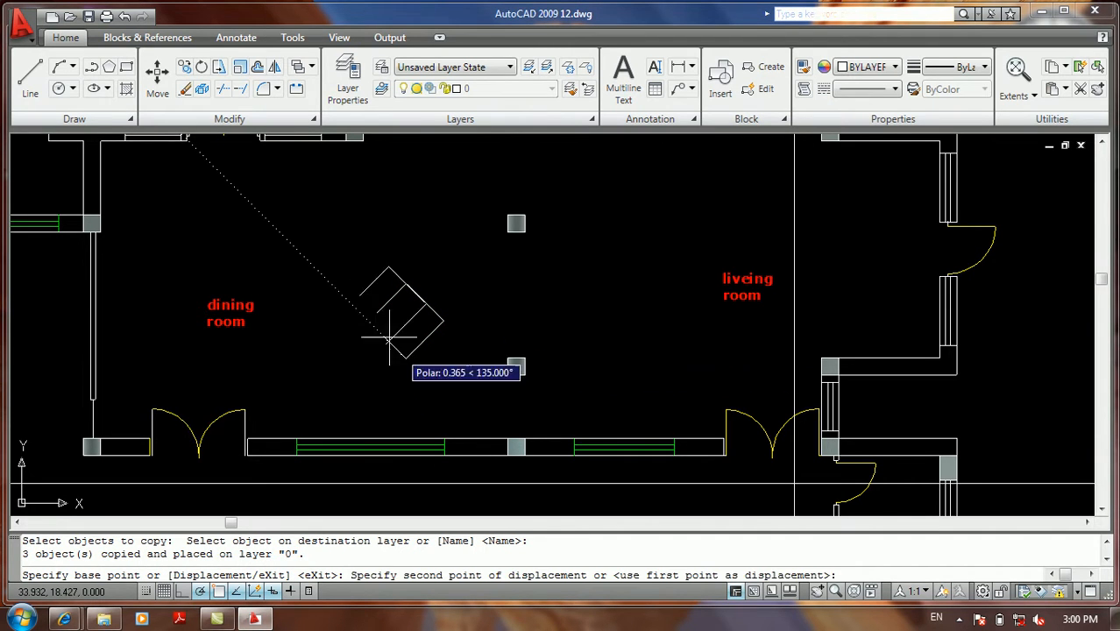
{"action": "left_click", "coordinate": [306, 278]}
{"action": "left_click", "coordinate": [350, 217]}
{"action": "left_click", "coordinate": [313, 230]}
{"action": "key", "text": "Escape"}
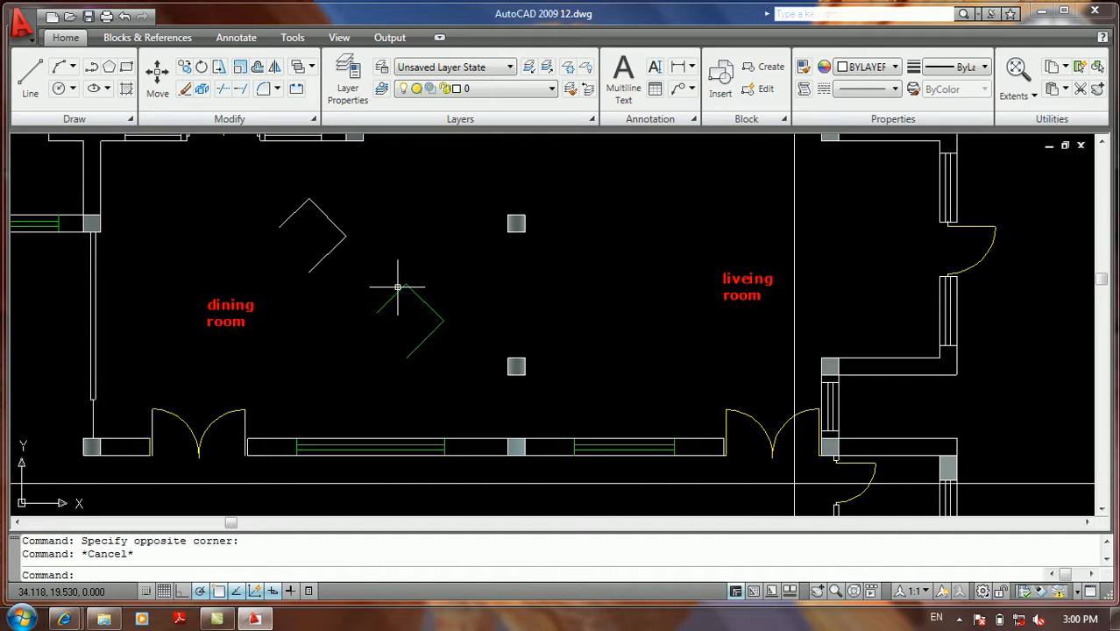
Isolate the Appliances layer with Layer Isolate, using one of the green dining-room lines
{"action": "middle_click_drag", "start_coordinate": [378, 269], "coordinate": [431, 304]}
{"action": "left_click", "coordinate": [19, 25]}
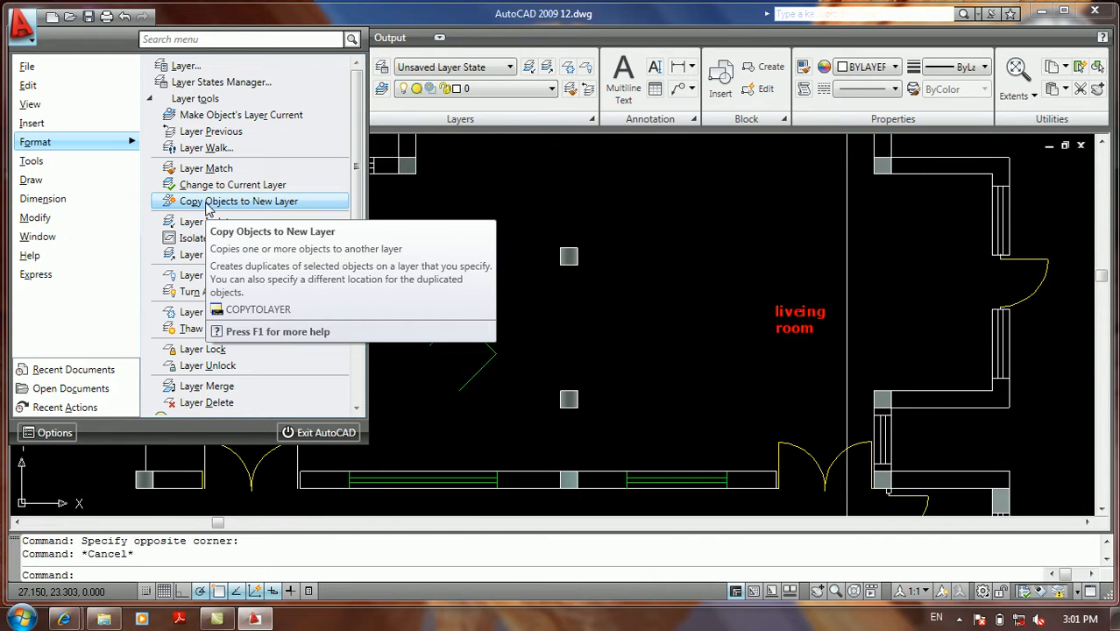
{"action": "left_click", "coordinate": [210, 221]}
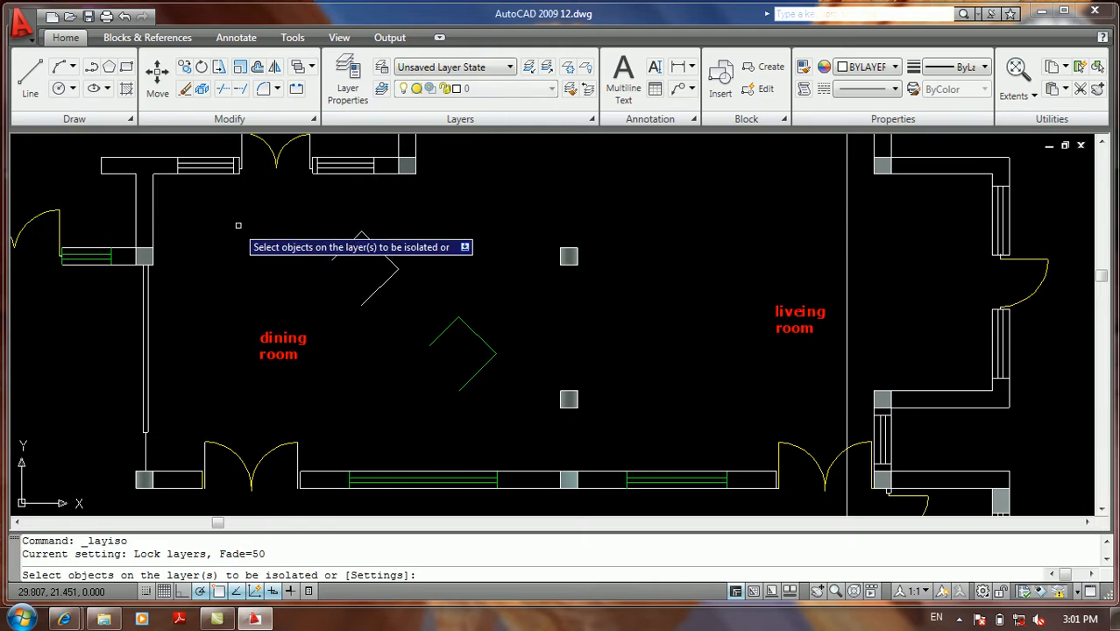
{"action": "scroll", "coordinate": [256, 232], "scroll_direction": "down", "scroll_amount": 2}
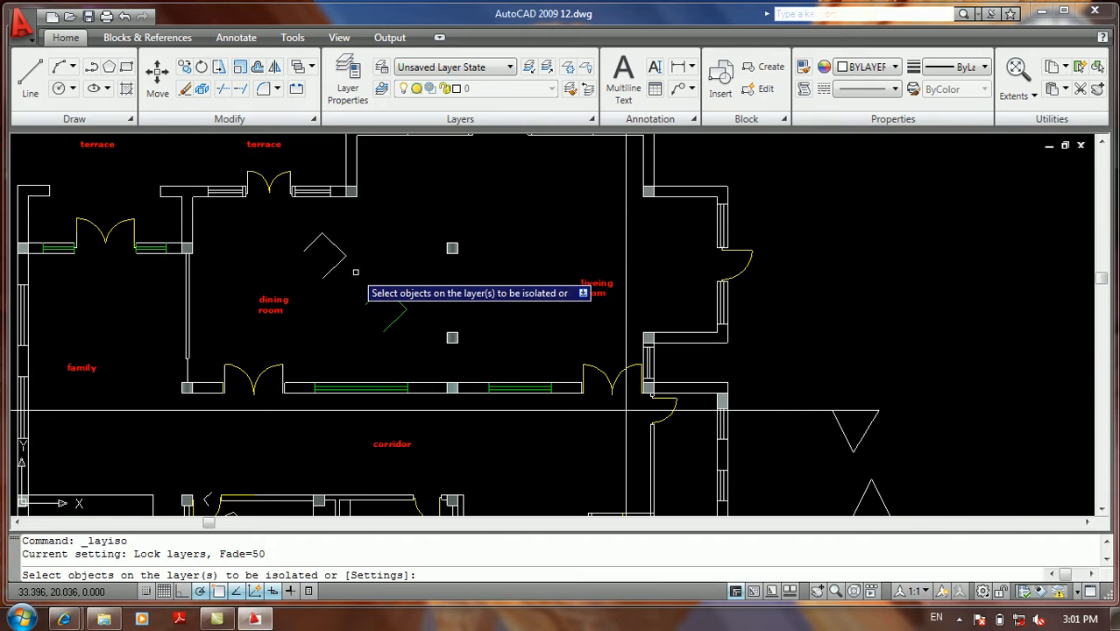
{"action": "left_click", "coordinate": [371, 296]}
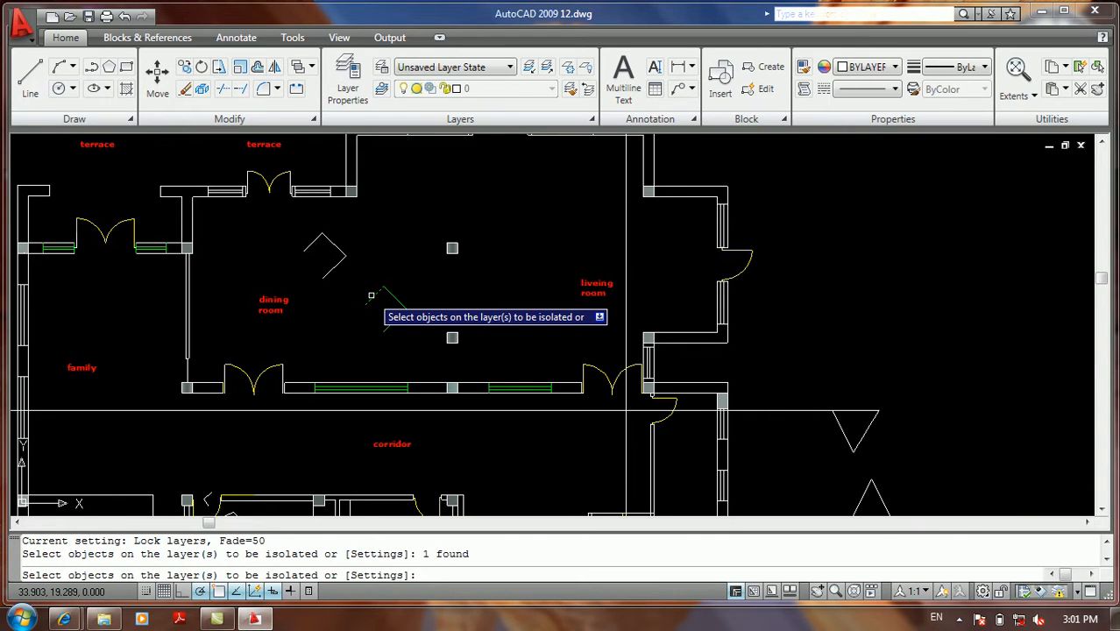
{"action": "key", "text": "Return"}
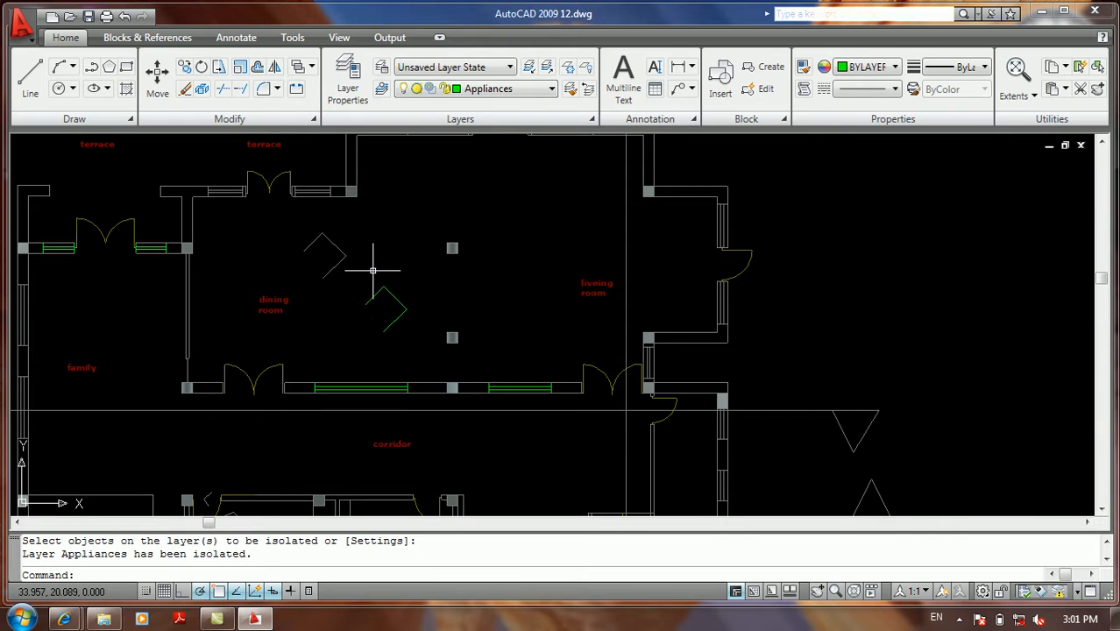
Try to erase the white window in the wall beside the dining room's terrace door, and cancel the erase
{"action": "middle_click_drag", "start_coordinate": [356, 244], "coordinate": [468, 299]}
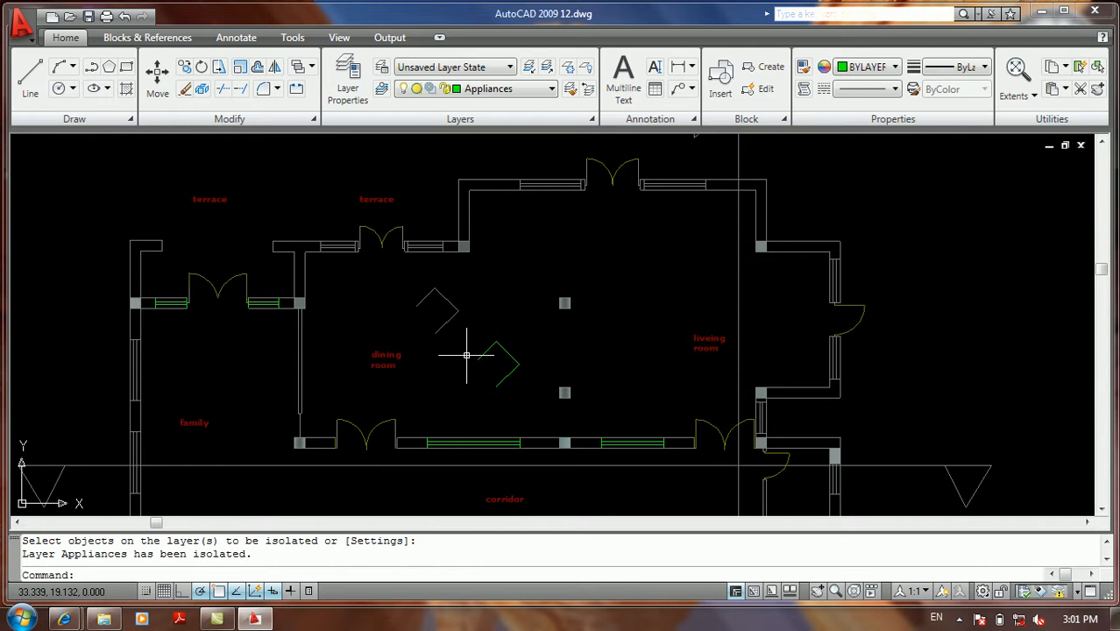
{"action": "scroll", "coordinate": [473, 351], "scroll_direction": "up", "scroll_amount": 2}
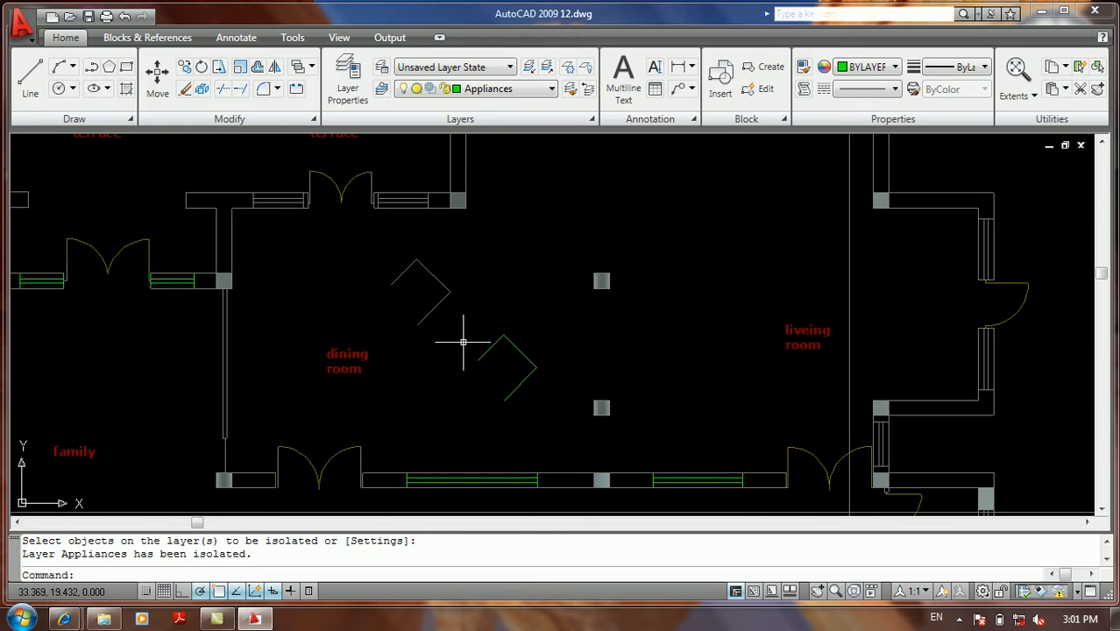
{"action": "left_click", "coordinate": [296, 188]}
{"action": "left_click", "coordinate": [271, 239]}
{"action": "left_click", "coordinate": [287, 186]}
{"action": "left_click", "coordinate": [282, 239]}
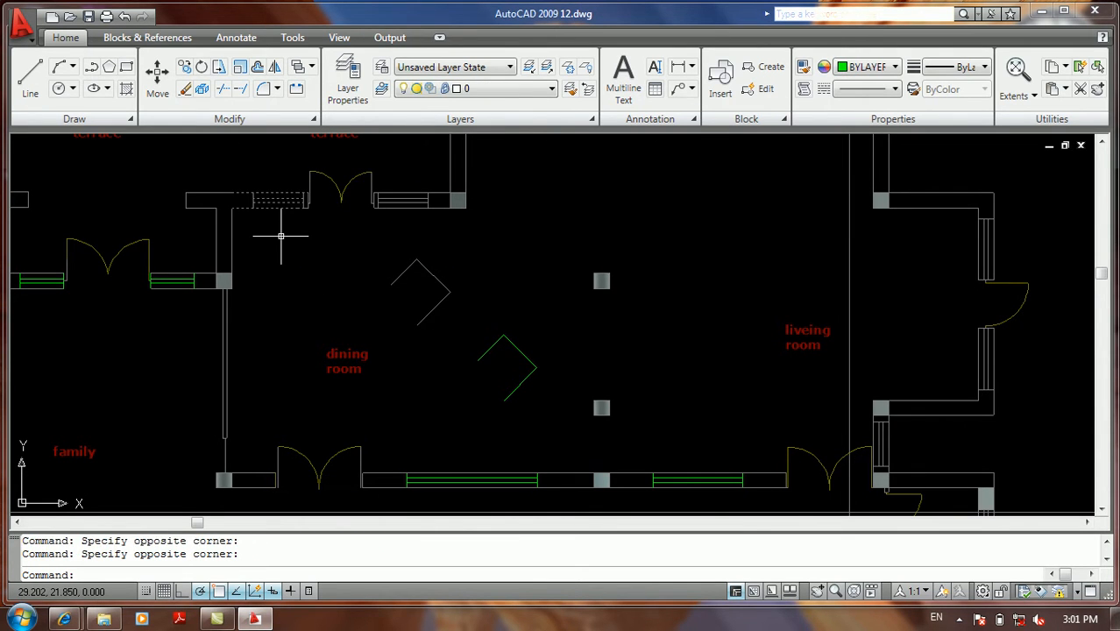
{"action": "key", "text": "Delete"}
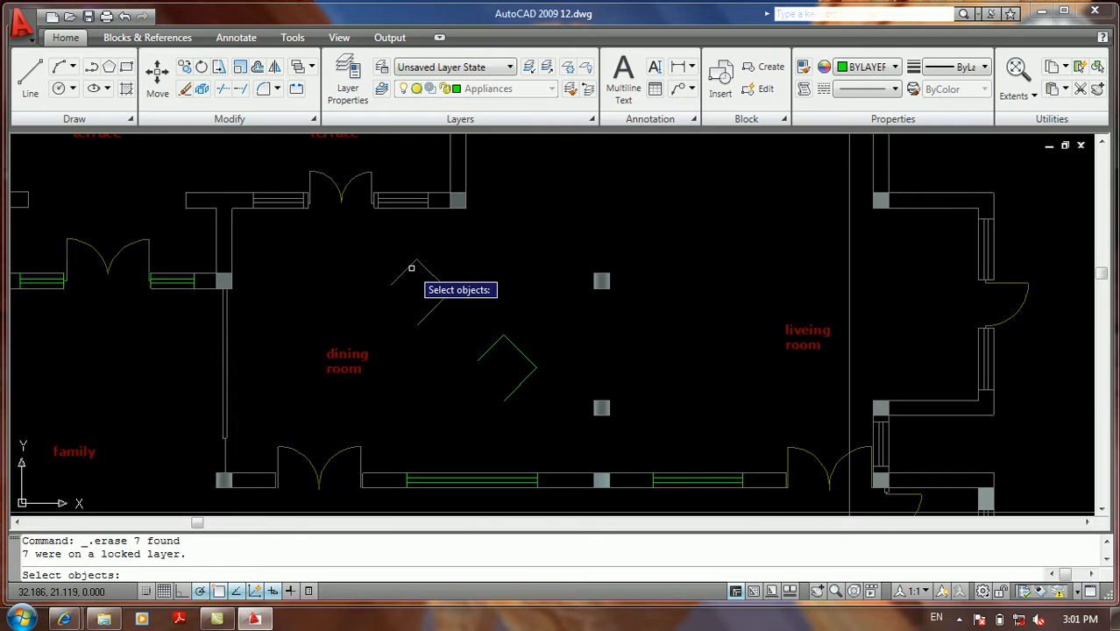
{"action": "key", "text": "Escape"}
{"action": "key", "text": "Escape"}
Draw a chain of connected line segments around the upper column between the dining and living rooms on the Appliances layer
{"action": "type", "text": "l"}
{"action": "key", "text": "Return"}
{"action": "left_click", "coordinate": [568, 220]}
{"action": "left_click", "coordinate": [601, 188]}
{"action": "left_click", "coordinate": [654, 239]}
{"action": "left_click", "coordinate": [643, 300]}
{"action": "key", "text": "Return"}
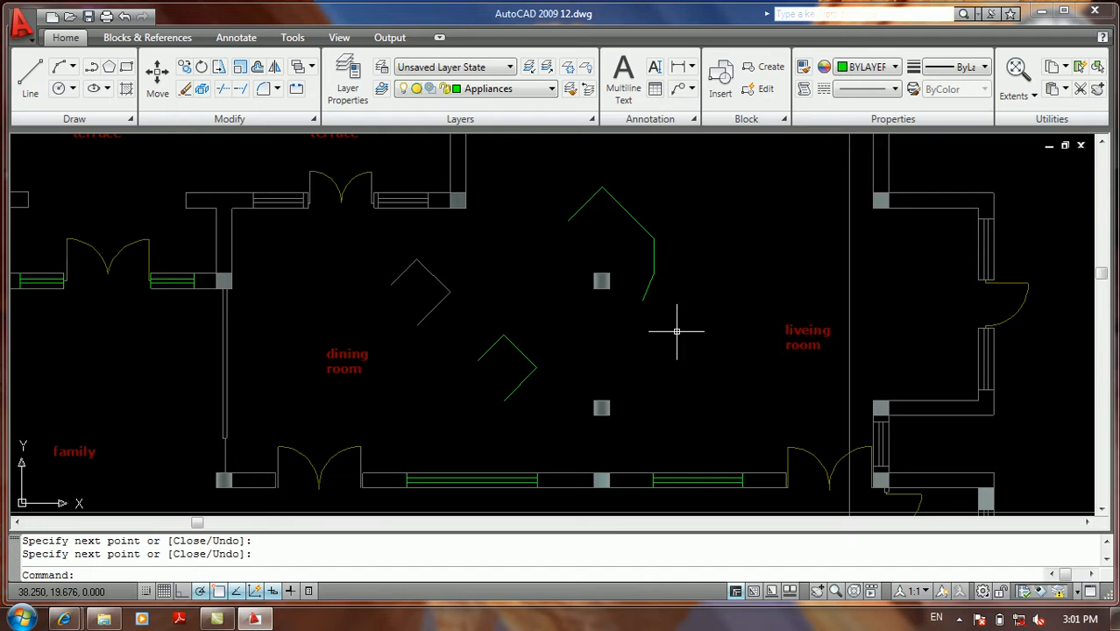
Restore the layers locked by the isolation with Layer Unisolate
{"action": "middle_click_drag", "start_coordinate": [425, 280], "coordinate": [486, 362]}
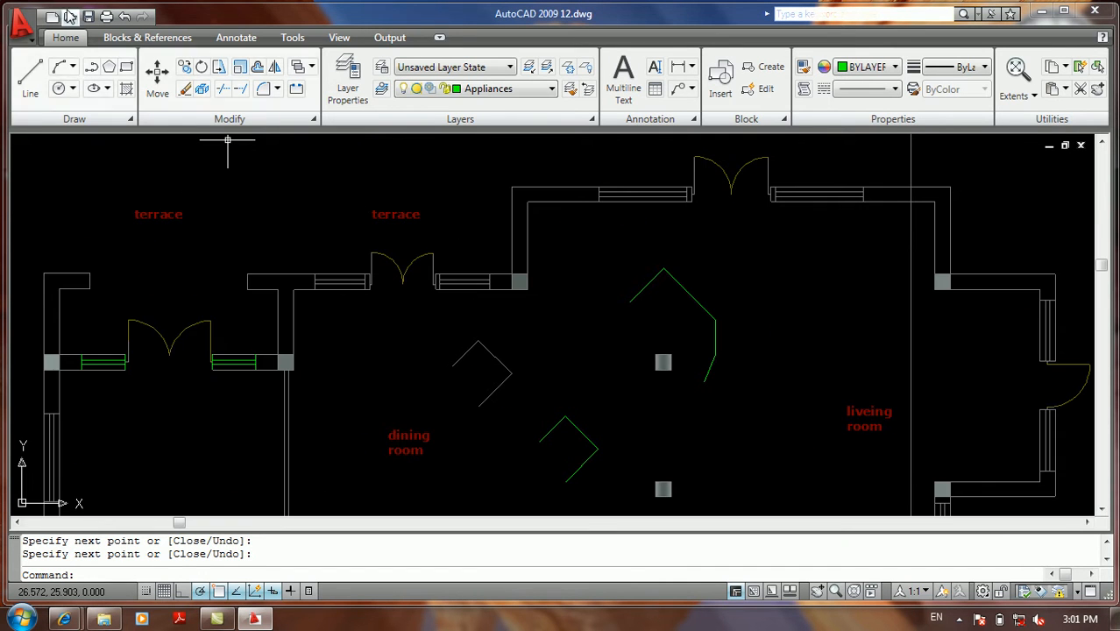
{"action": "left_click", "coordinate": [32, 40]}
{"action": "mouse_move", "coordinate": [51, 149]}
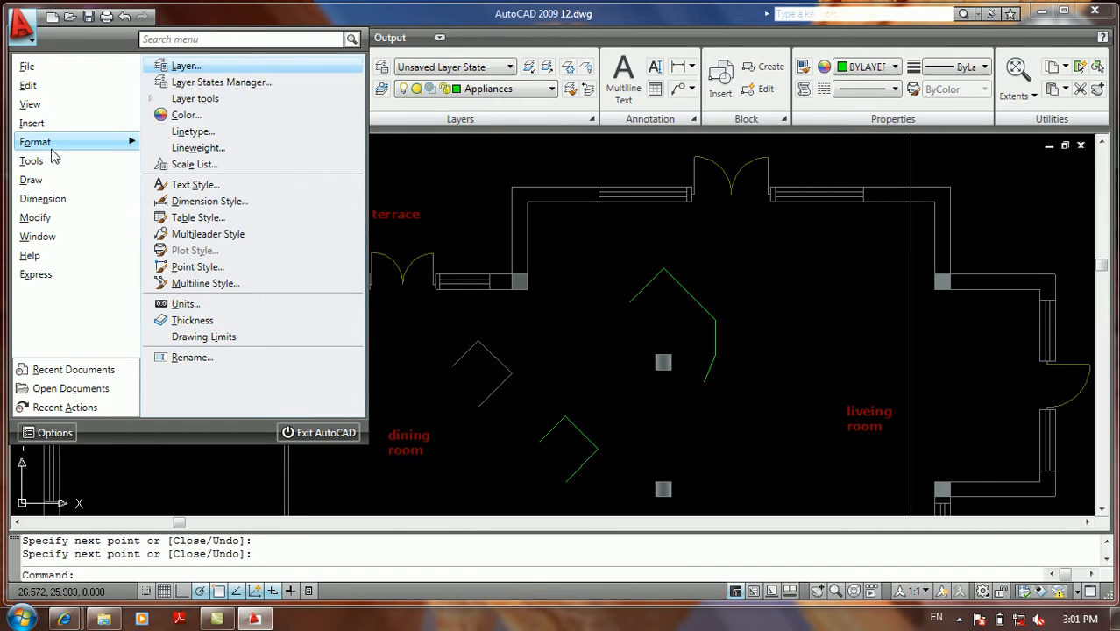
{"action": "mouse_move", "coordinate": [220, 101]}
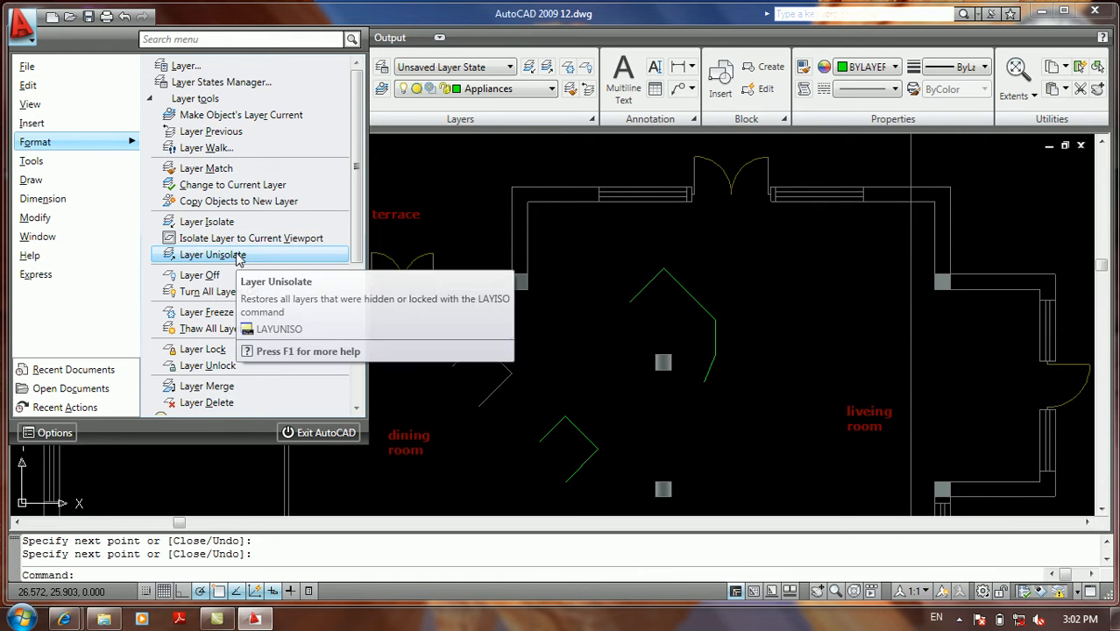
{"action": "left_click", "coordinate": [237, 256]}
{"action": "scroll", "coordinate": [233, 254], "scroll_direction": "down", "scroll_amount": 2}
{"action": "scroll", "coordinate": [232, 255], "scroll_direction": "down", "scroll_amount": 3}
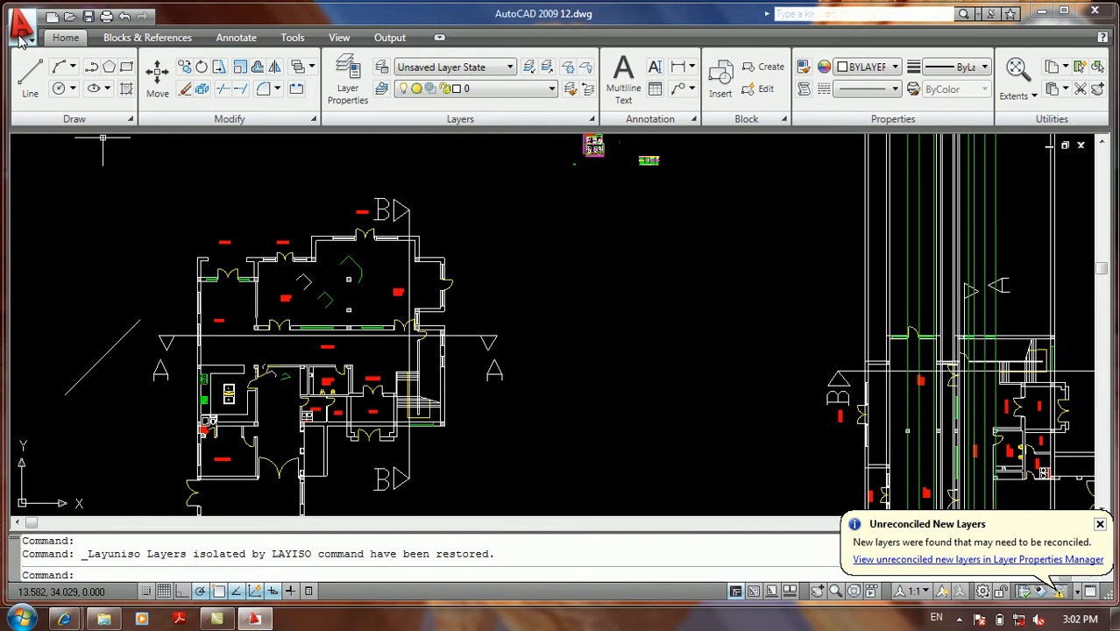
Turn off layers 0 and Appliances with Layer Off, using a family-room wall line and a green window line
{"action": "left_click", "coordinate": [21, 27]}
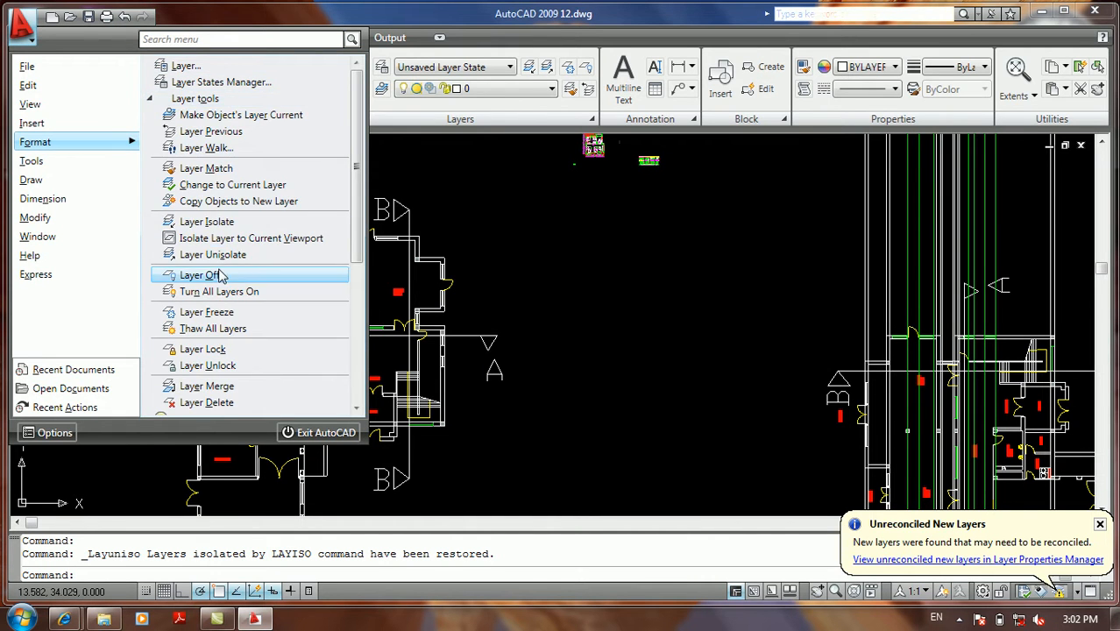
{"action": "left_click", "coordinate": [239, 277]}
{"action": "scroll", "coordinate": [213, 275], "scroll_direction": "up", "scroll_amount": 5}
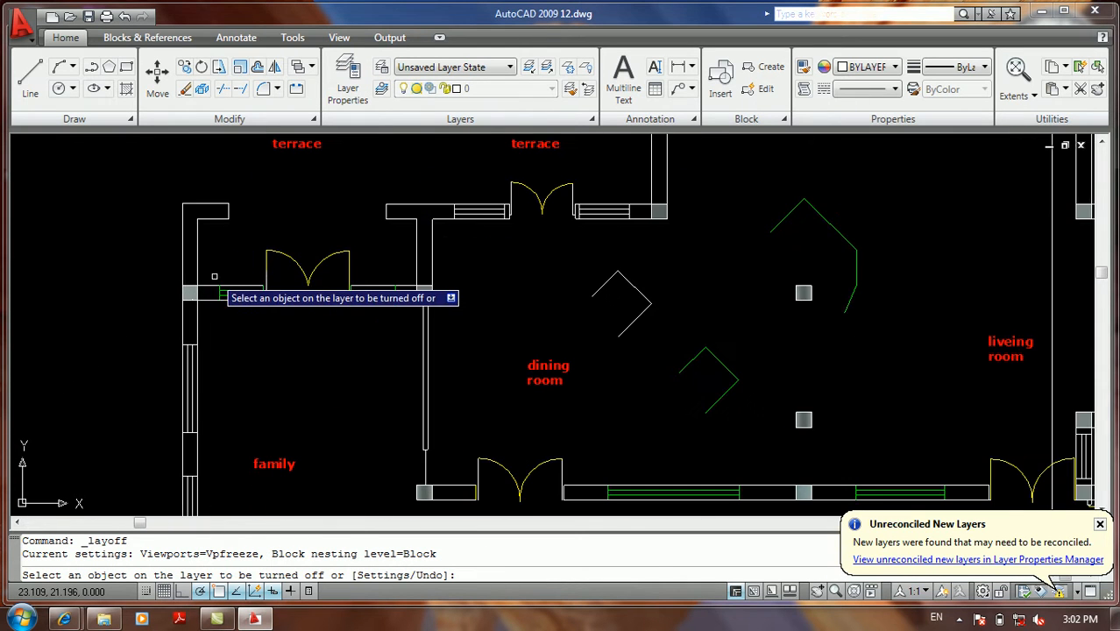
{"action": "left_click", "coordinate": [213, 288]}
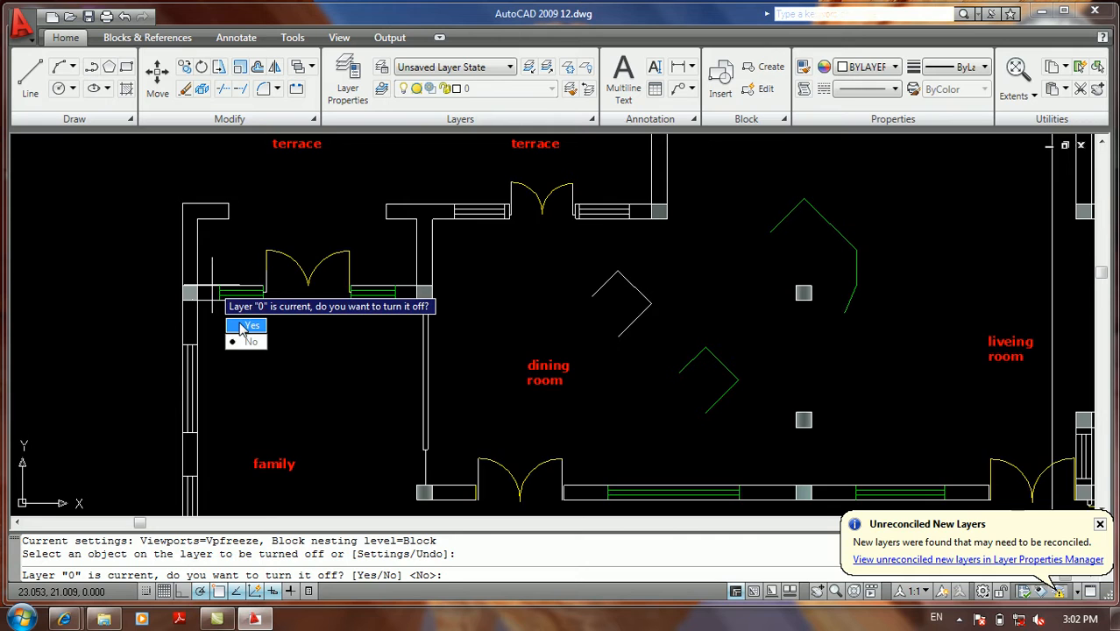
{"action": "left_click", "coordinate": [244, 326]}
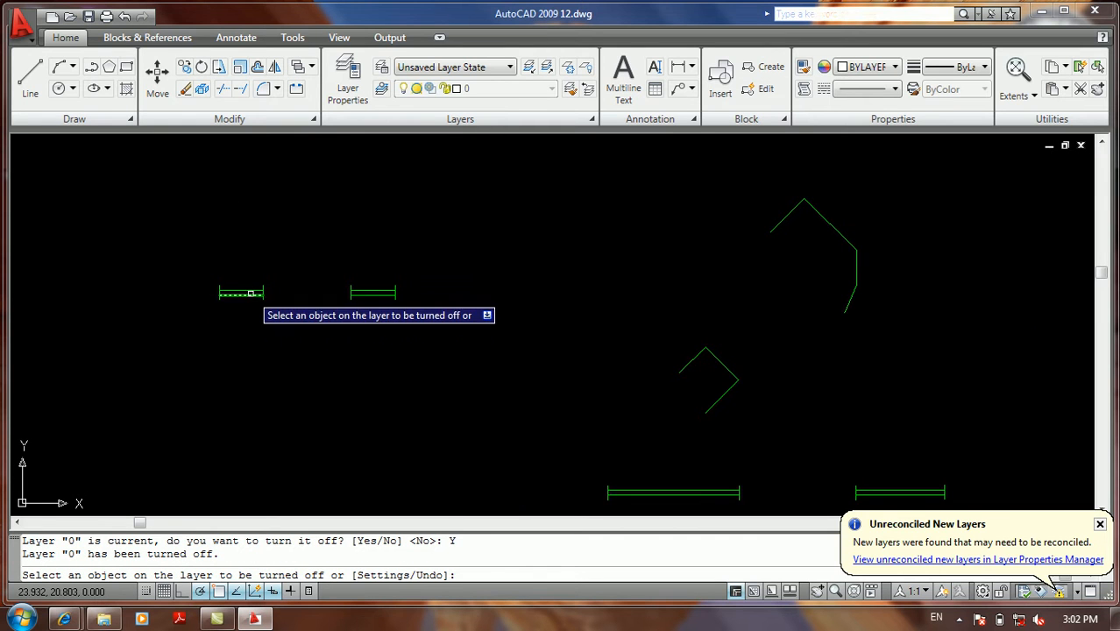
{"action": "left_click", "coordinate": [235, 291]}
{"action": "key", "text": "Return"}
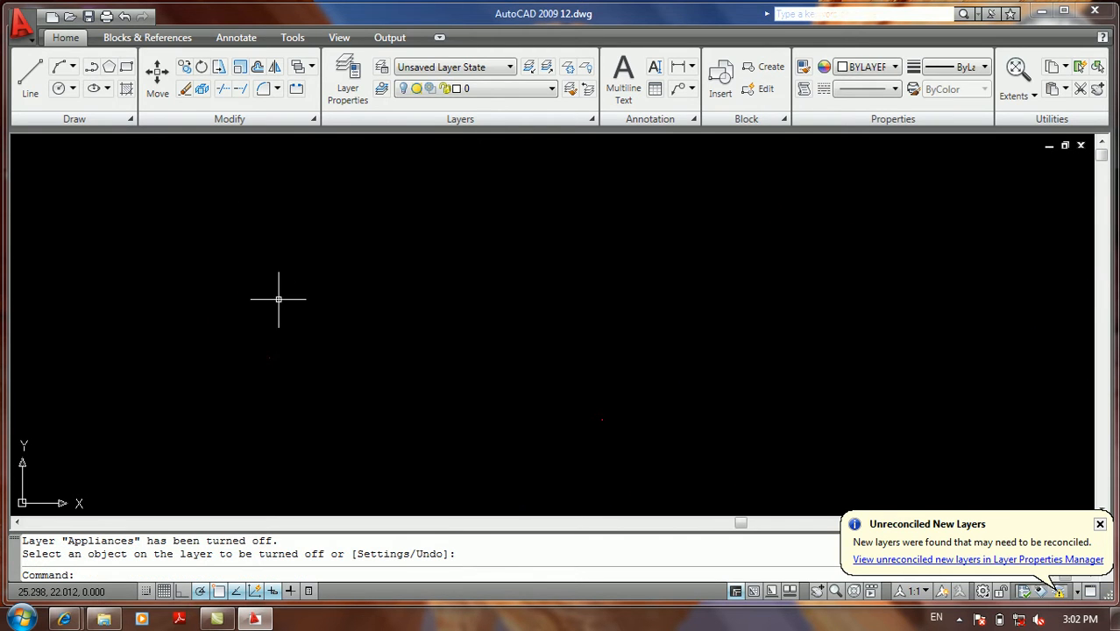
Turn all layers in the drawing back on
{"action": "left_click", "coordinate": [21, 25]}
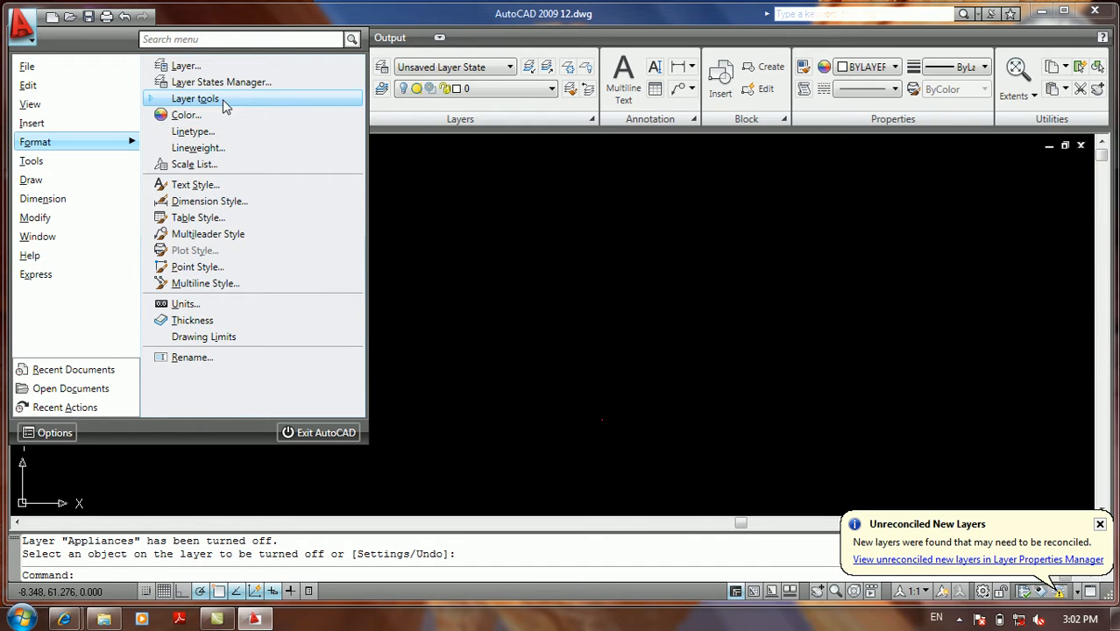
{"action": "left_click", "coordinate": [218, 100]}
{"action": "left_click", "coordinate": [215, 292]}
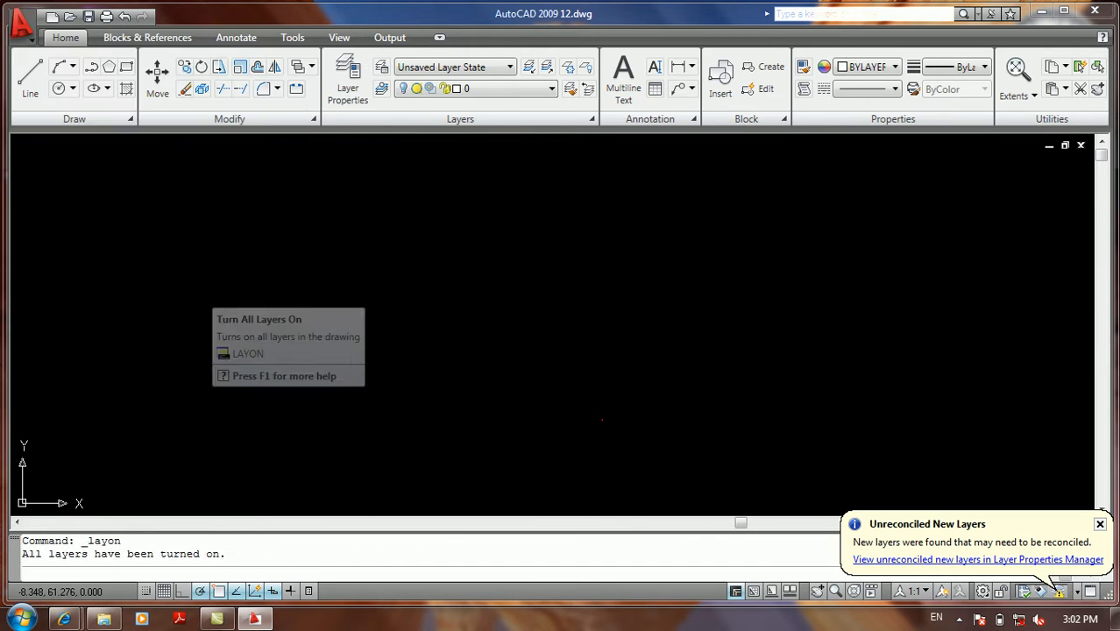
{"action": "scroll", "coordinate": [359, 286], "scroll_direction": "down", "scroll_amount": 1}
{"action": "scroll", "coordinate": [140, 210], "scroll_direction": "up", "scroll_amount": 3}
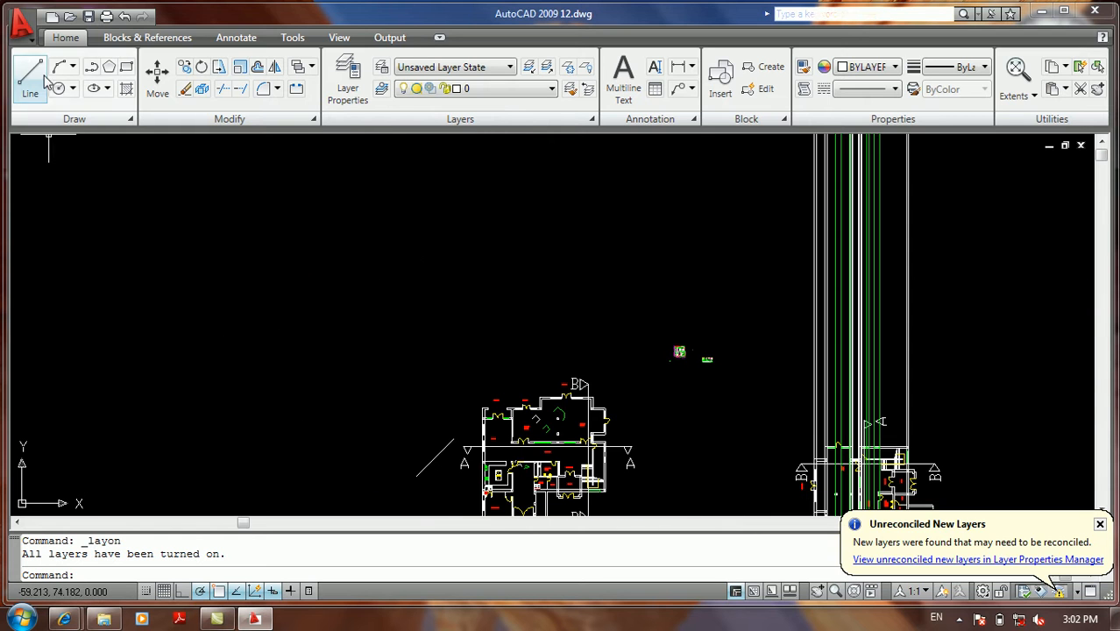
Start Layer Freeze and try to freeze current layer 0 using the wall line beside the family-room terrace door
{"action": "left_click", "coordinate": [19, 22]}
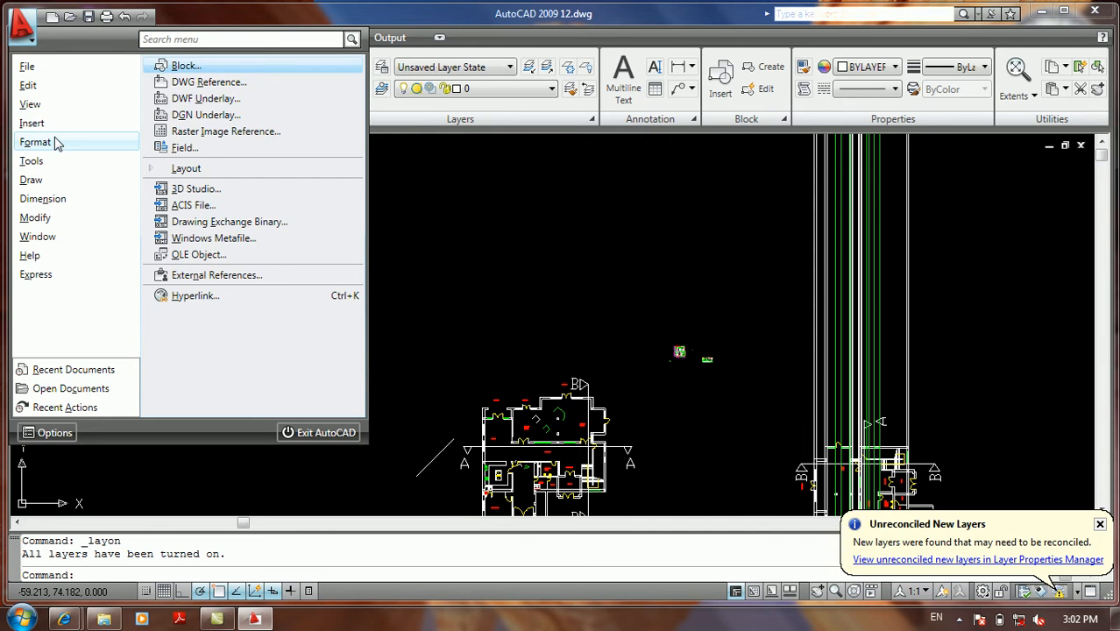
{"action": "left_click", "coordinate": [233, 99]}
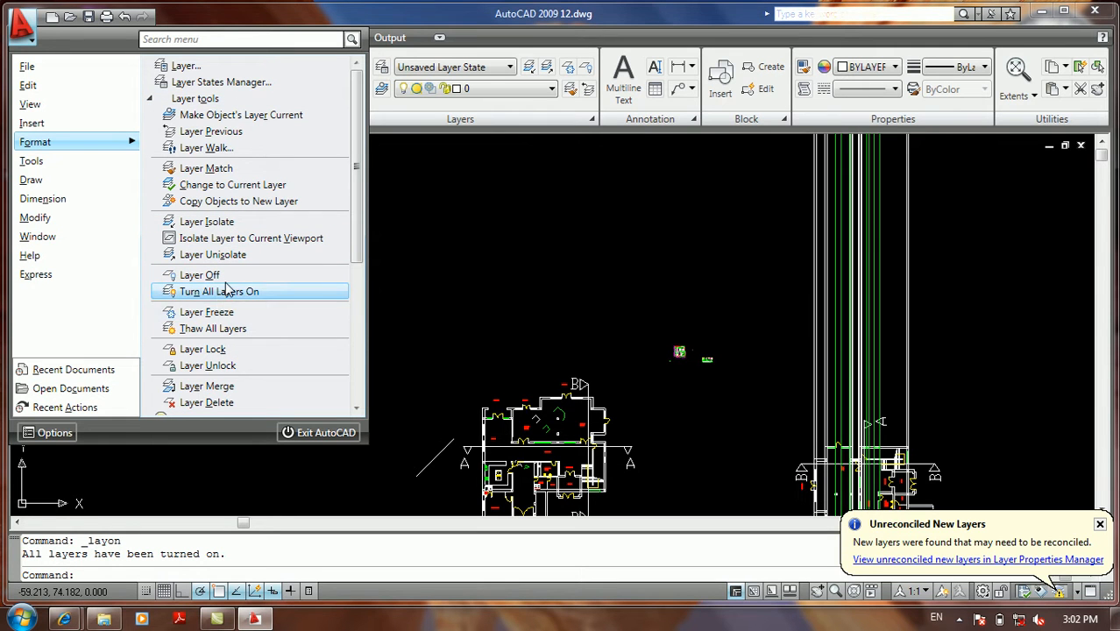
{"action": "left_click", "coordinate": [217, 321]}
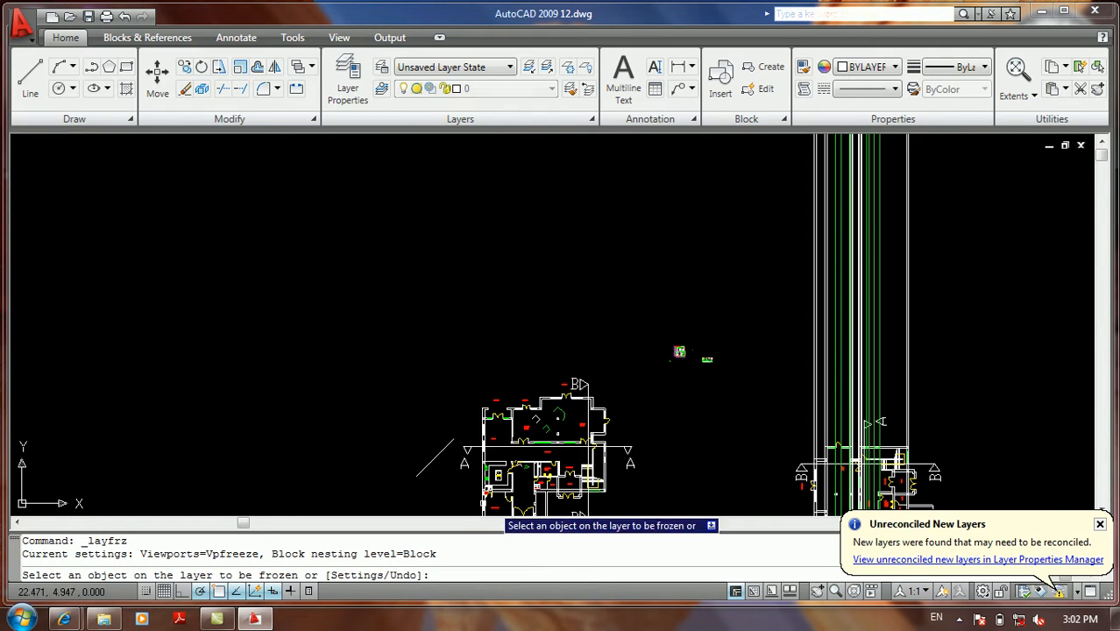
{"action": "scroll", "coordinate": [508, 429], "scroll_direction": "up", "scroll_amount": 3}
{"action": "scroll", "coordinate": [459, 417], "scroll_direction": "up", "scroll_amount": 6}
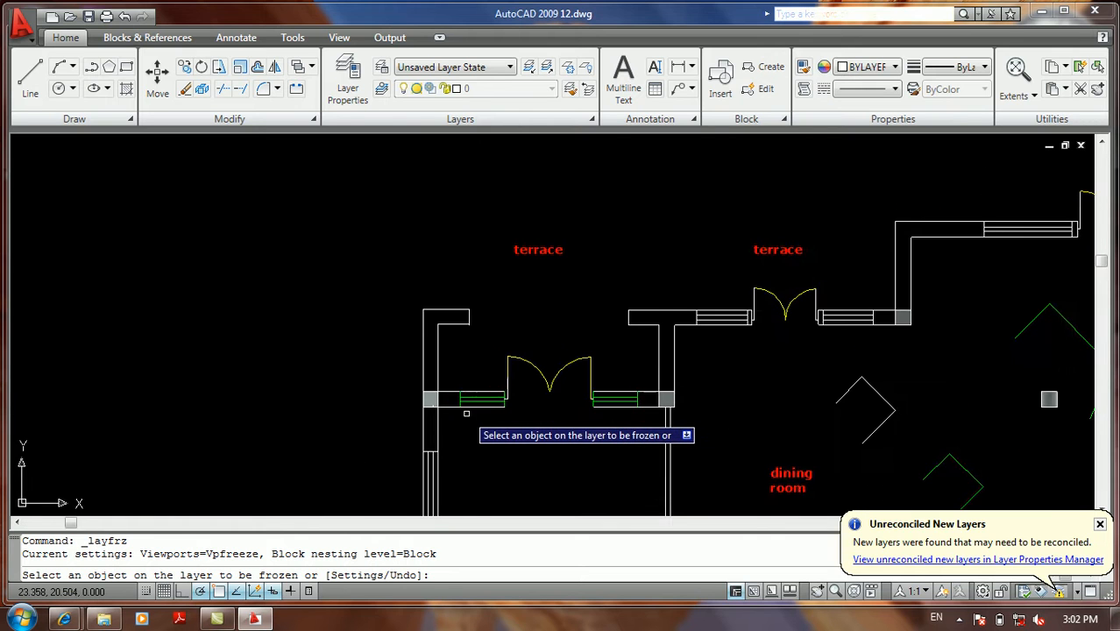
{"action": "left_click", "coordinate": [438, 369]}
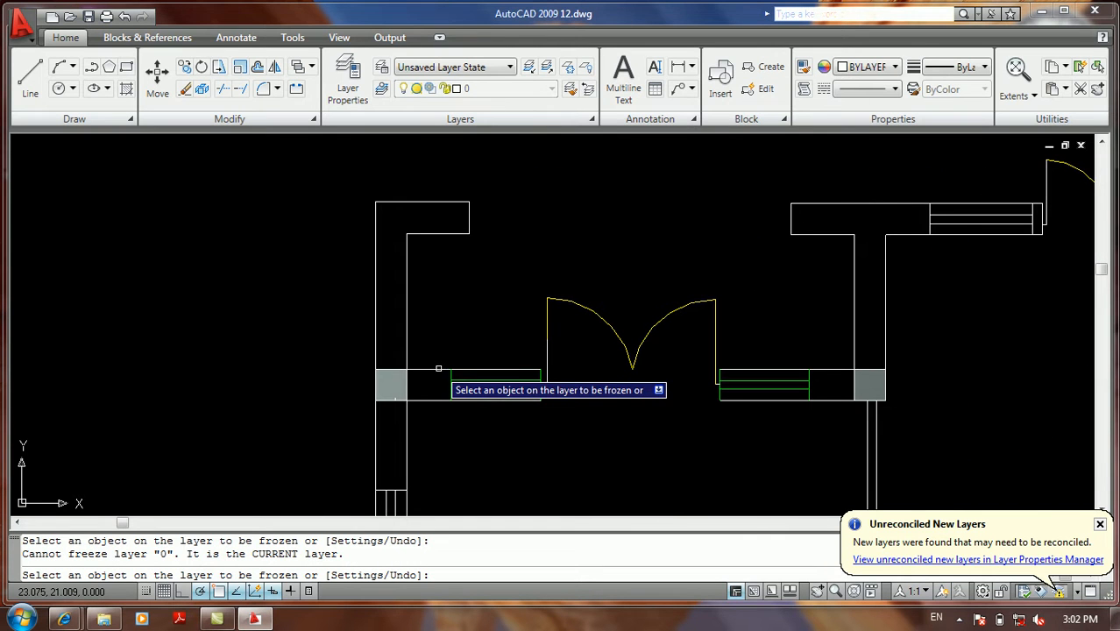
{"action": "left_click", "coordinate": [455, 331]}
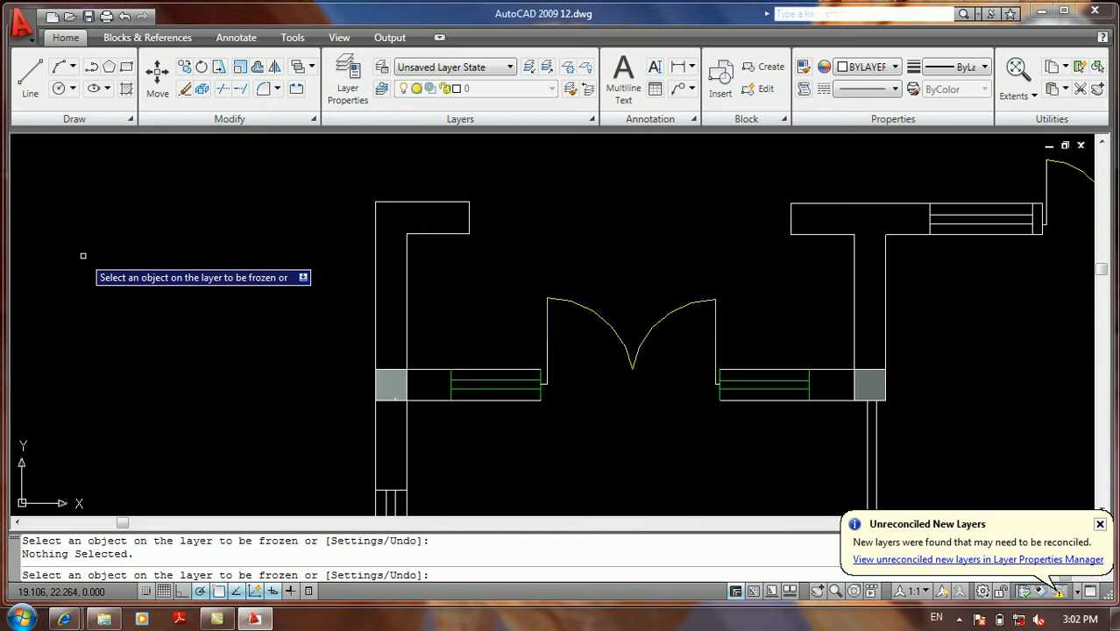
Freeze the Appliances layer using the green window line, try the layer 0 wall line again, and end the command
{"action": "middle_click_drag", "start_coordinate": [563, 488], "coordinate": [357, 403]}
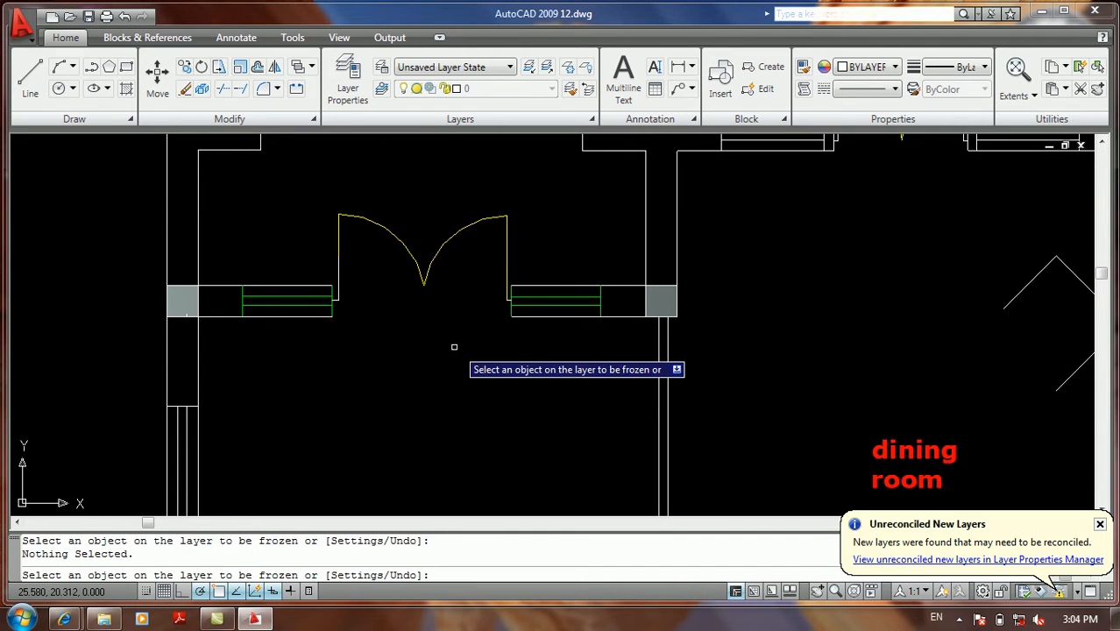
{"action": "left_click", "coordinate": [298, 297]}
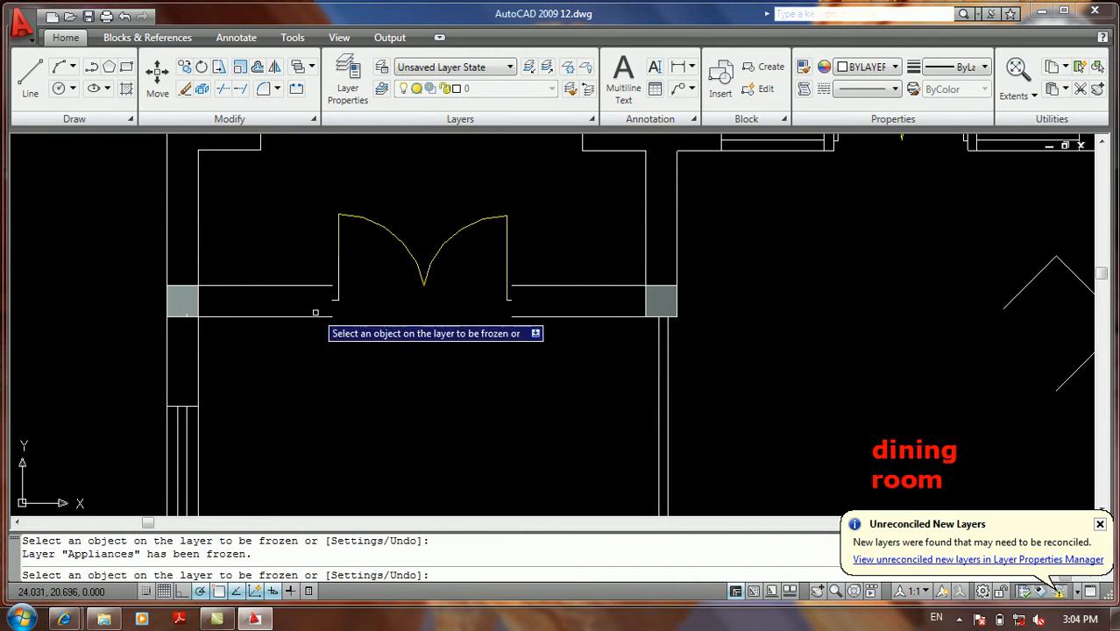
{"action": "left_click", "coordinate": [290, 286]}
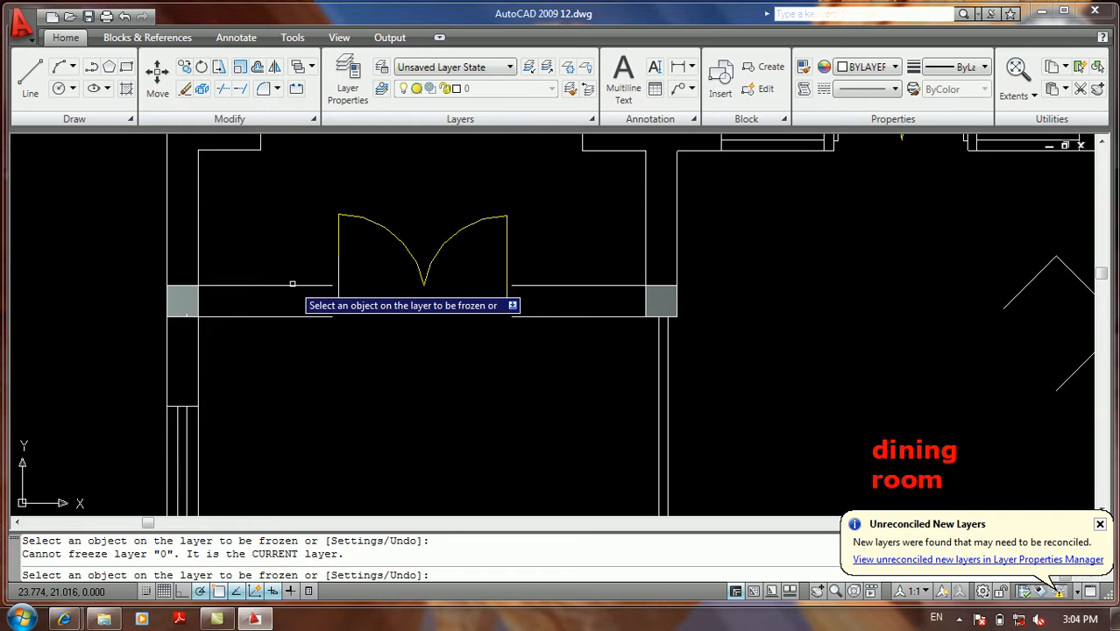
{"action": "key", "text": "Return"}
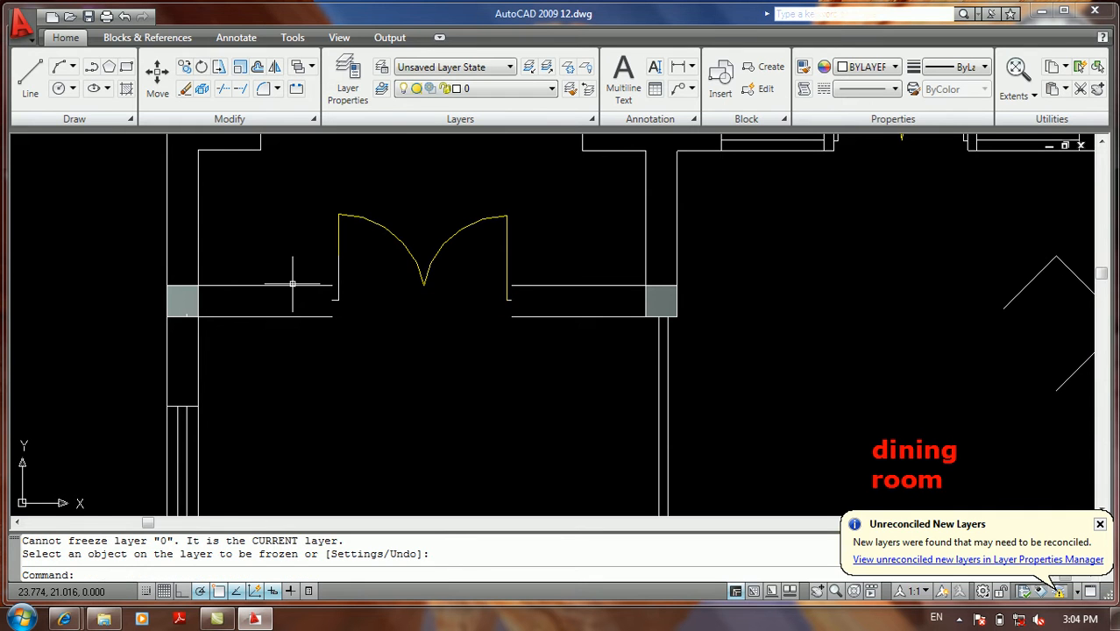
Thaw all frozen layers in the drawing
{"action": "left_click", "coordinate": [19, 23]}
{"action": "mouse_move", "coordinate": [60, 142]}
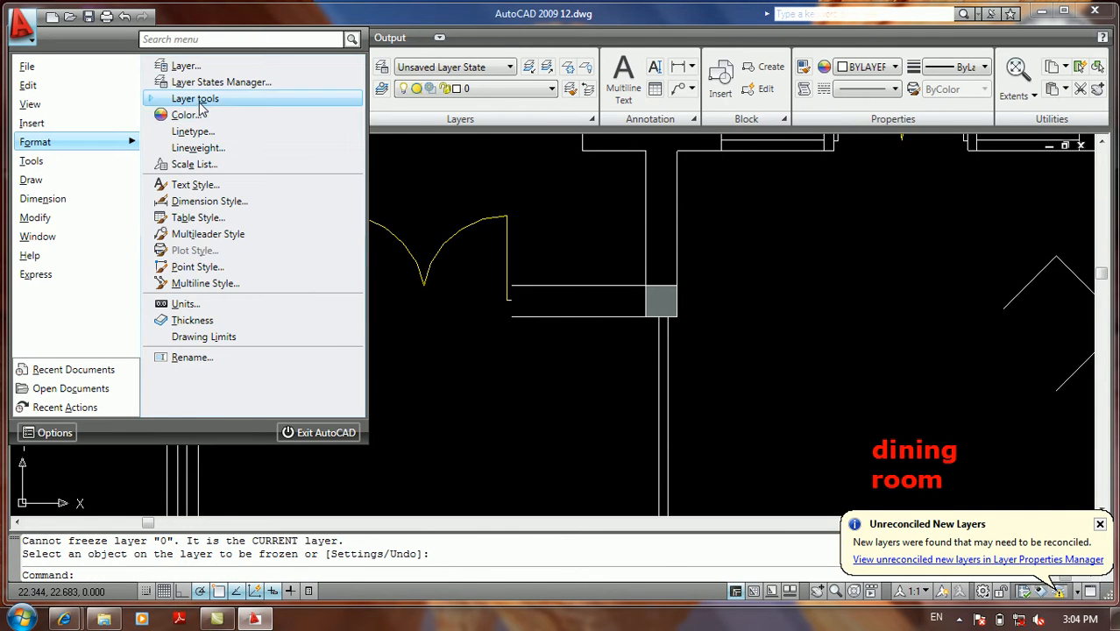
{"action": "mouse_move", "coordinate": [201, 102]}
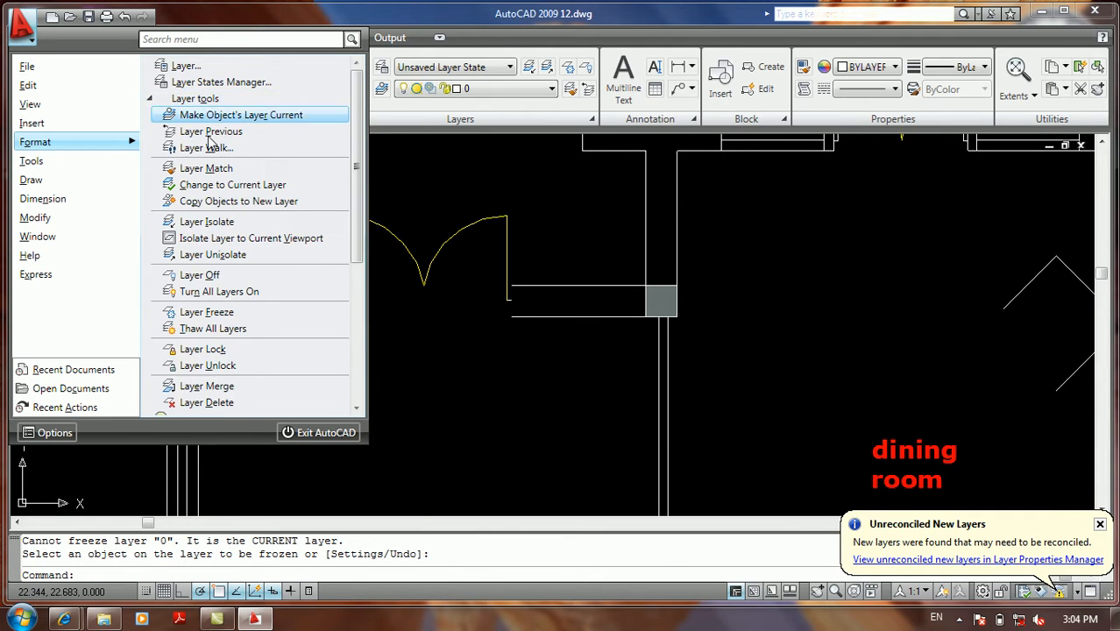
{"action": "left_click", "coordinate": [212, 329]}
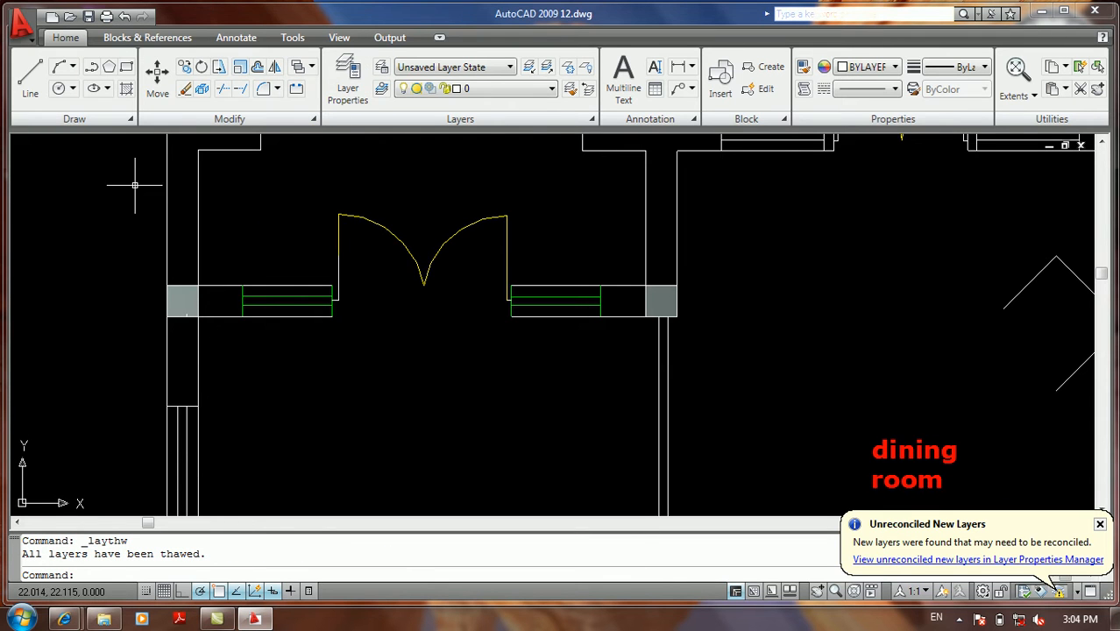
Lock layer 0 with Layer Lock, using the wall line beside the family-room terrace door
{"action": "left_click", "coordinate": [19, 21]}
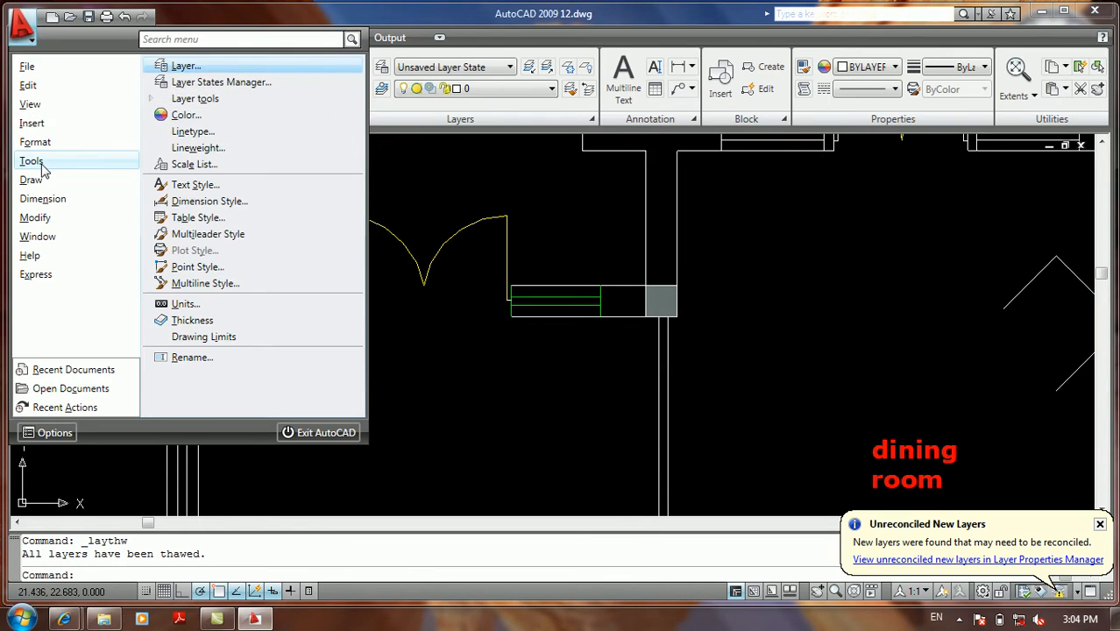
{"action": "mouse_move", "coordinate": [51, 163]}
{"action": "mouse_move", "coordinate": [120, 143]}
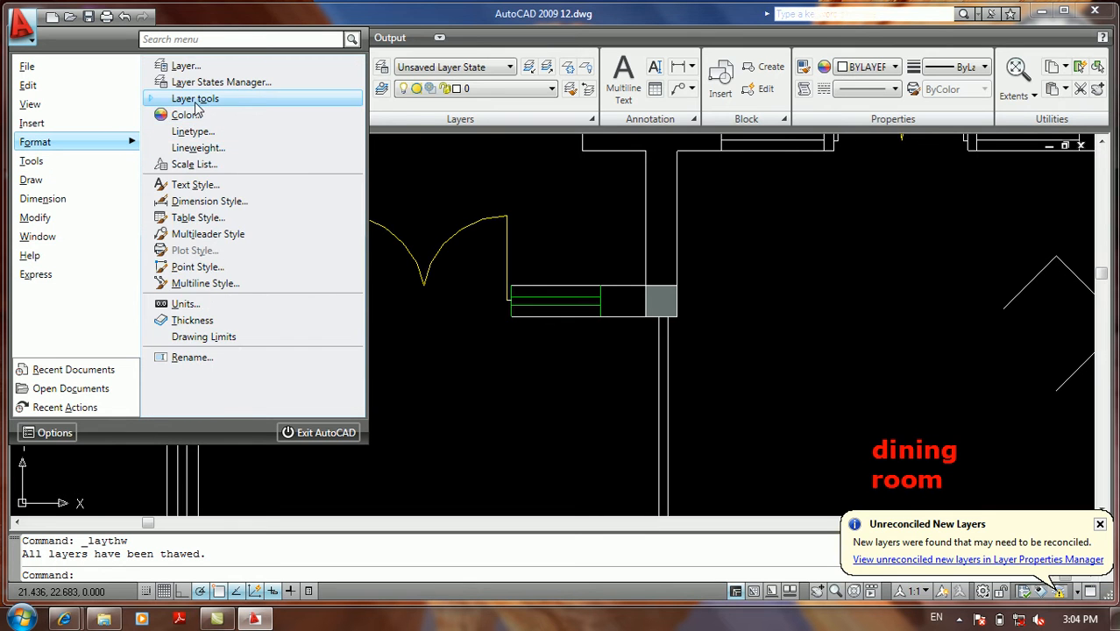
{"action": "left_click", "coordinate": [194, 98]}
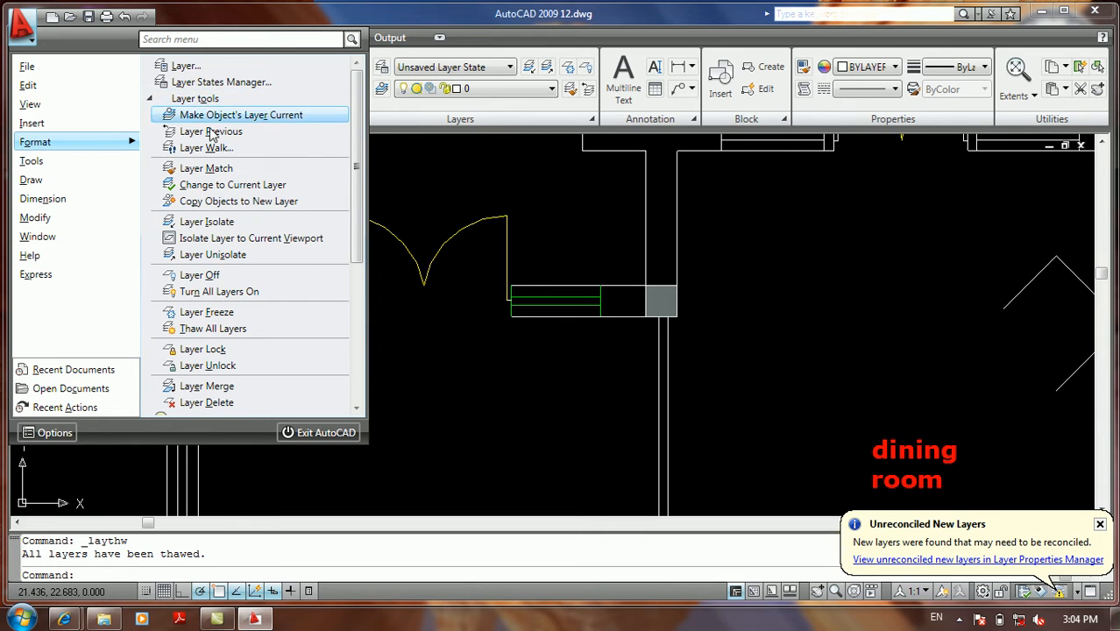
{"action": "left_click", "coordinate": [202, 348]}
{"action": "left_click", "coordinate": [284, 286]}
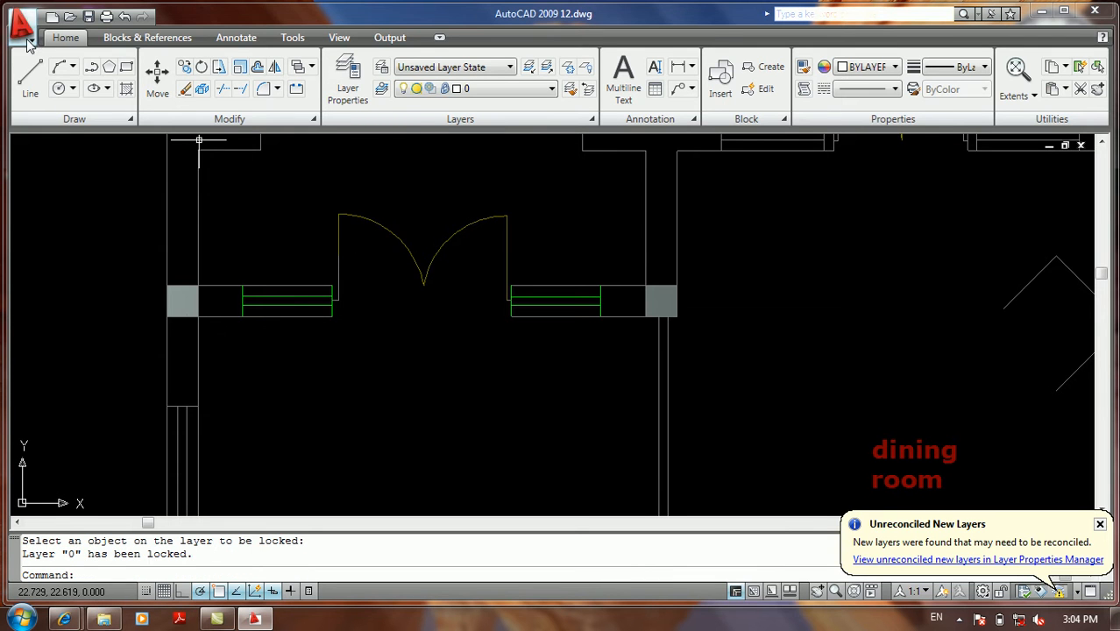
Unlock layer 0 with Layer Unlock, using the wall line beside the family-room terrace door
{"action": "left_click", "coordinate": [21, 26]}
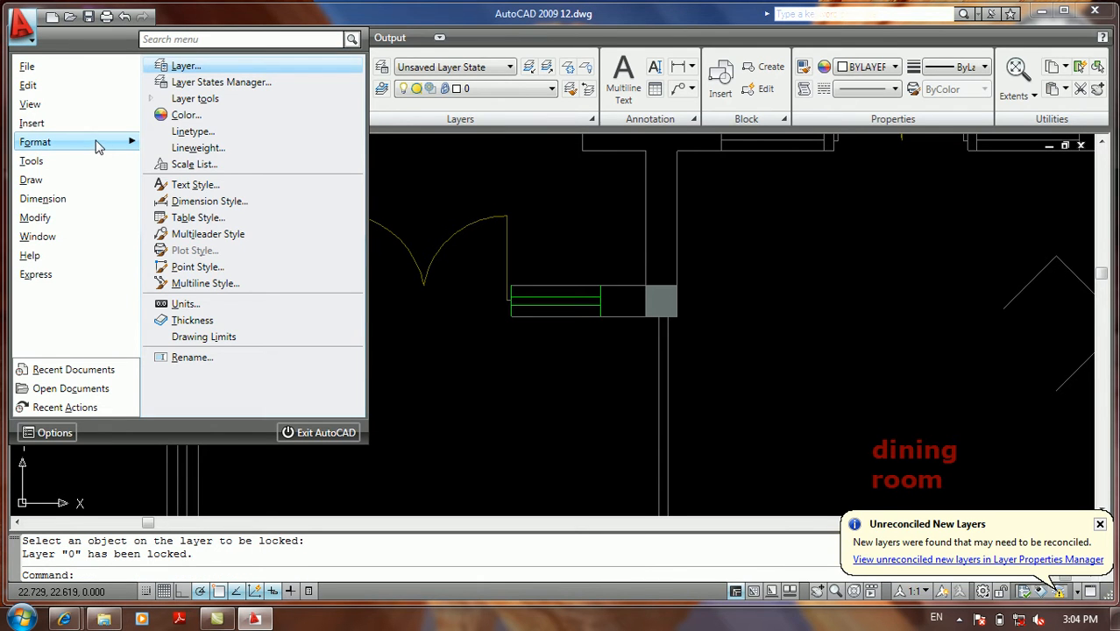
{"action": "mouse_move", "coordinate": [211, 100]}
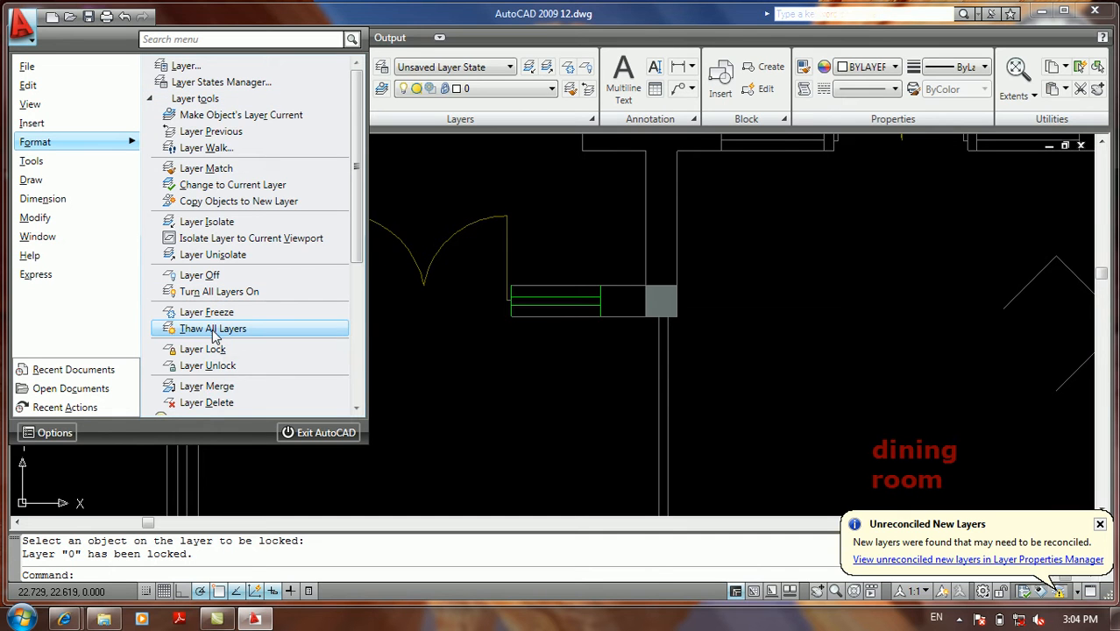
{"action": "left_click", "coordinate": [215, 365]}
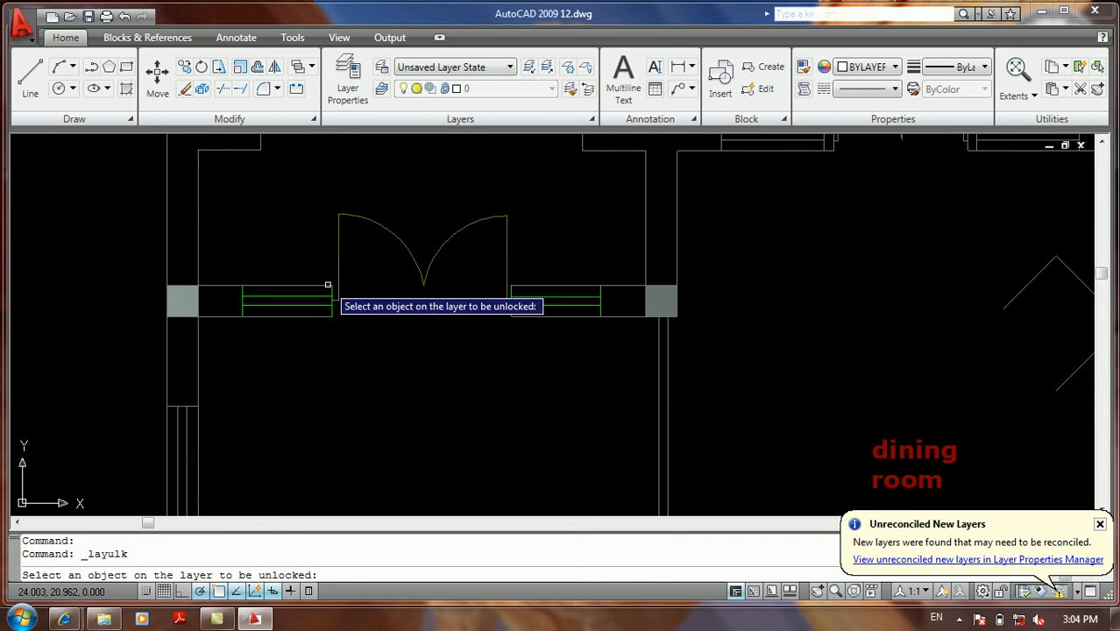
{"action": "left_click", "coordinate": [293, 287]}
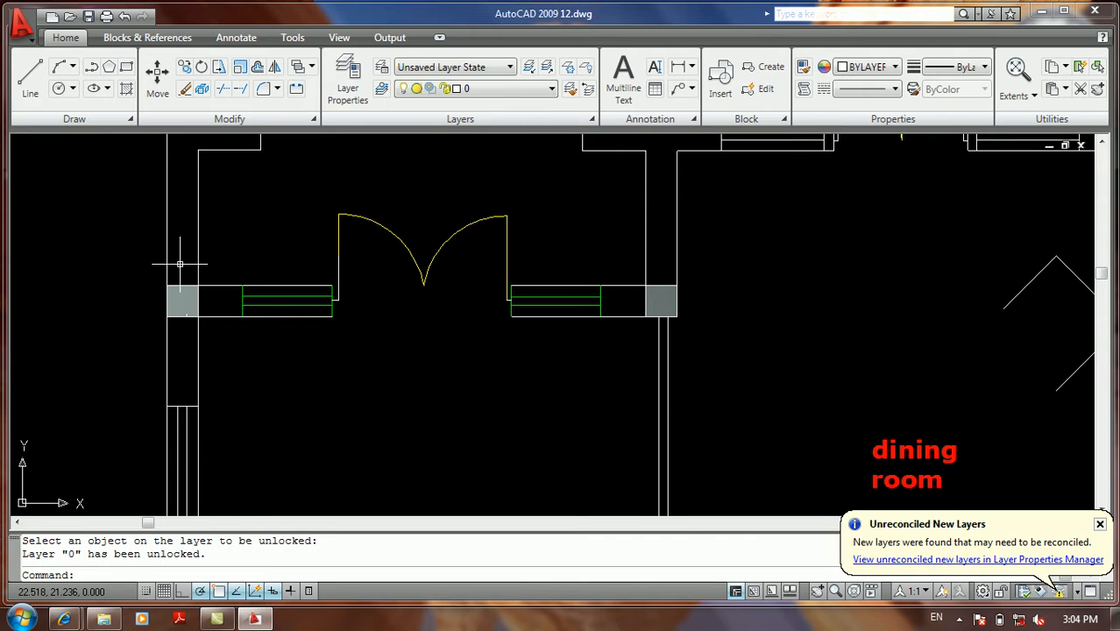
Try Layer Merge on the current layer and on the Appliances layer of the green window lines, and cancel the command
{"action": "left_click", "coordinate": [21, 24]}
{"action": "mouse_move", "coordinate": [75, 146]}
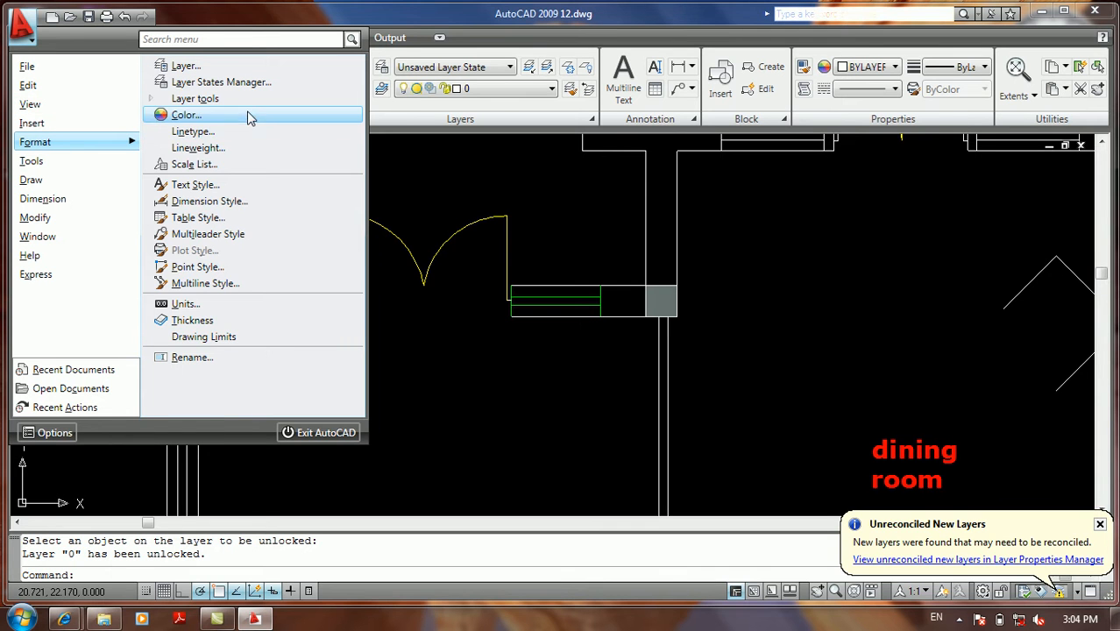
{"action": "mouse_move", "coordinate": [247, 103]}
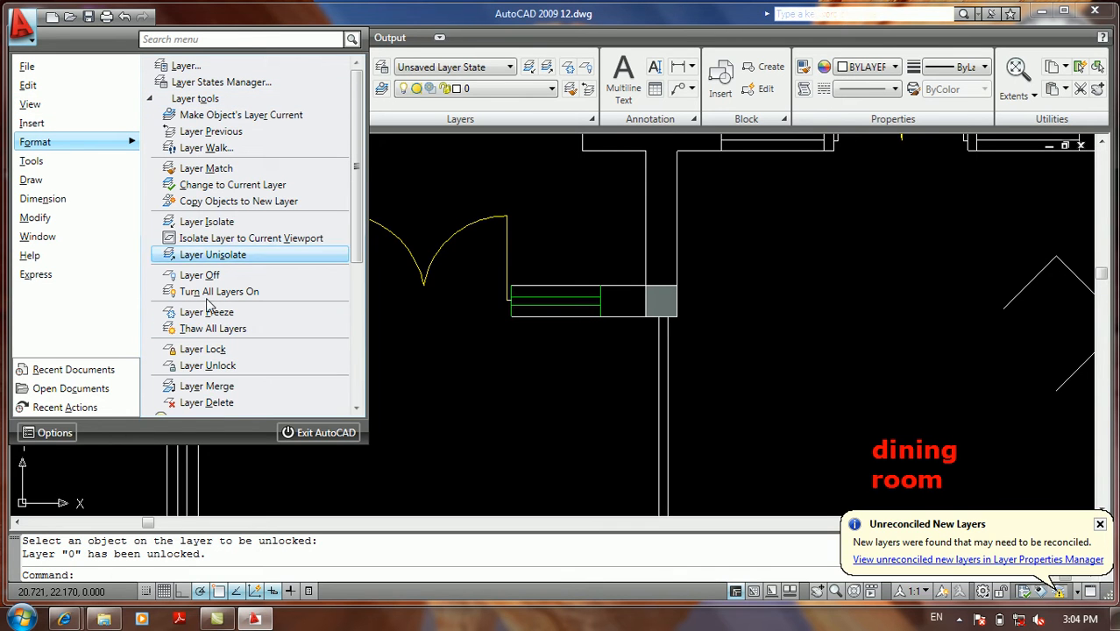
{"action": "left_click", "coordinate": [235, 386]}
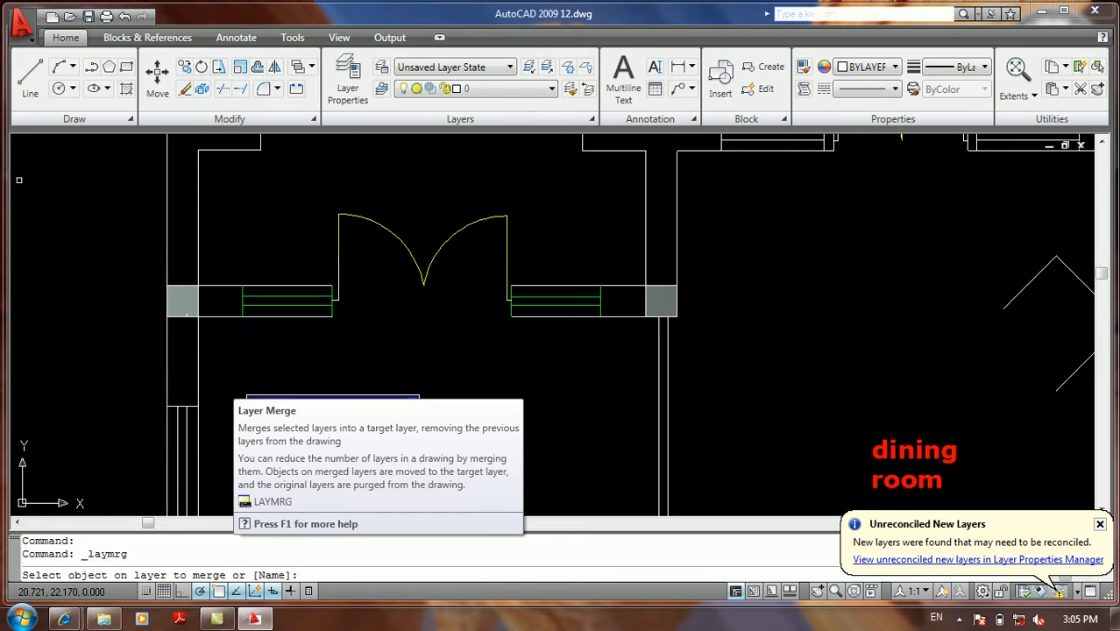
{"action": "left_click", "coordinate": [338, 240]}
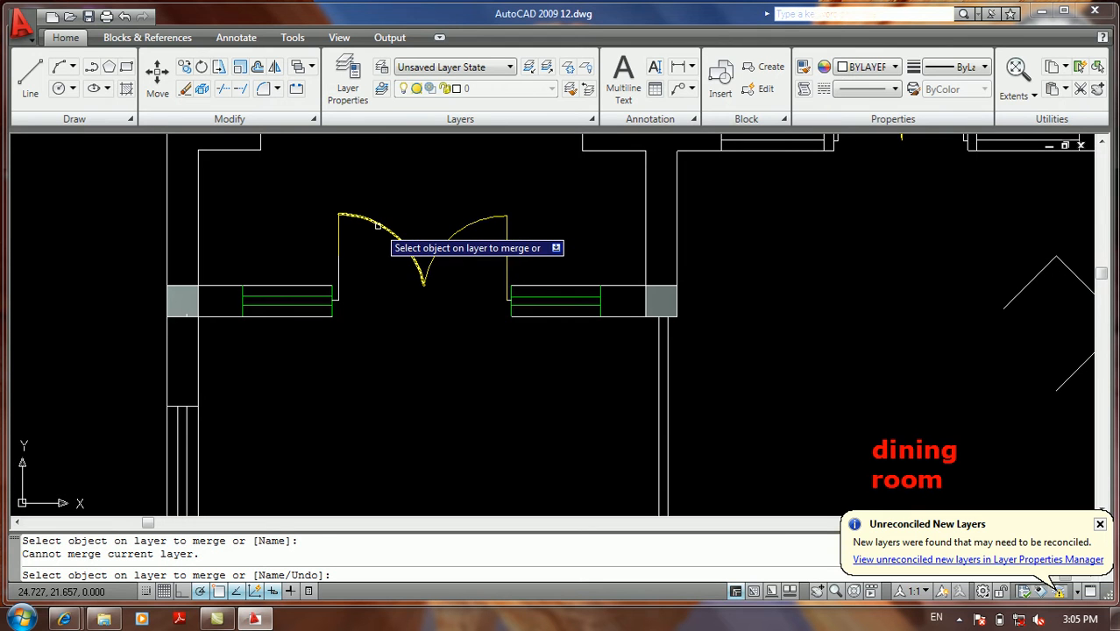
{"action": "left_click", "coordinate": [310, 306]}
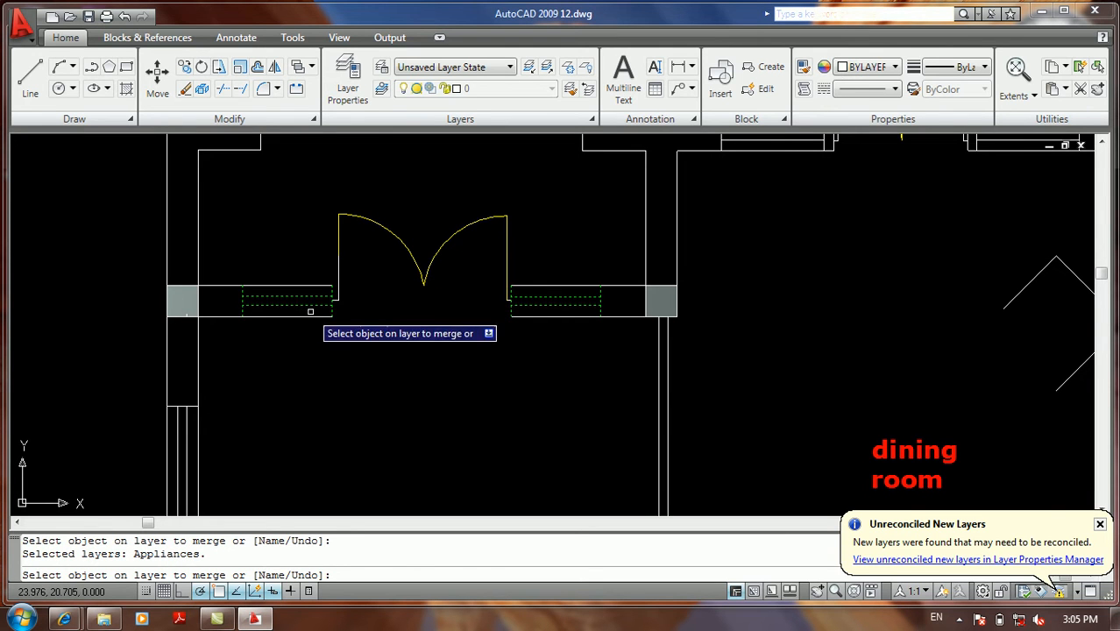
{"action": "left_click", "coordinate": [875, 456]}
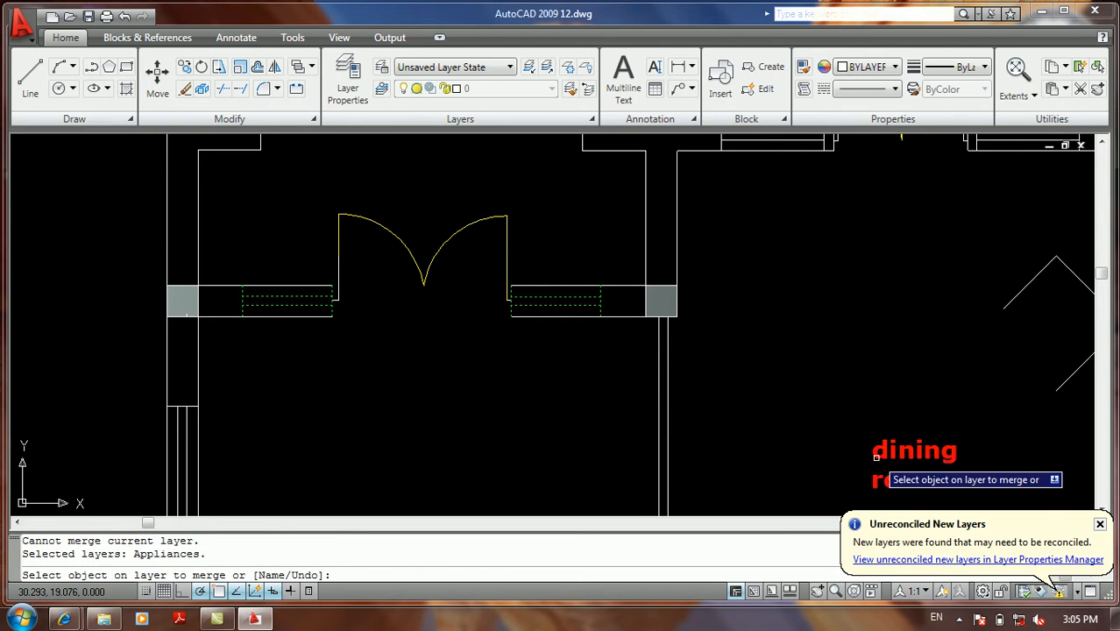
{"action": "key", "text": "Return"}
{"action": "key", "text": "Return"}
{"action": "scroll", "coordinate": [825, 292], "scroll_direction": "down", "scroll_amount": 4}
{"action": "mouse_move", "coordinate": [817, 297]}
{"action": "middle_mouse_down"}
{"action": "mouse_move", "coordinate": [688, 351]}
{"action": "mouse_move", "coordinate": [646, 347]}
{"action": "middle_mouse_up"}
{"action": "key", "text": "Escape"}
{"action": "key", "text": "Escape"}
{"action": "left_click", "coordinate": [317, 211]}
{"action": "key", "text": "Escape"}
{"action": "key", "text": "Escape"}
Check which layer the green window line beside the terrace door belongs to, and clear the selection
{"action": "scroll", "coordinate": [442, 342], "scroll_direction": "up", "scroll_amount": 8}
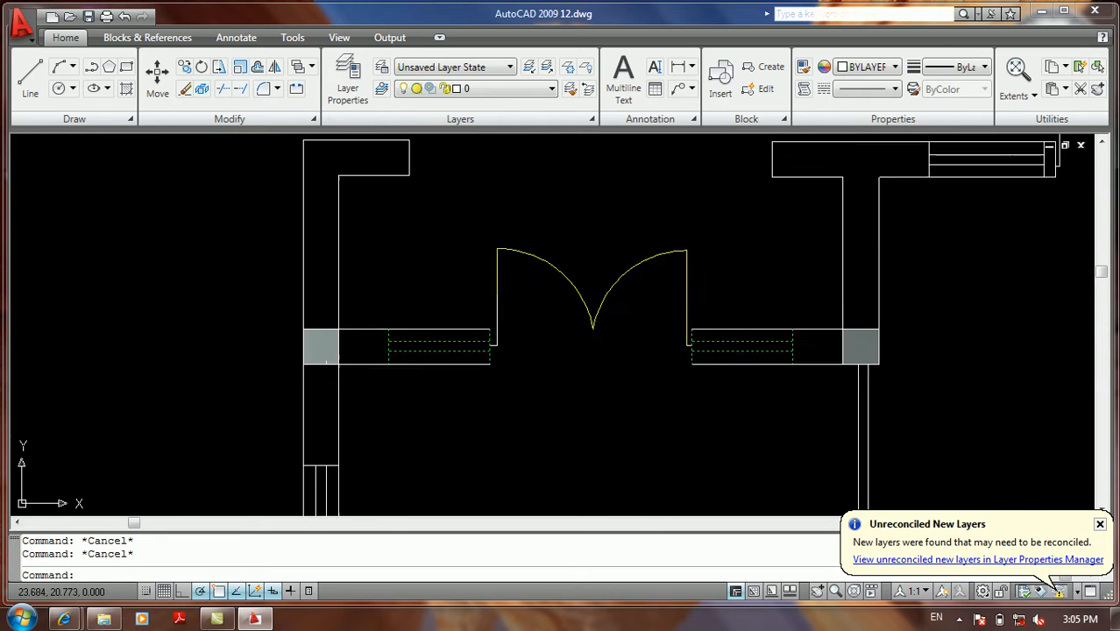
{"action": "left_click", "coordinate": [438, 332]}
{"action": "left_click", "coordinate": [422, 347]}
{"action": "key", "text": "Escape"}
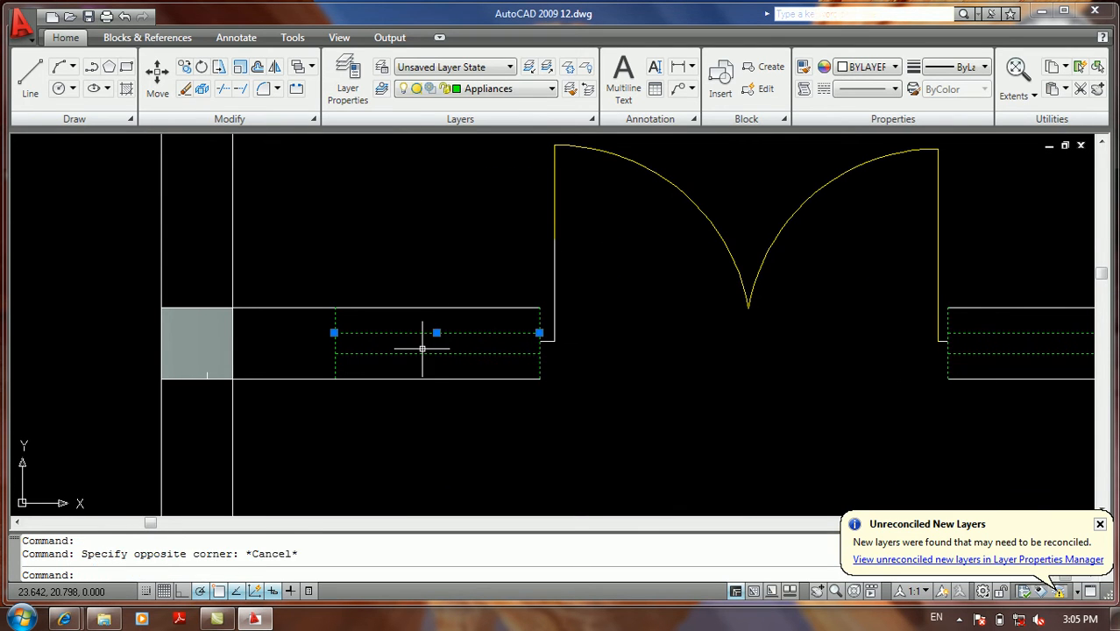
{"action": "key", "text": "Escape"}
{"action": "key", "text": "Escape"}
Assign the white angled lines in the dining room to the Arch_Detail_Door layer
{"action": "scroll", "coordinate": [433, 302], "scroll_direction": "down", "scroll_amount": 6}
{"action": "middle_click_drag", "start_coordinate": [391, 310], "coordinate": [275, 335]}
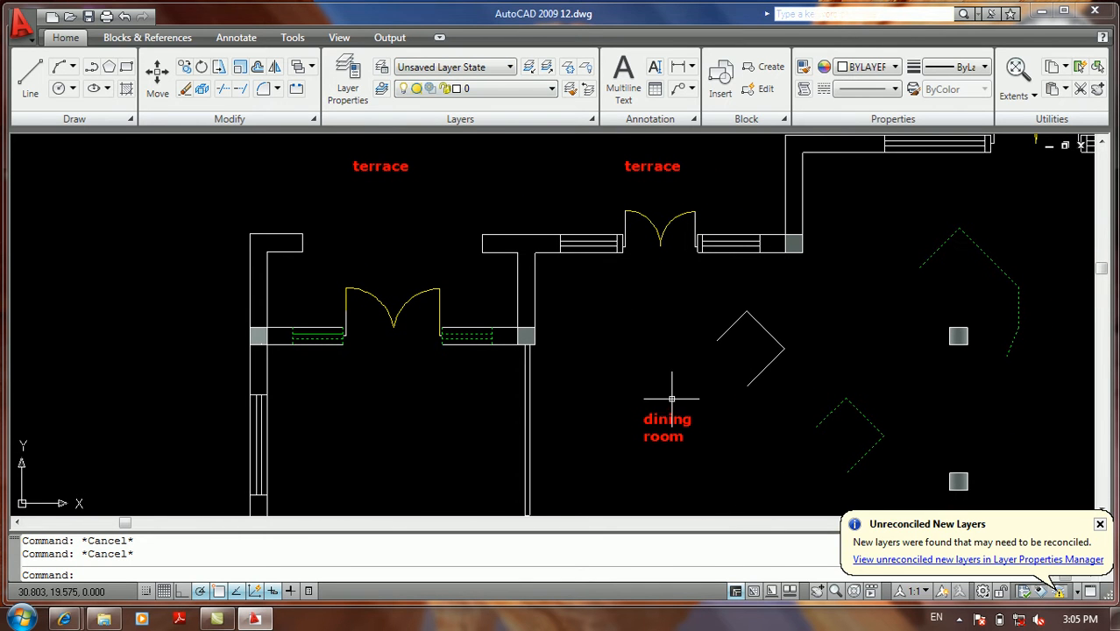
{"action": "left_click", "coordinate": [783, 302]}
{"action": "left_click", "coordinate": [707, 393]}
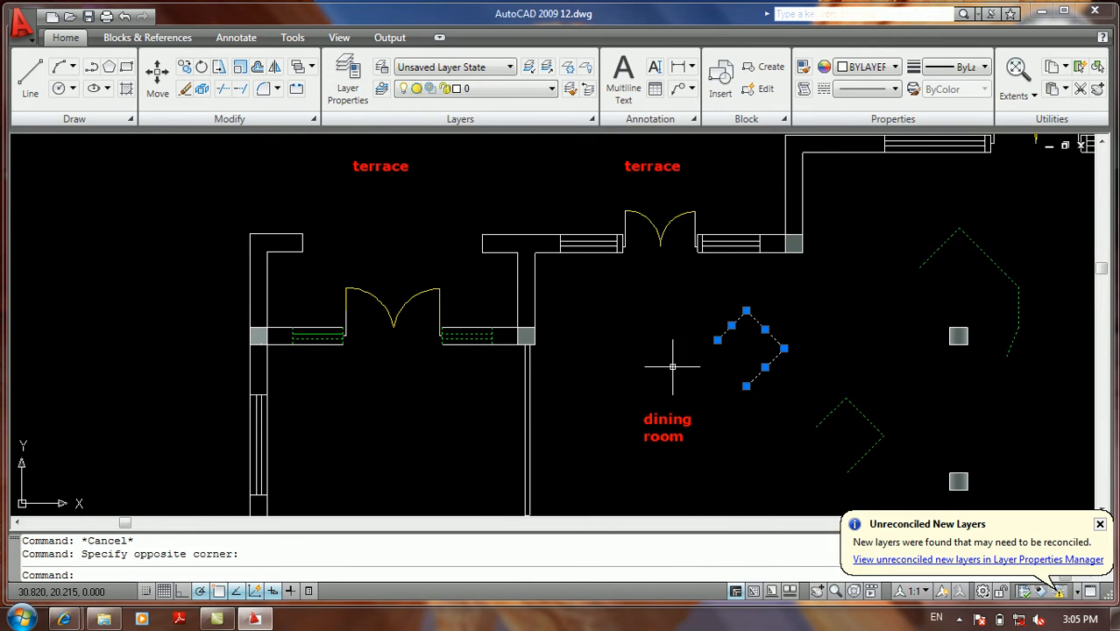
{"action": "left_click", "coordinate": [507, 92]}
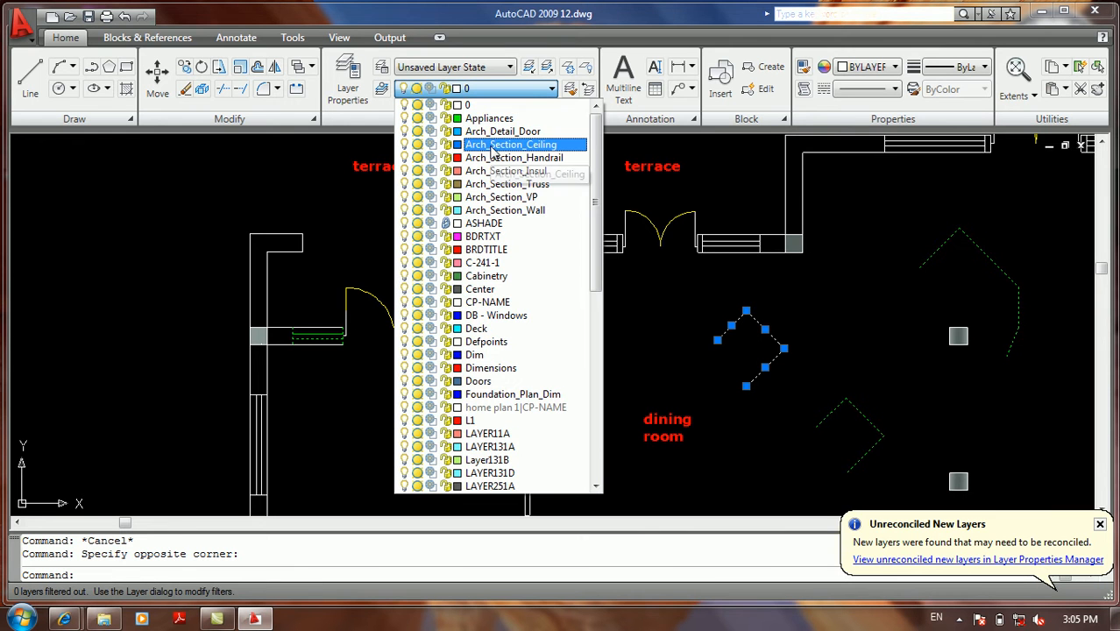
{"action": "scroll", "coordinate": [496, 145], "scroll_direction": "down", "scroll_amount": 1}
{"action": "left_click", "coordinate": [502, 104]}
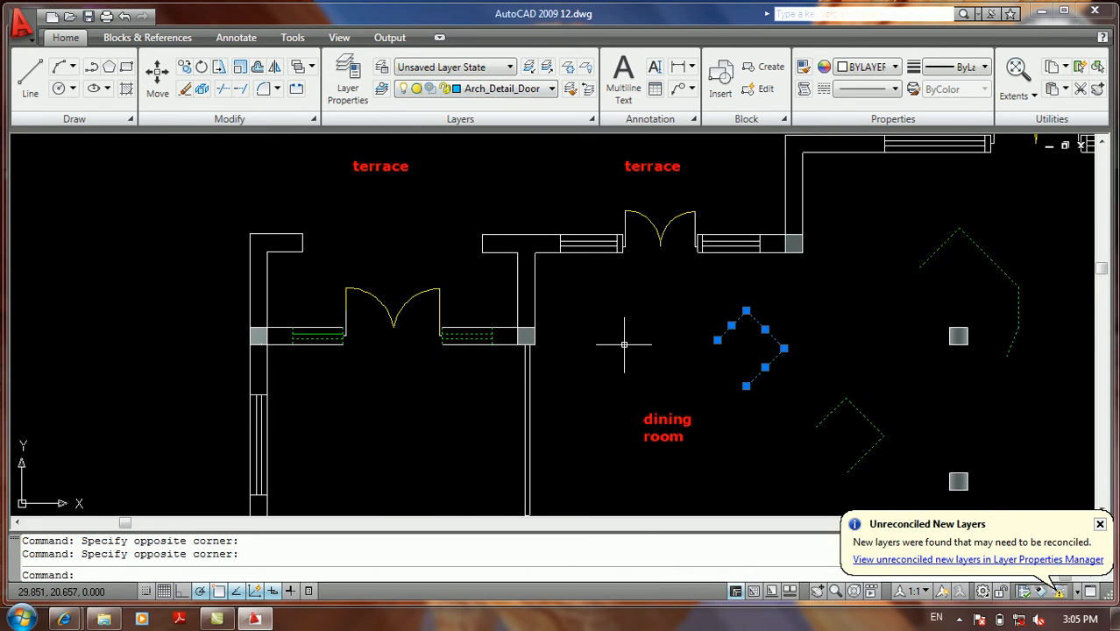
{"action": "key", "text": "Escape"}
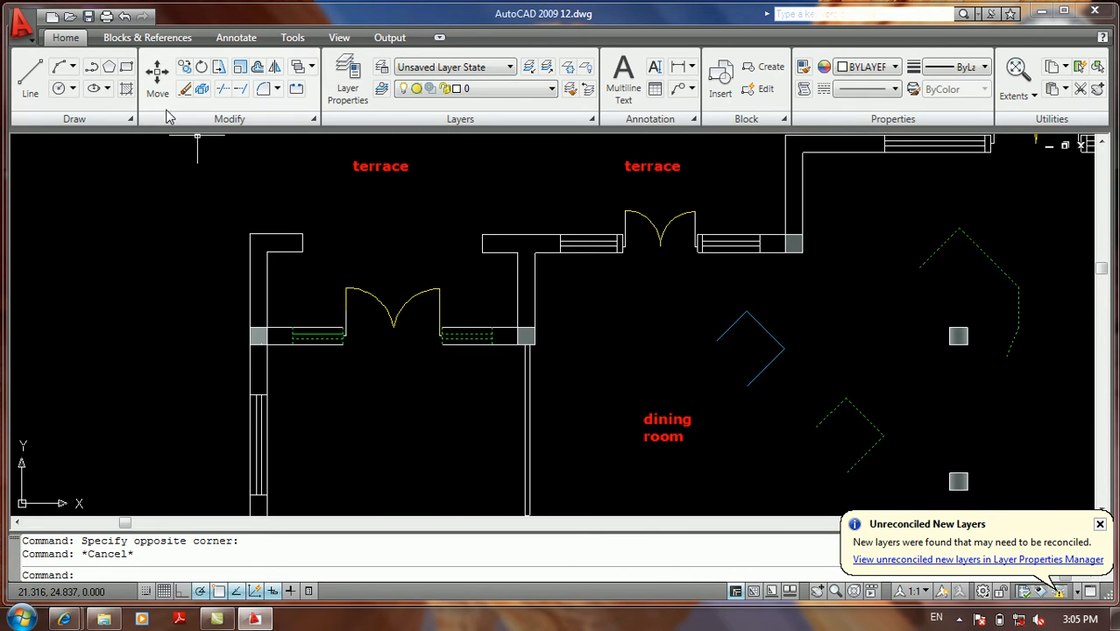
Try to merge the Appliances and Arch_Detail_Door layers, using the wall line above the dining room as the target
{"action": "left_click", "coordinate": [20, 25]}
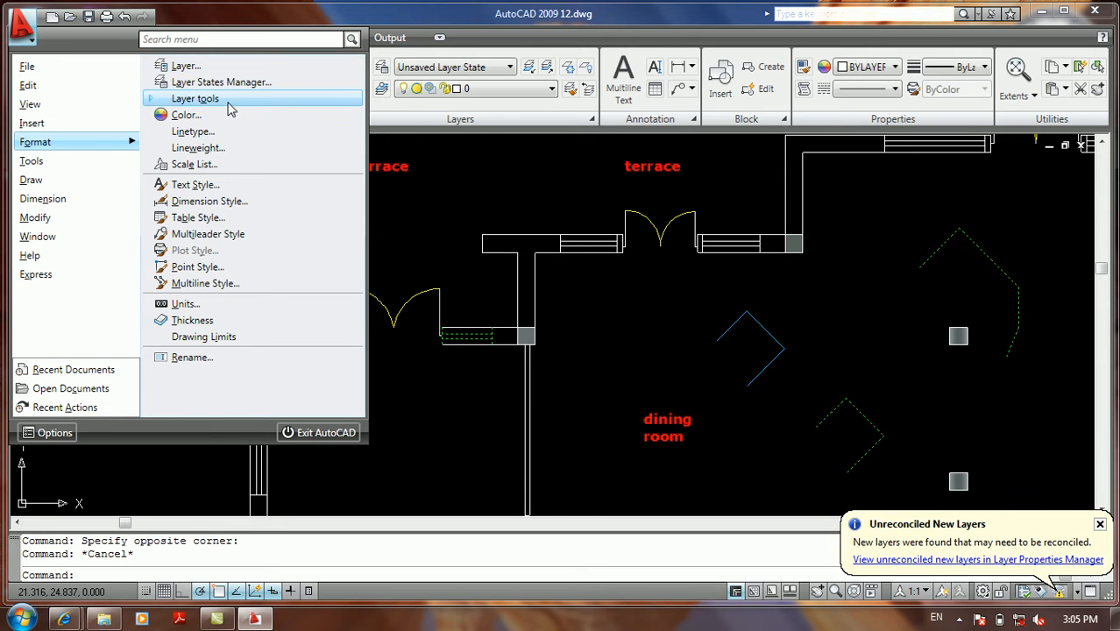
{"action": "left_click", "coordinate": [194, 98]}
{"action": "left_click", "coordinate": [216, 387]}
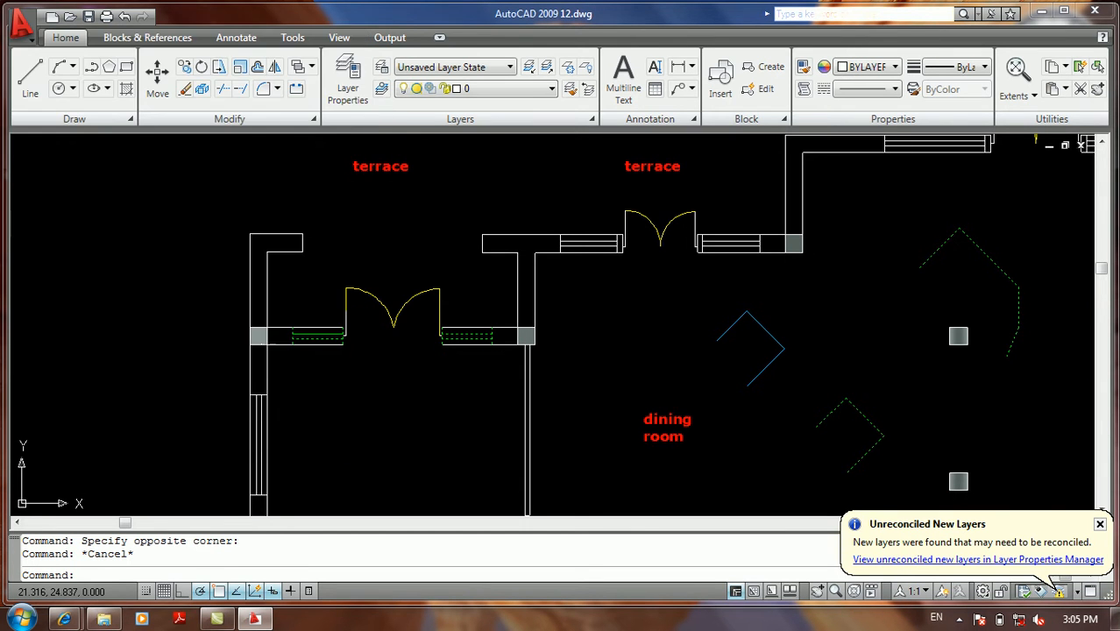
{"action": "left_click", "coordinate": [321, 335]}
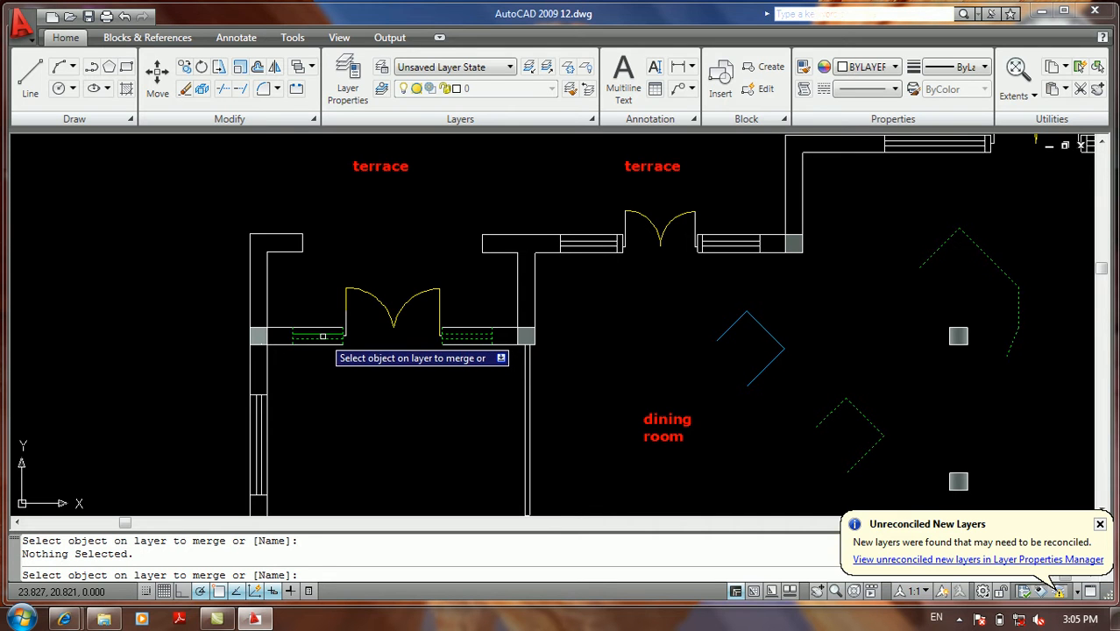
{"action": "left_click", "coordinate": [317, 335]}
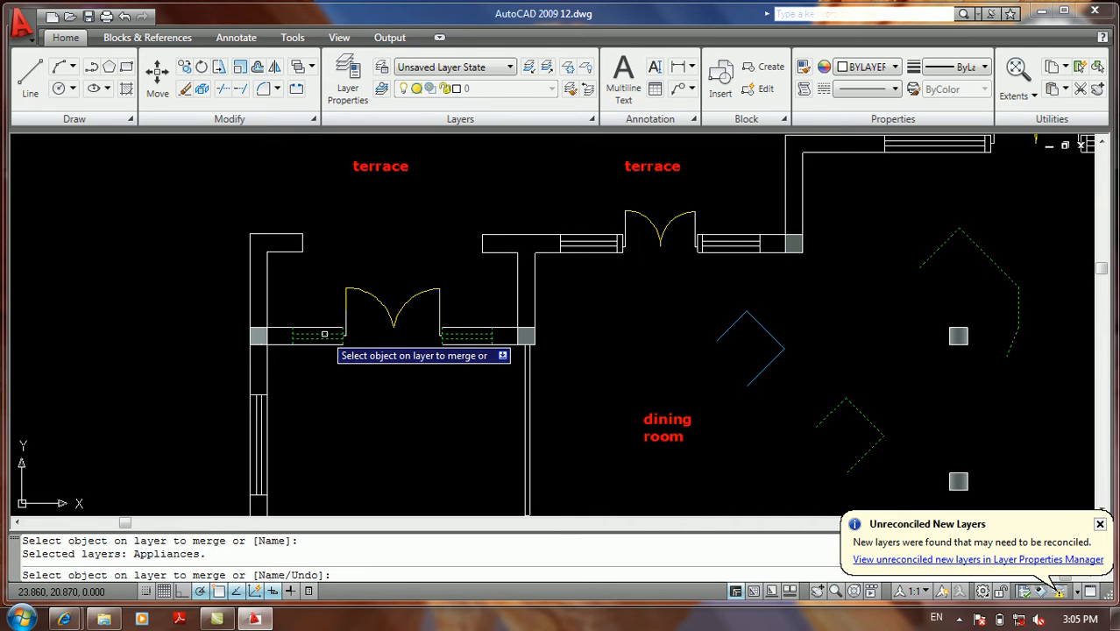
{"action": "left_click", "coordinate": [728, 326]}
{"action": "key", "text": "Return"}
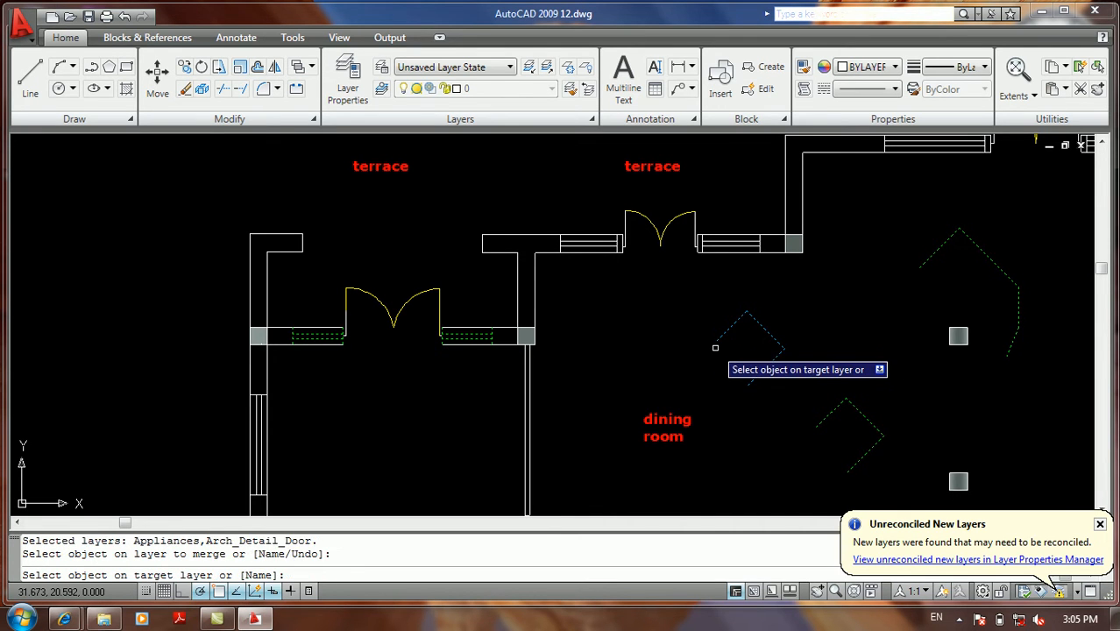
{"action": "left_click", "coordinate": [575, 253]}
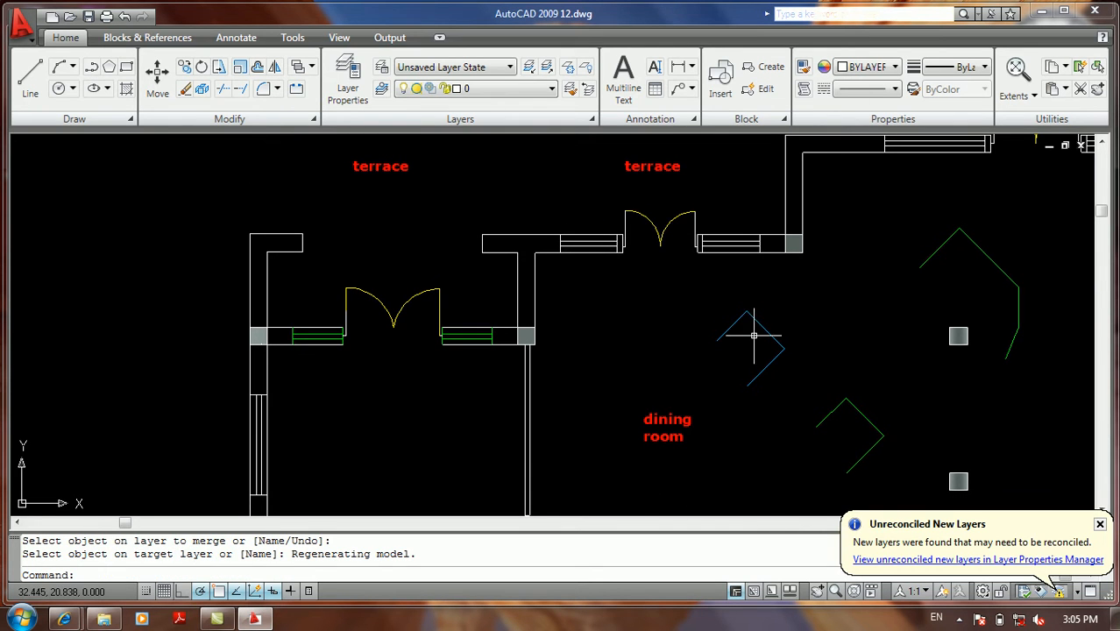
Check the layer of the blue angled lines in the dining room, and clear the selection
{"action": "left_click", "coordinate": [770, 303]}
{"action": "left_click", "coordinate": [740, 336]}
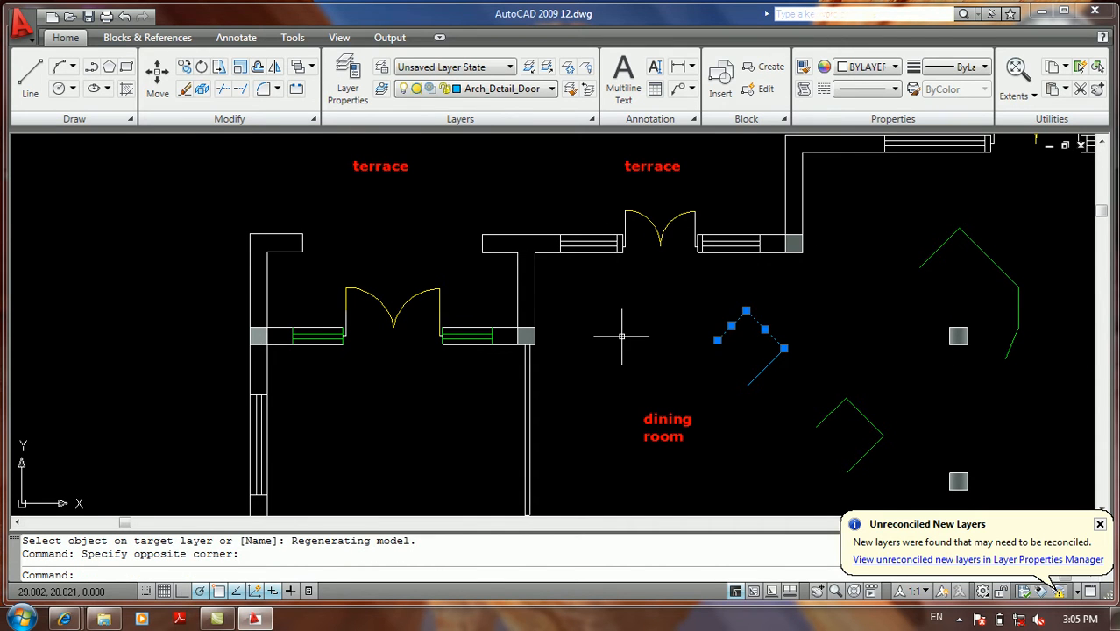
{"action": "key", "text": "Escape"}
{"action": "key", "text": "Escape"}
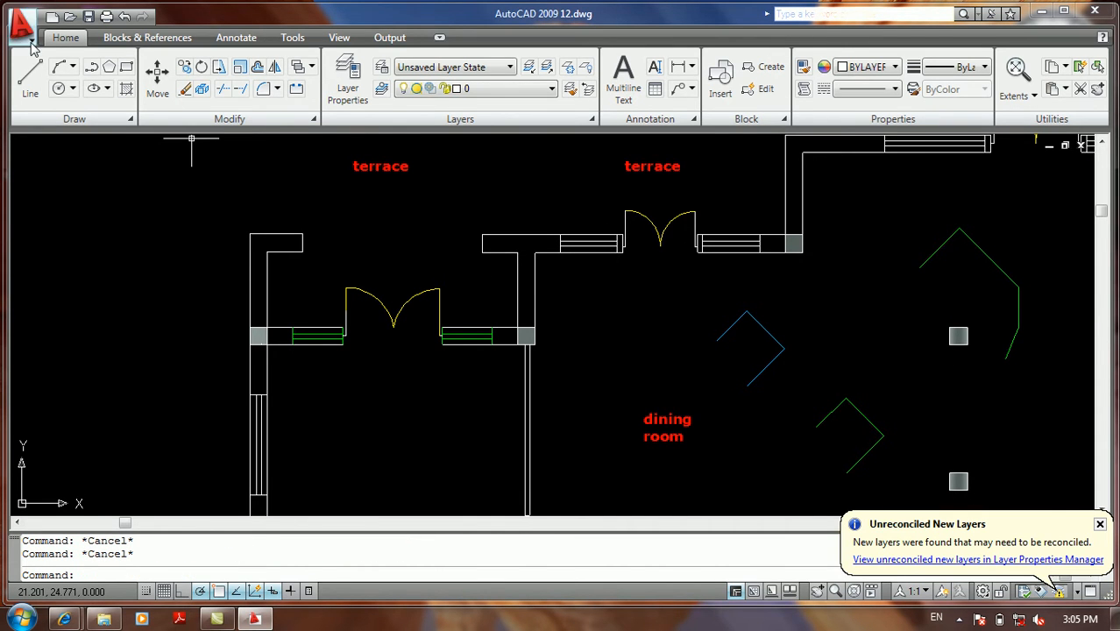
Try to merge the Appliances layer of the green window lines into the Arch_Detail_Door layer of the blue dining-room lines
{"action": "left_click", "coordinate": [31, 42]}
{"action": "mouse_move", "coordinate": [54, 142]}
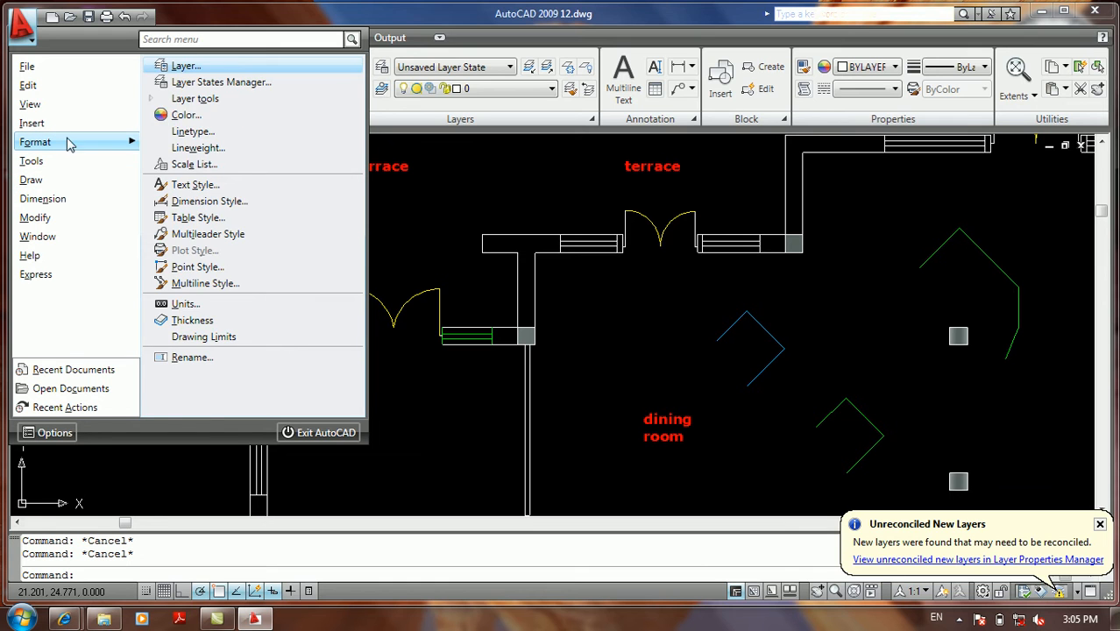
{"action": "mouse_move", "coordinate": [215, 99]}
{"action": "left_click", "coordinate": [209, 386]}
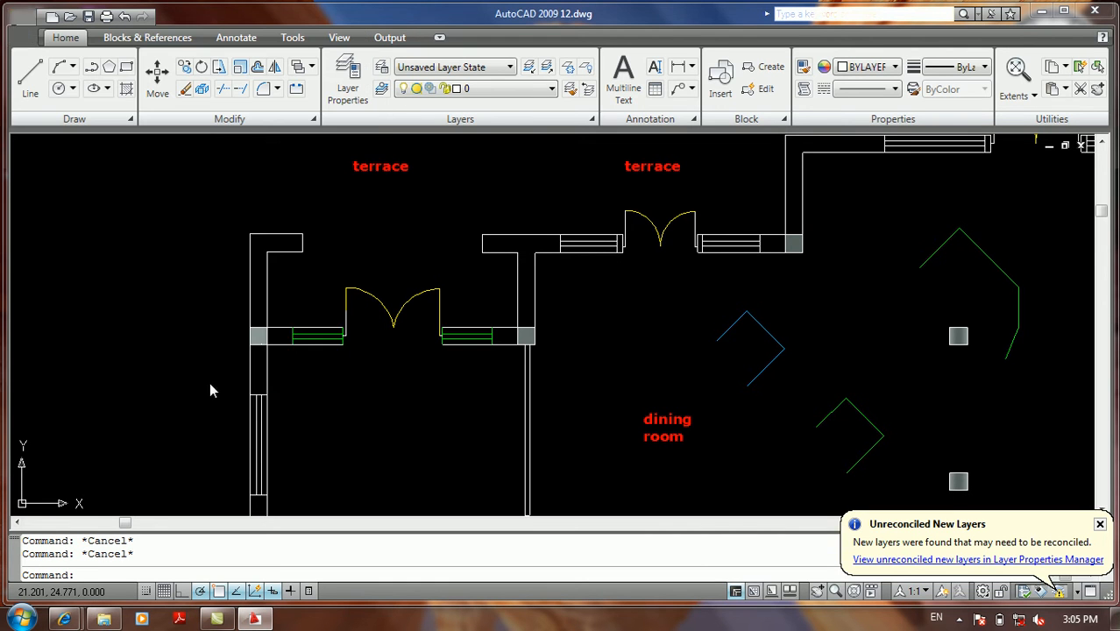
{"action": "left_click", "coordinate": [310, 340]}
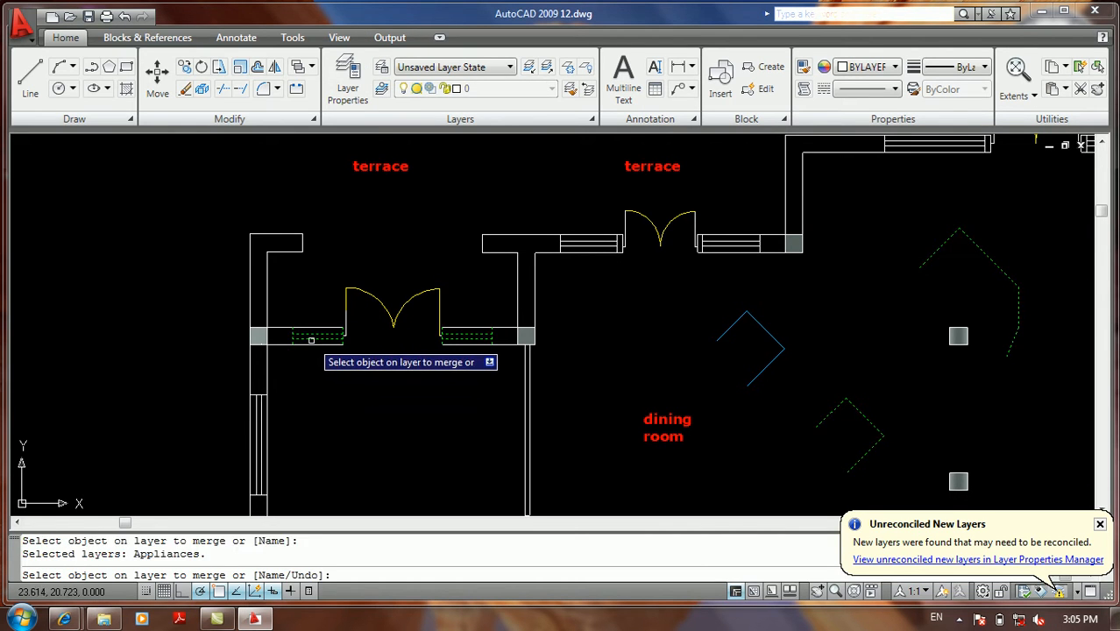
{"action": "key", "text": "Return"}
{"action": "left_click", "coordinate": [723, 333]}
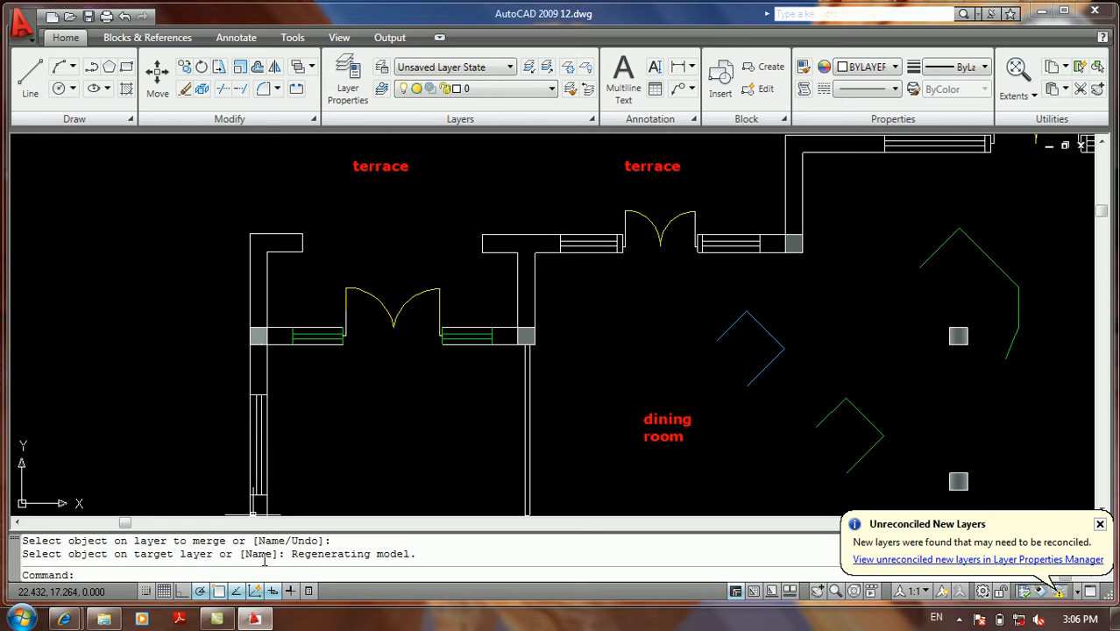
Create a new drawing from the acad template
{"action": "mouse_move", "coordinate": [180, 250]}
{"action": "middle_mouse_down"}
{"action": "mouse_move", "coordinate": [272, 211]}
{"action": "mouse_move", "coordinate": [240, 231]}
{"action": "middle_mouse_up"}
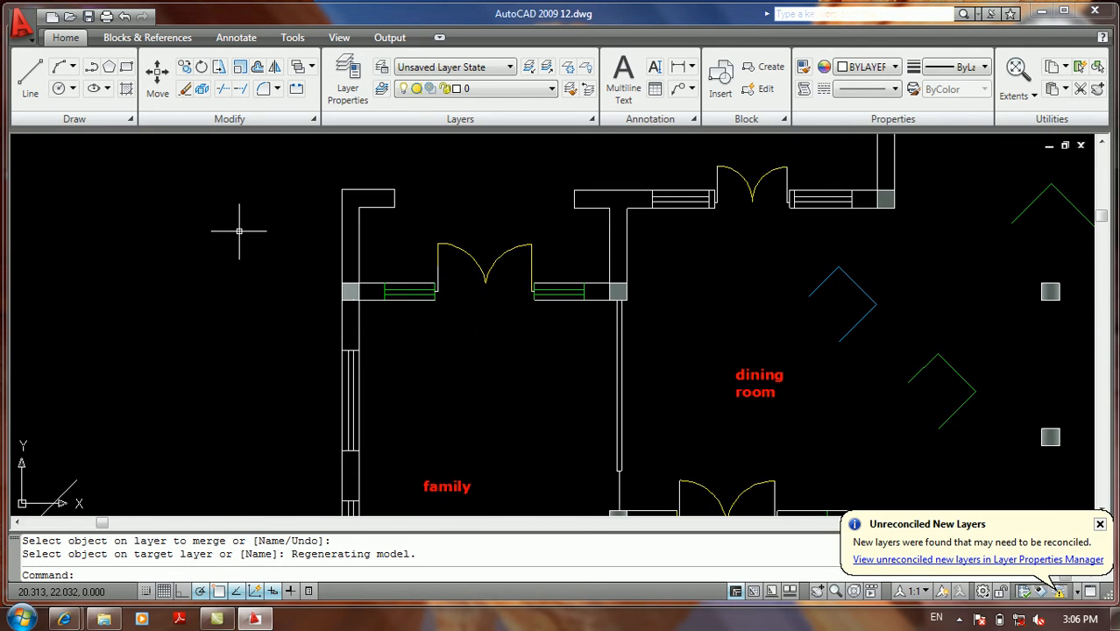
{"action": "key", "text": "ctrl+n"}
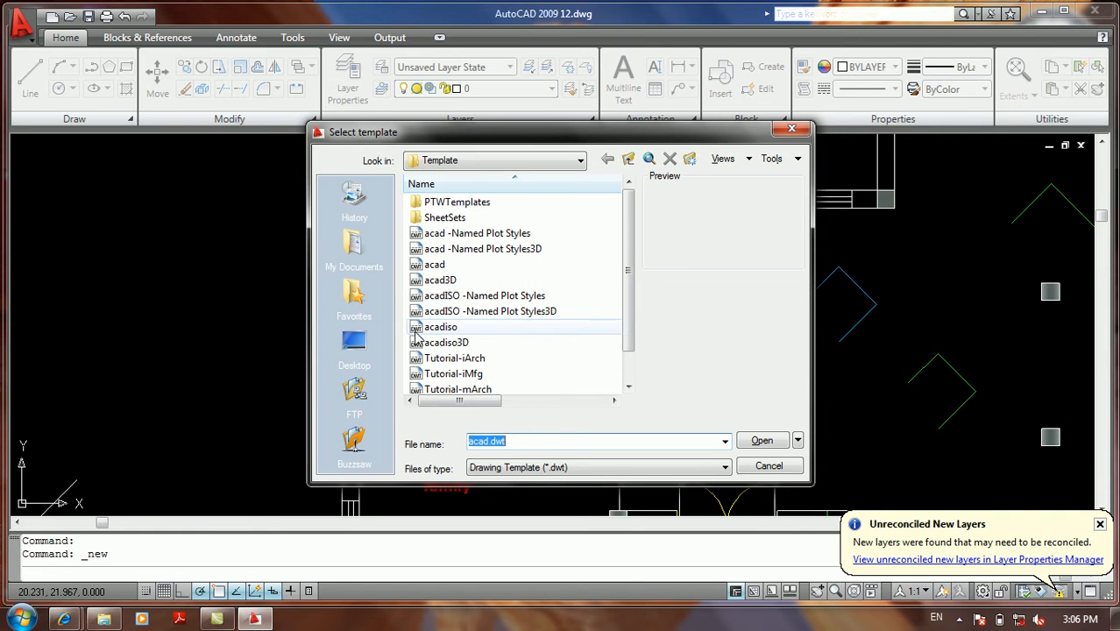
{"action": "double_click", "coordinate": [446, 264]}
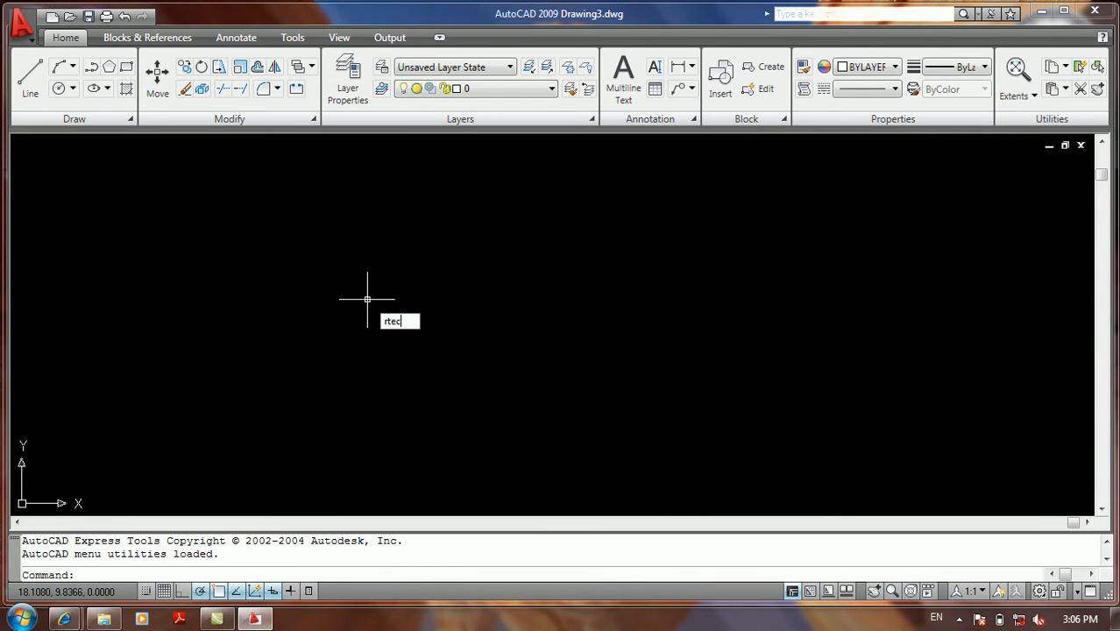
Draw a freehand rectangle in the empty drawing by picking two opposite corners
{"action": "key", "text": "Return"}
{"action": "left_click", "coordinate": [302, 240]}
{"action": "type", "text": "rec"}
{"action": "key", "text": "Return"}
{"action": "left_click", "coordinate": [340, 276]}
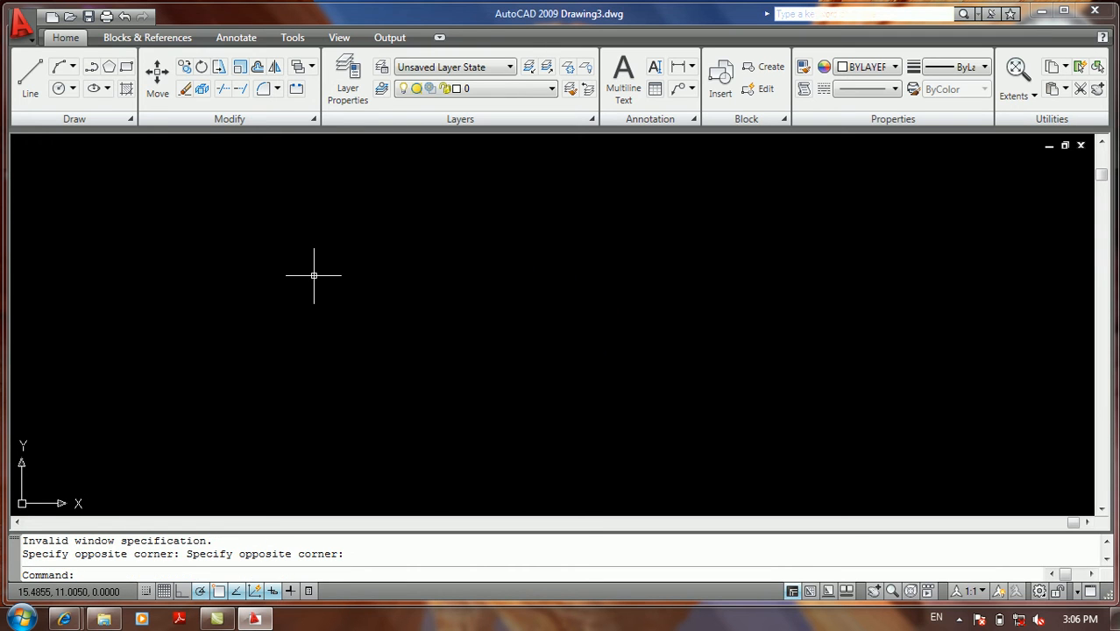
{"action": "key", "text": "Return"}
{"action": "left_click", "coordinate": [288, 241]}
{"action": "left_click", "coordinate": [420, 354]}
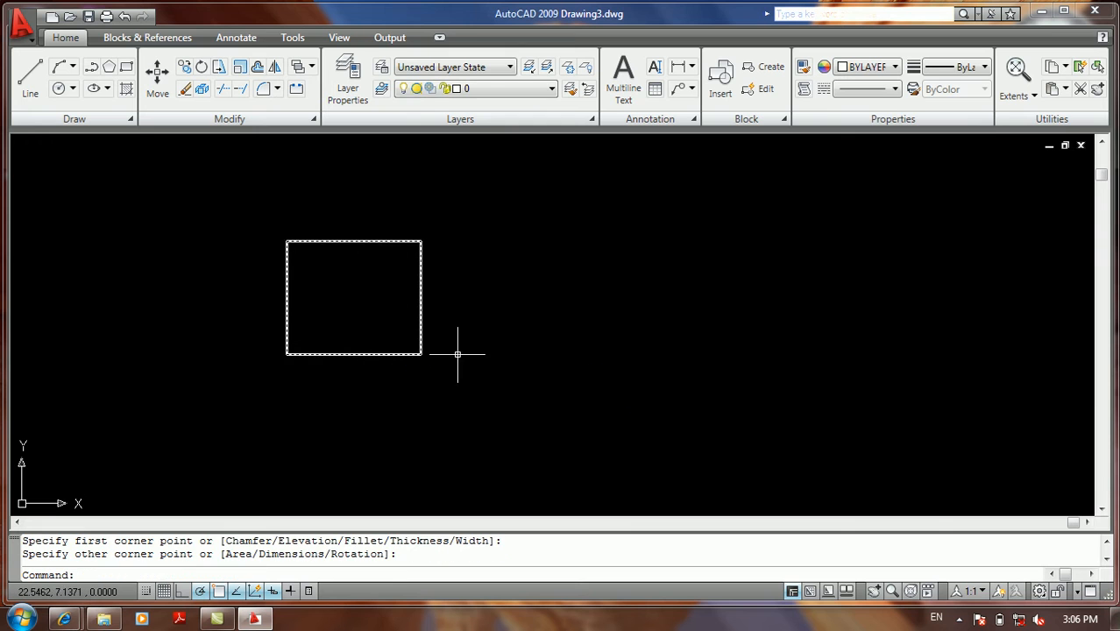
Draw a freehand circle beside the rectangle, about as wide as the rectangle
{"action": "type", "text": "c"}
{"action": "key", "text": "Return"}
{"action": "left_click", "coordinate": [604, 331]}
{"action": "left_click", "coordinate": [665, 307]}
Draw a chain of three connected angled line segments on the far side of the circle from the rectangle
{"action": "middle_click_drag", "start_coordinate": [722, 300], "coordinate": [542, 348]}
{"action": "type", "text": "l"}
{"action": "key", "text": "Return"}
{"action": "left_click", "coordinate": [592, 321]}
{"action": "left_click", "coordinate": [678, 287]}
{"action": "left_click", "coordinate": [715, 375]}
{"action": "left_click", "coordinate": [674, 391]}
{"action": "key", "text": "Return"}
Create three new layers with the default names Layer1, Layer2 and Layer3
{"action": "left_click", "coordinate": [350, 77]}
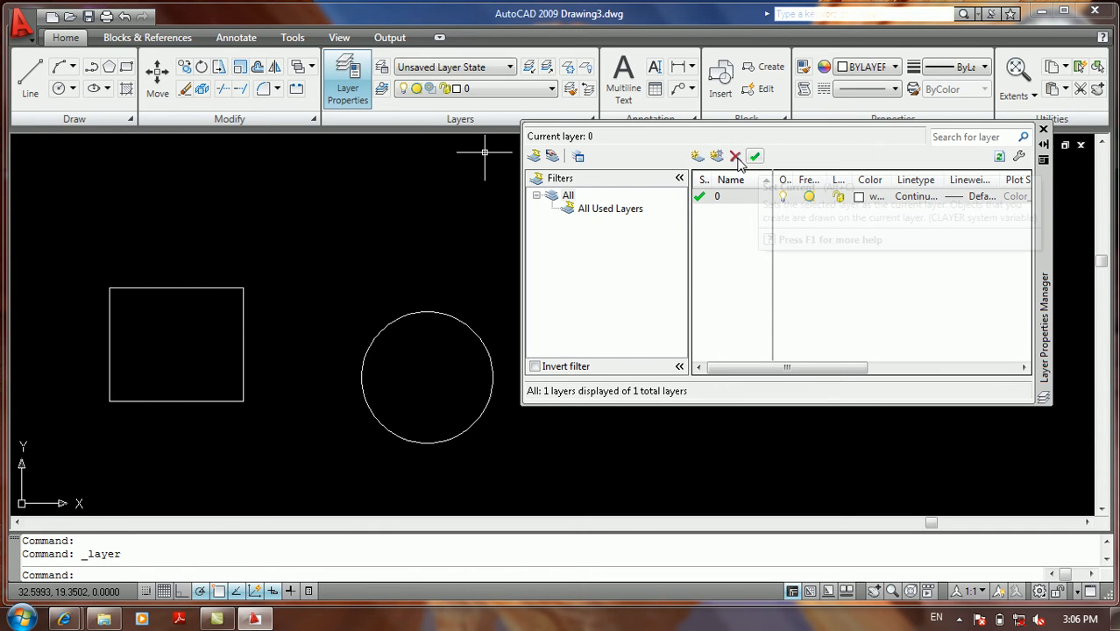
{"action": "left_click", "coordinate": [704, 161]}
{"action": "left_click", "coordinate": [698, 156]}
{"action": "left_click", "coordinate": [698, 156]}
Set the colour of Layer1 to index 132 and the colour of Layer2 to index 10
{"action": "left_click", "coordinate": [858, 212]}
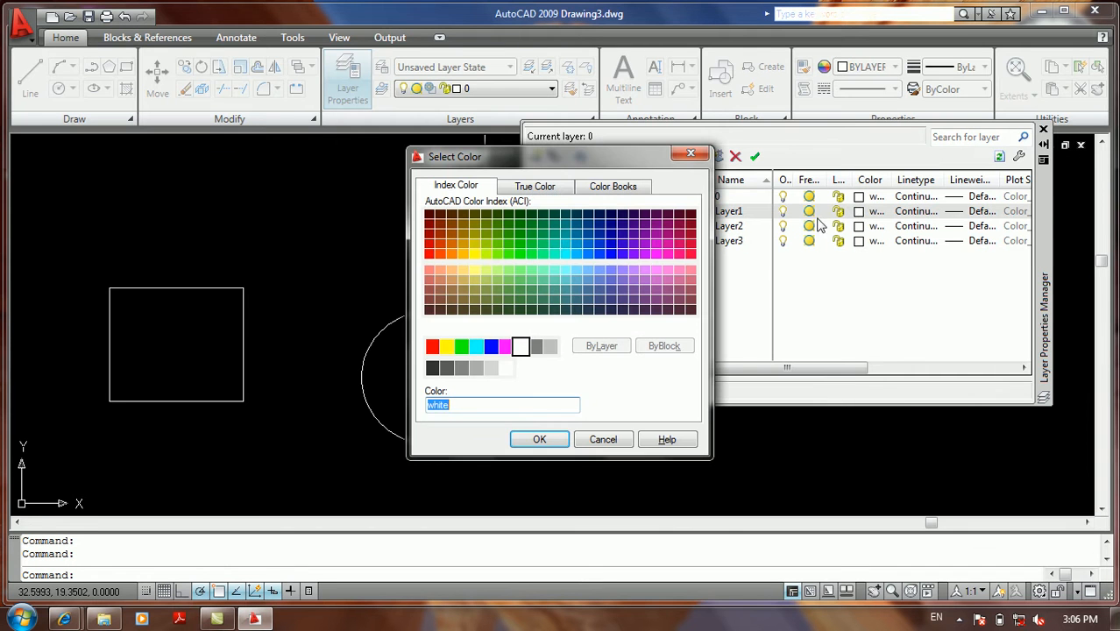
{"action": "left_click", "coordinate": [565, 245]}
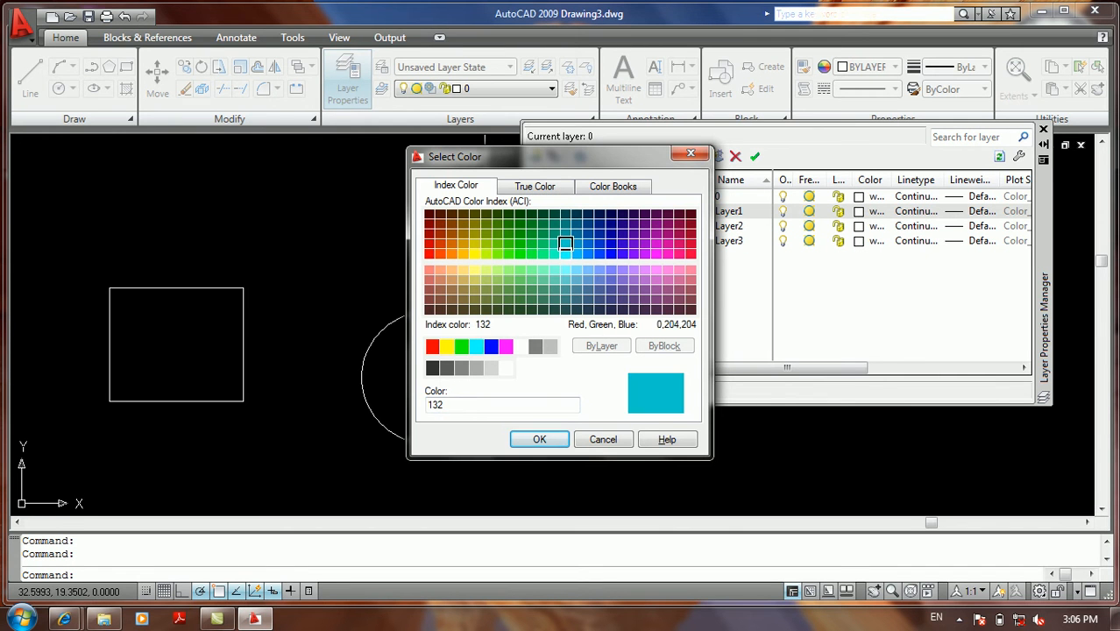
{"action": "left_click", "coordinate": [529, 440]}
{"action": "left_click", "coordinate": [859, 226]}
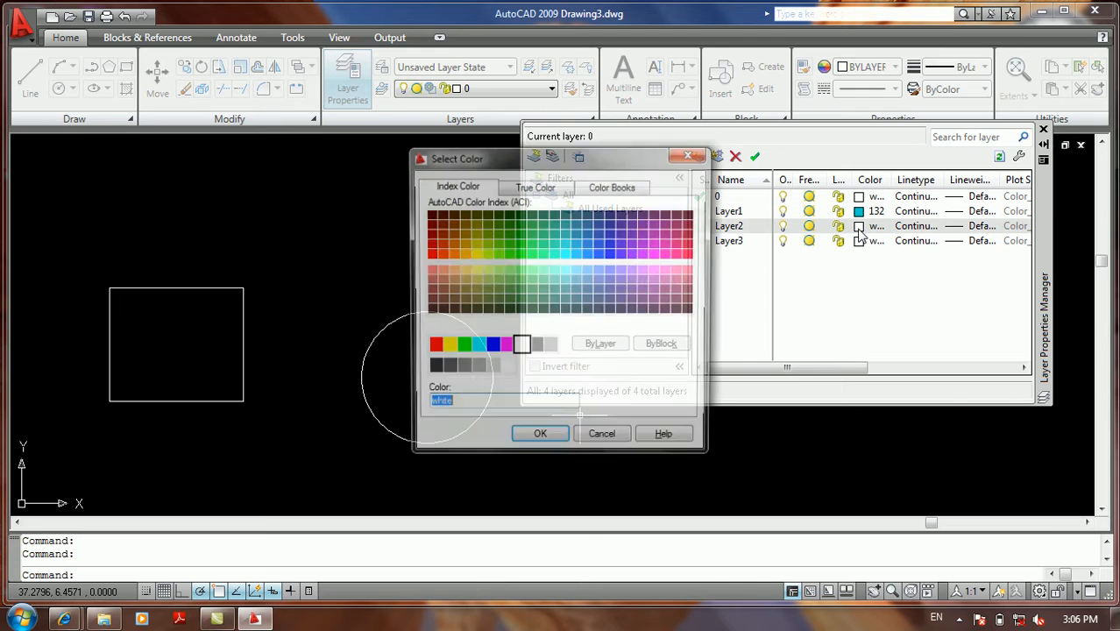
{"action": "left_click", "coordinate": [577, 291]}
{"action": "left_click", "coordinate": [508, 300]}
{"action": "left_click", "coordinate": [429, 253]}
{"action": "left_click", "coordinate": [537, 441]}
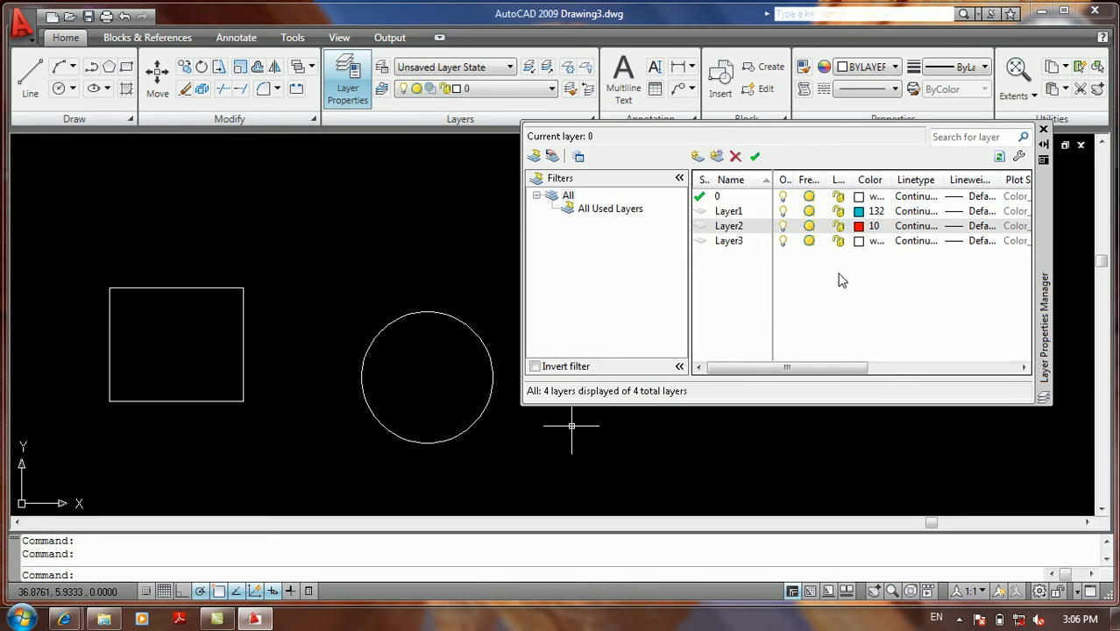
Set the colour of Layer3 to index 214 and close the layer manager
{"action": "left_click", "coordinate": [859, 241]}
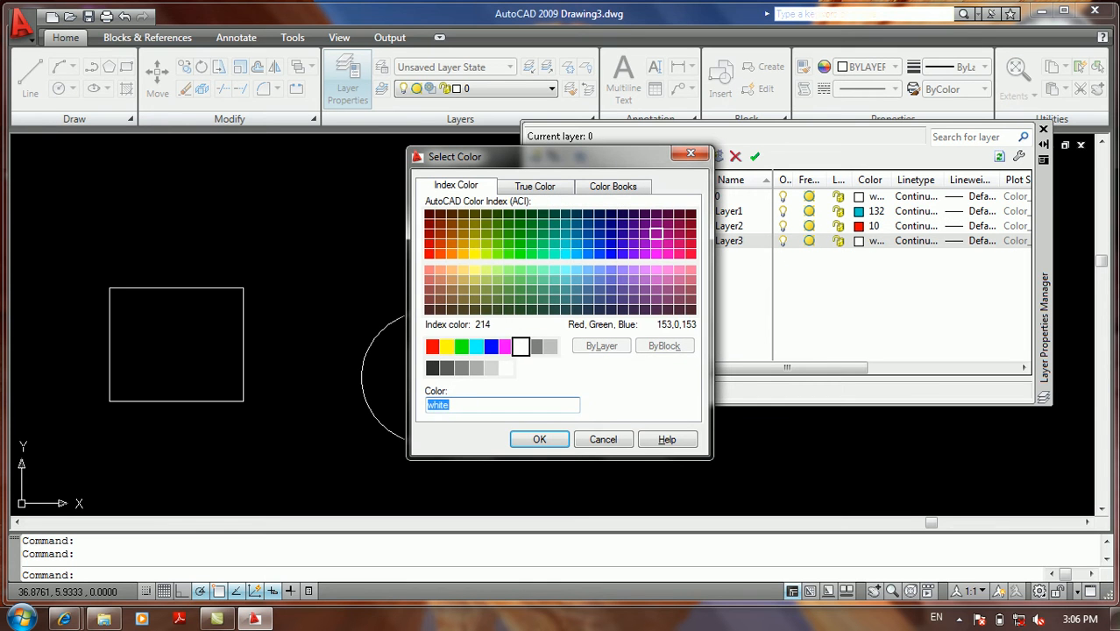
{"action": "left_click", "coordinate": [655, 233]}
{"action": "left_click", "coordinate": [539, 443]}
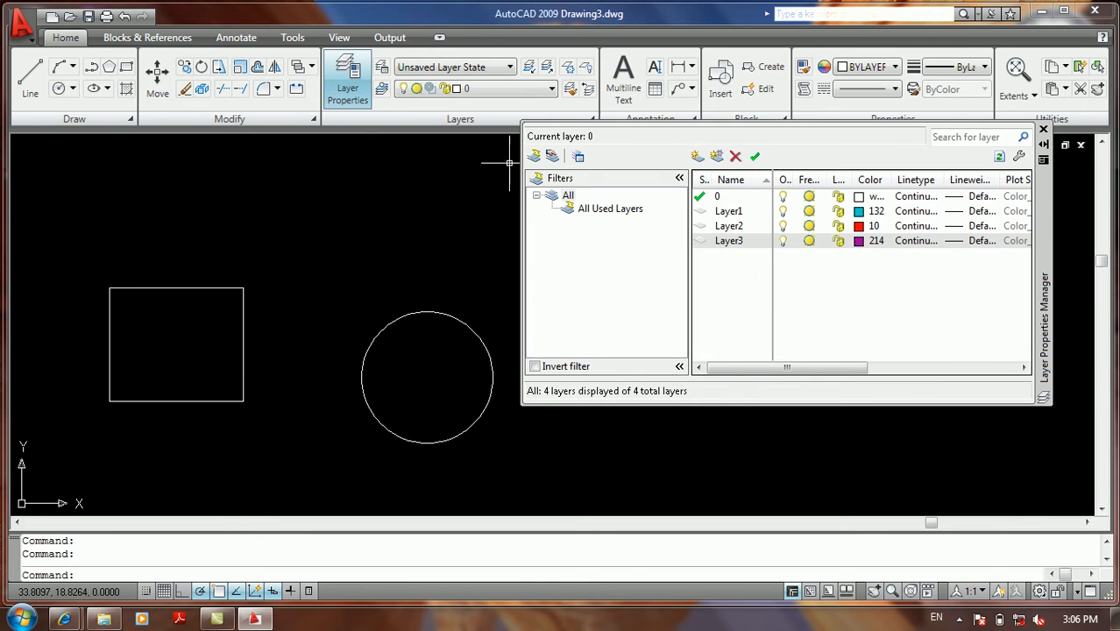
{"action": "left_click", "coordinate": [1043, 130]}
Assign the three angled lines to Layer1 and clear the selection
{"action": "left_click", "coordinate": [814, 219]}
{"action": "left_click", "coordinate": [610, 425]}
{"action": "left_click", "coordinate": [473, 87]}
{"action": "left_click", "coordinate": [478, 115]}
{"action": "key", "text": "Escape"}
Assign the circle to Layer2 and clear the selection
{"action": "left_click", "coordinate": [463, 268]}
{"action": "left_click", "coordinate": [400, 412]}
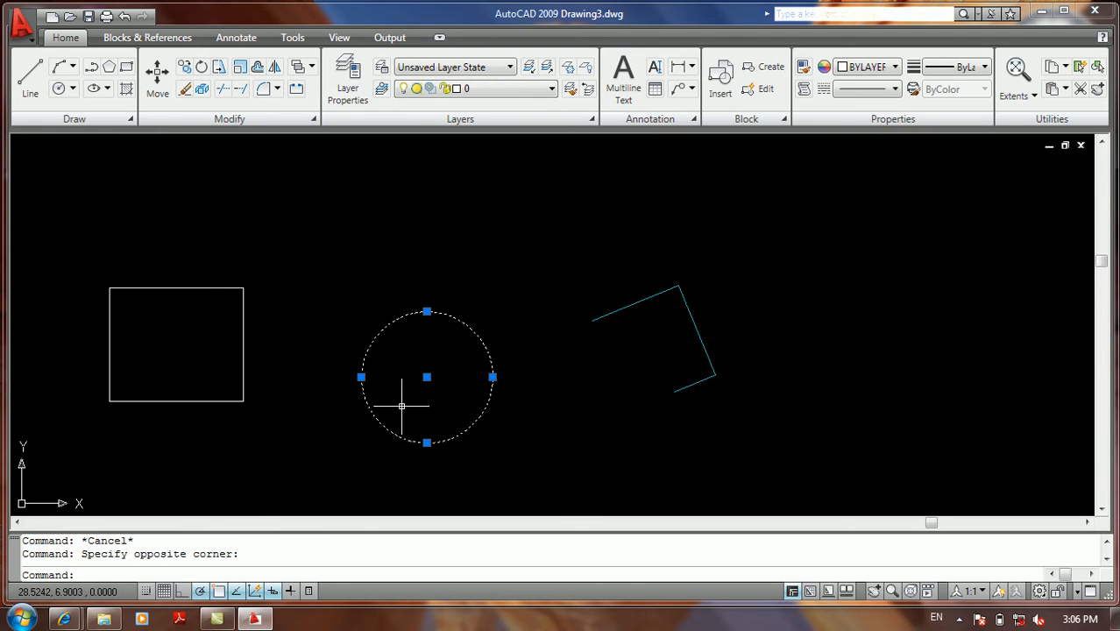
{"action": "left_click", "coordinate": [481, 134]}
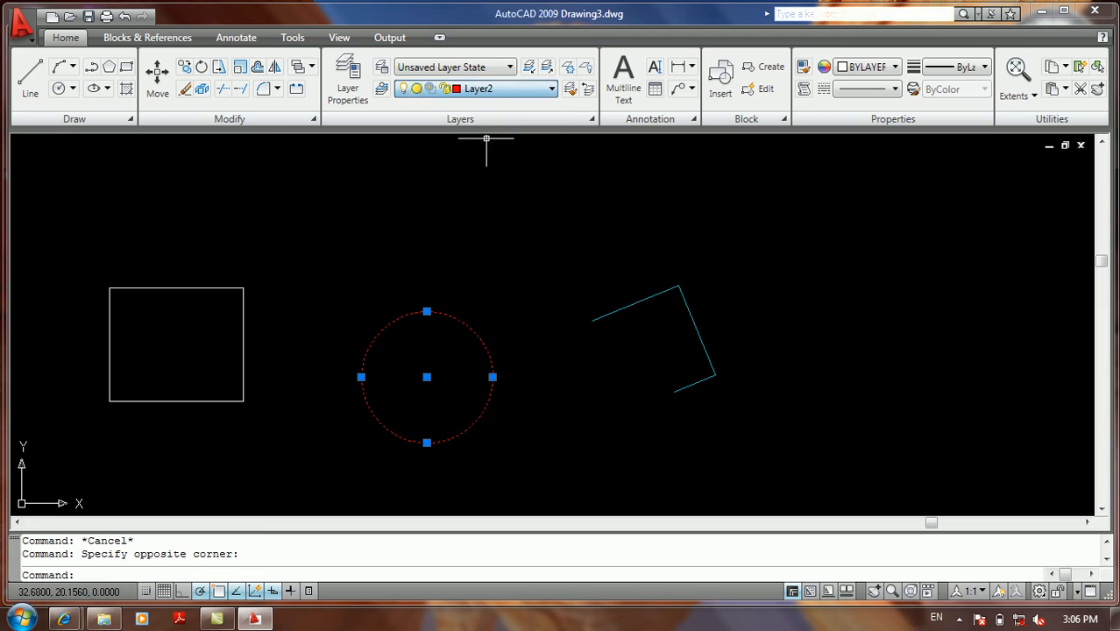
{"action": "key", "text": "Escape"}
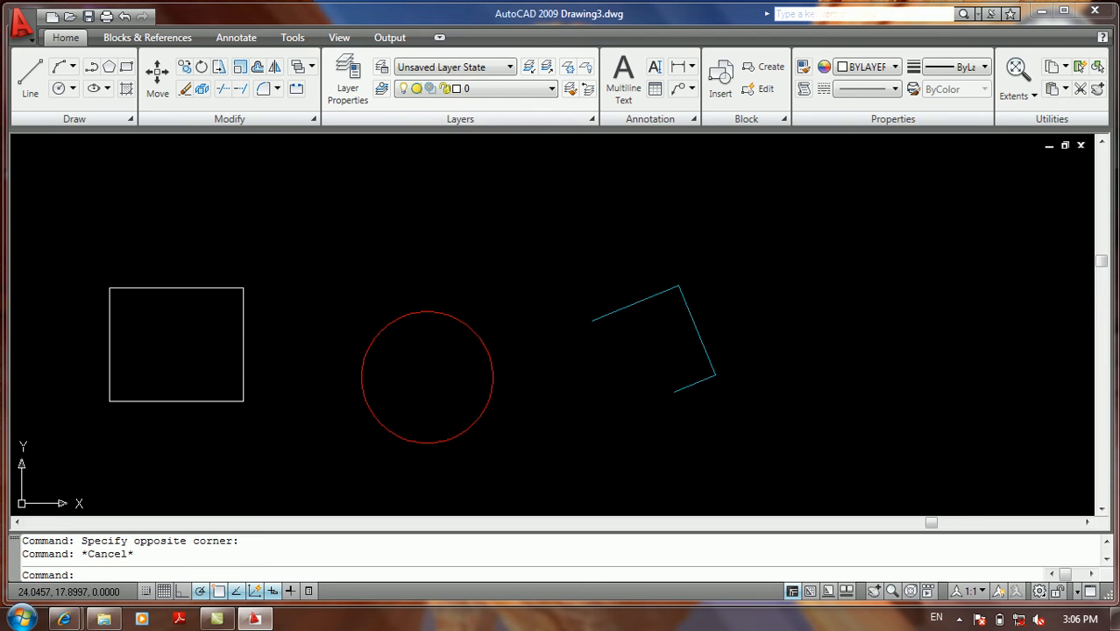
{"action": "left_click_drag", "start_coordinate": [313, 158], "coordinate": [182, 346]}
{"action": "left_click", "coordinate": [465, 88]}
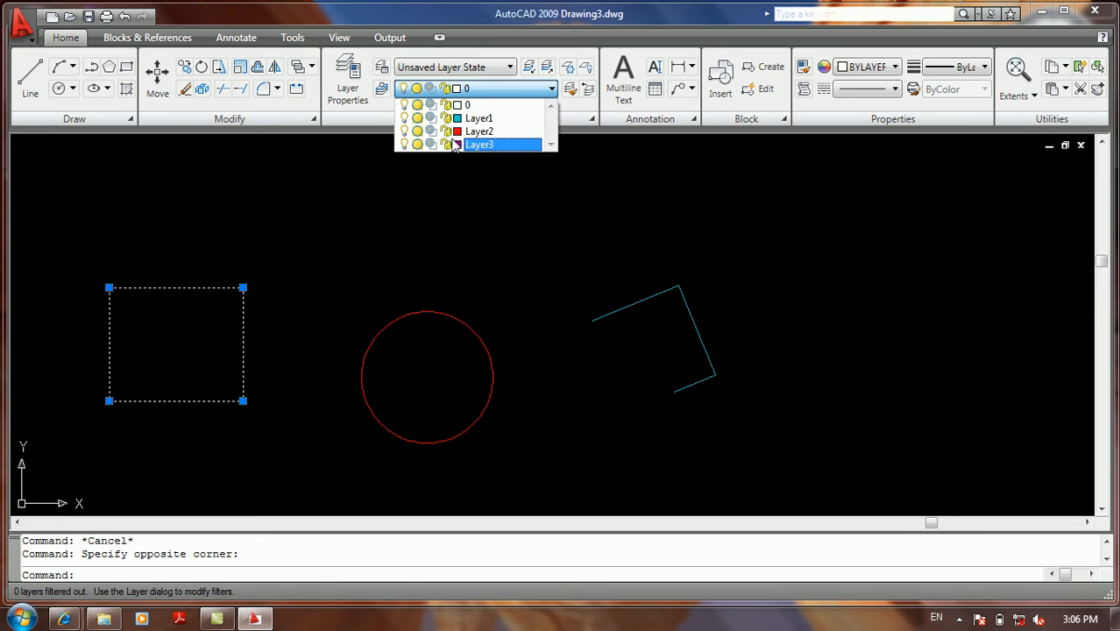
{"action": "left_click", "coordinate": [348, 243]}
{"action": "left_click", "coordinate": [342, 250]}
{"action": "key", "text": "Escape"}
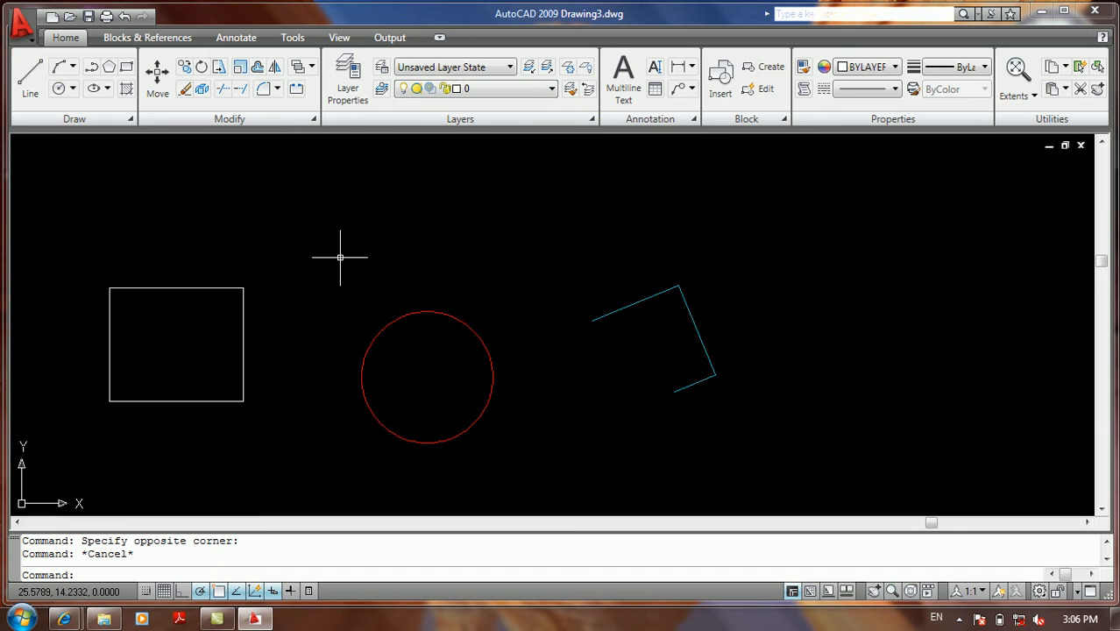
Assign the rectangle to Layer3 and clear the selection
{"action": "left_click_drag", "start_coordinate": [315, 215], "coordinate": [170, 363]}
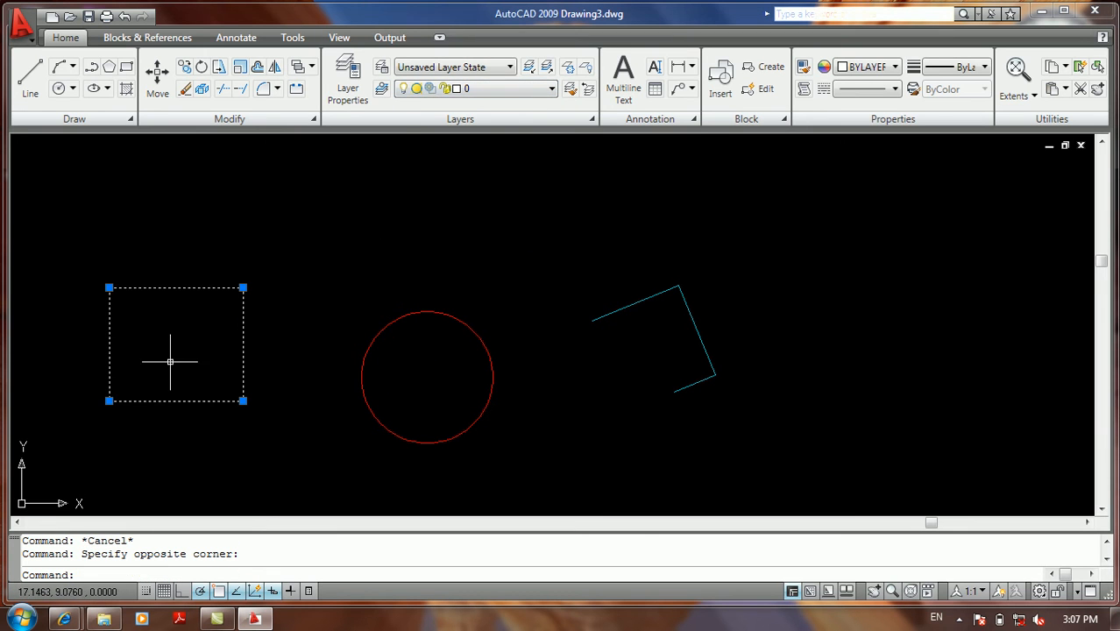
{"action": "left_click", "coordinate": [465, 89]}
{"action": "left_click", "coordinate": [480, 145]}
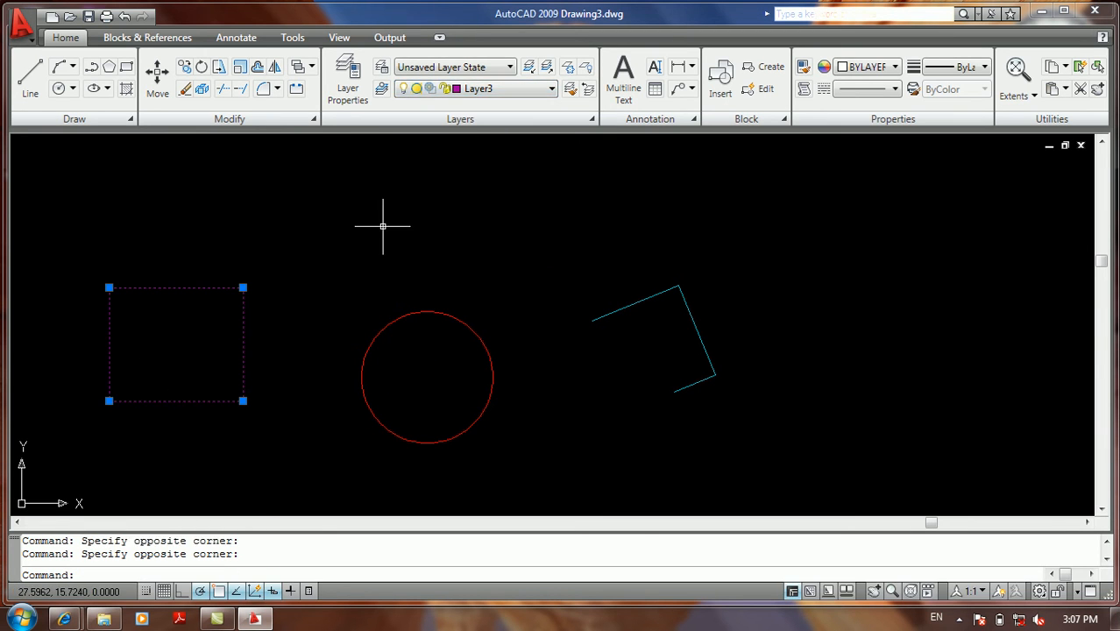
{"action": "key", "text": "Escape"}
Merge the rectangle's layer, Layer3, into the circle's layer, Layer2, with Layer Merge and accept the merge
{"action": "left_click", "coordinate": [24, 33]}
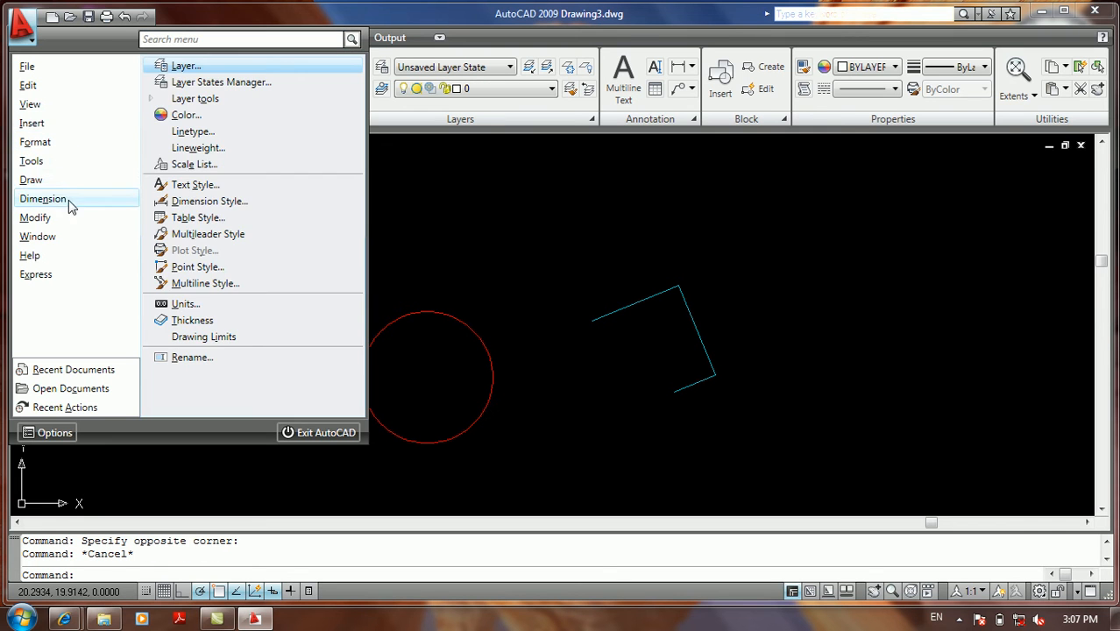
{"action": "mouse_move", "coordinate": [77, 143]}
{"action": "mouse_move", "coordinate": [194, 98]}
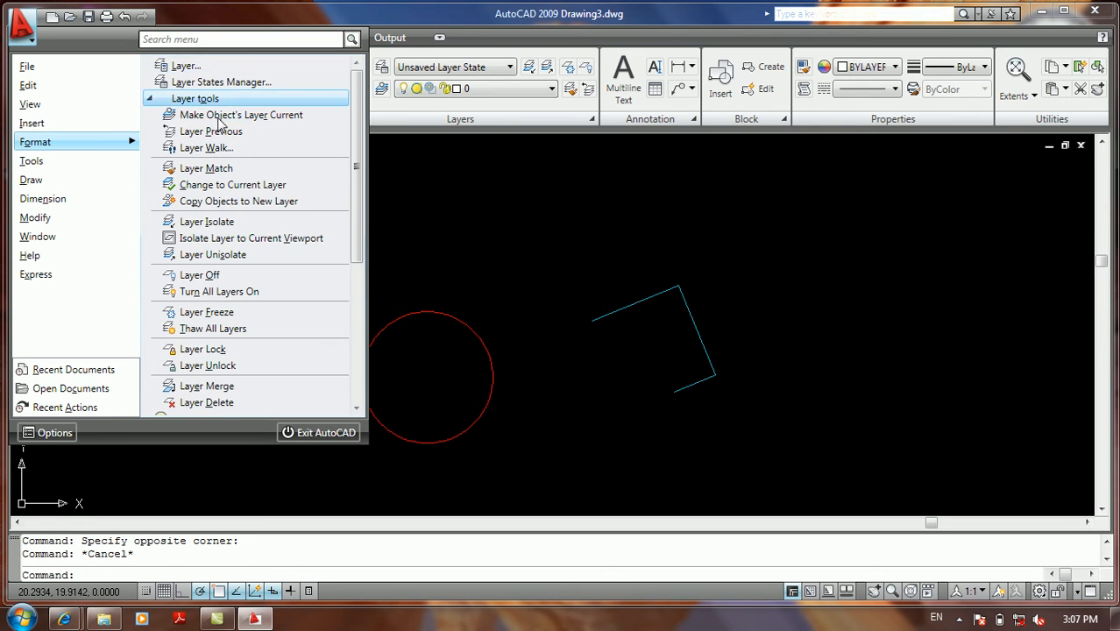
{"action": "left_click", "coordinate": [200, 382]}
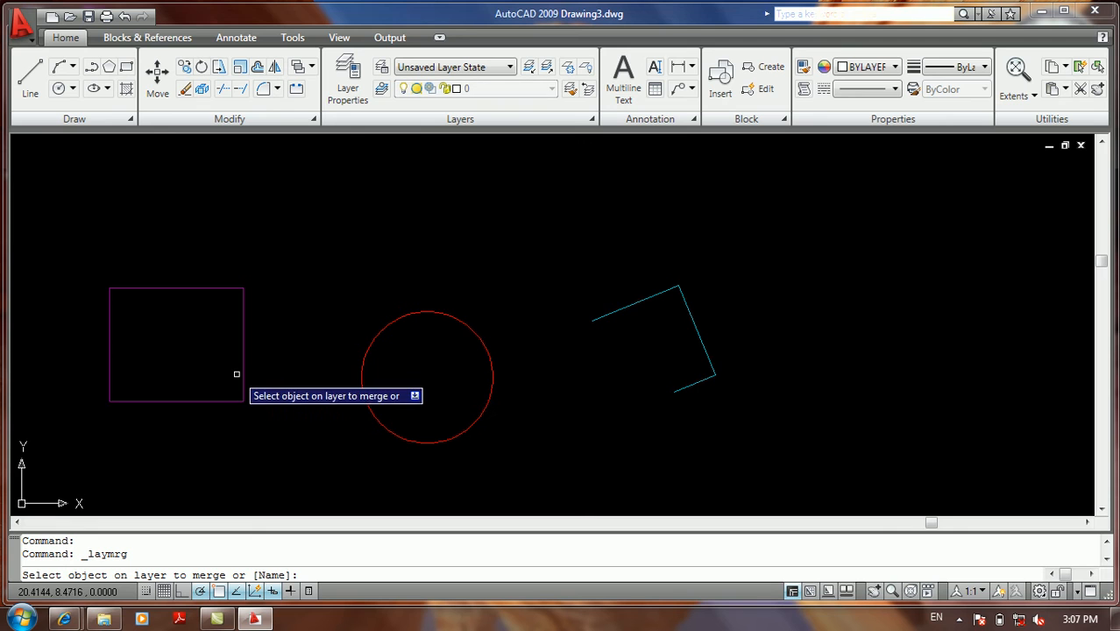
{"action": "left_click", "coordinate": [260, 316]}
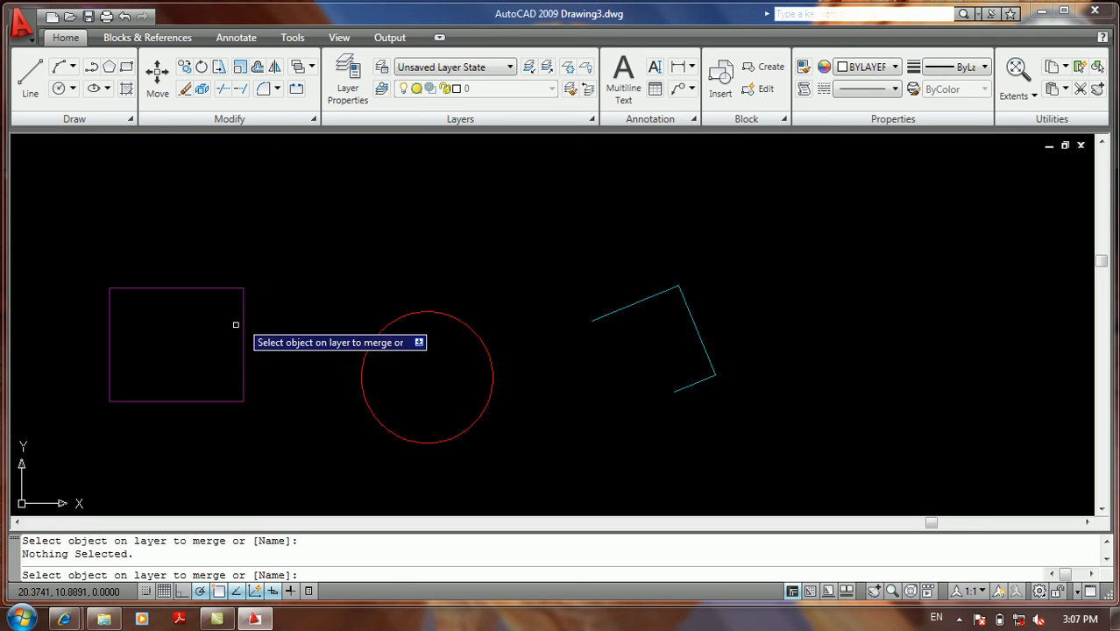
{"action": "left_click", "coordinate": [226, 289]}
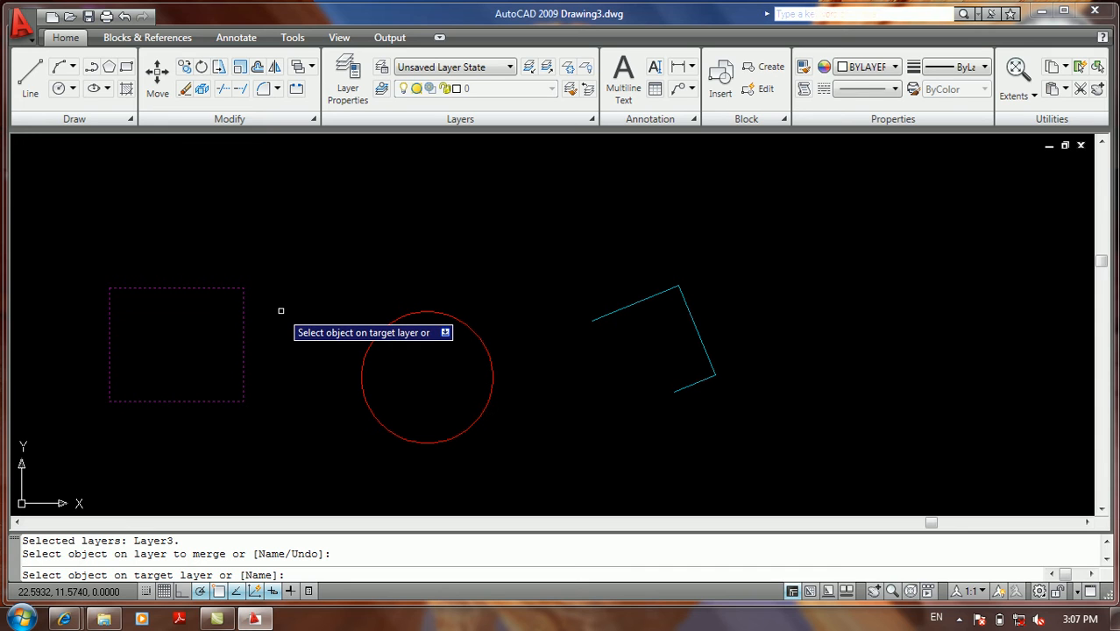
{"action": "left_click", "coordinate": [391, 321]}
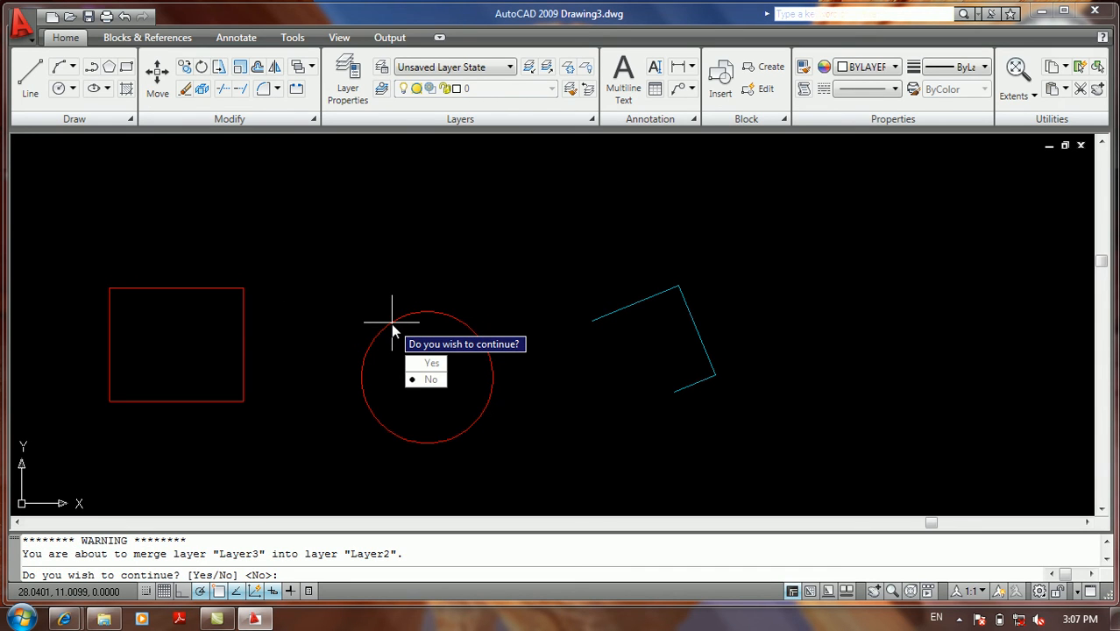
{"action": "key", "text": "Down"}
{"action": "key", "text": "Return"}
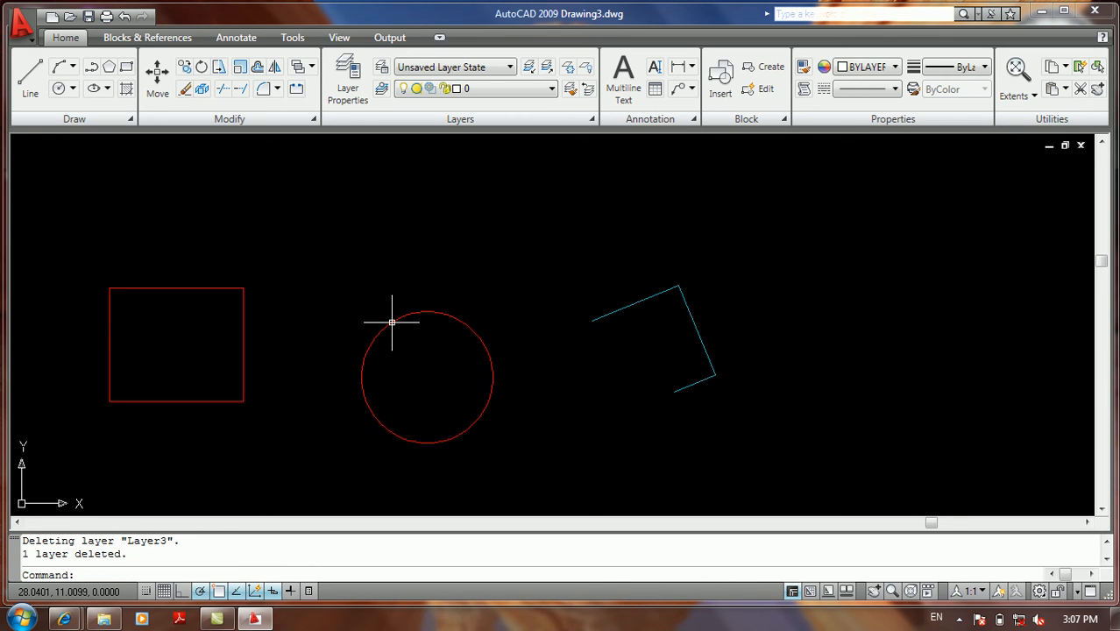
Check the layer of the rectangle and the circle, and clear the selection
{"action": "left_click", "coordinate": [375, 275]}
{"action": "left_click", "coordinate": [193, 401]}
{"action": "key", "text": "Escape"}
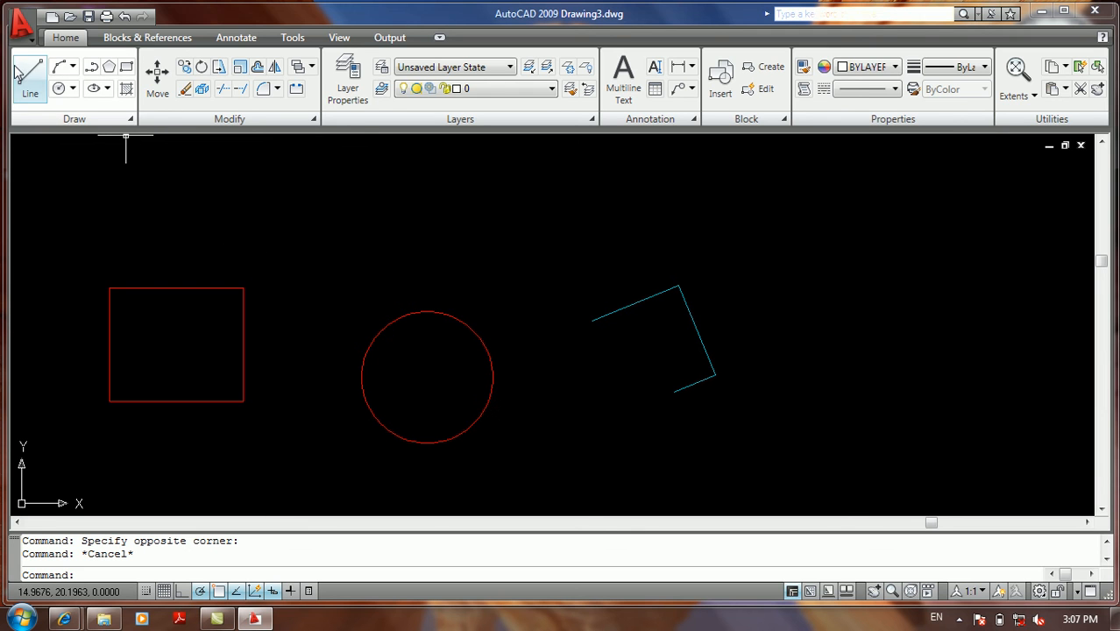
Try Layer Delete on the layers of the rectangle and the angled lines, answering No to the confirmation
{"action": "left_click", "coordinate": [21, 25]}
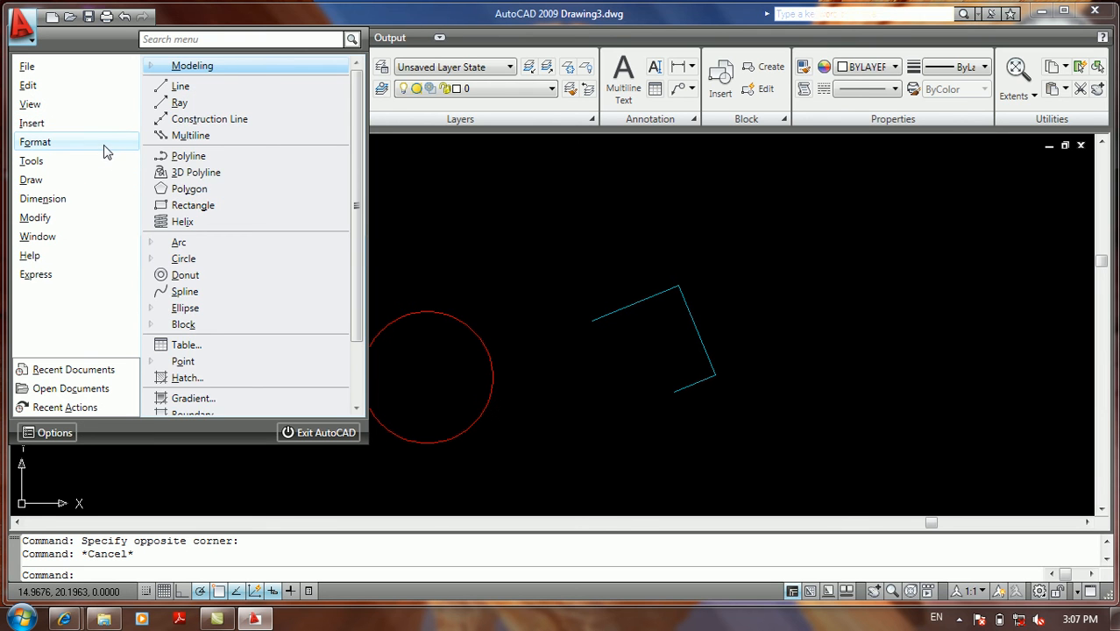
{"action": "mouse_move", "coordinate": [105, 145]}
{"action": "left_click", "coordinate": [206, 100]}
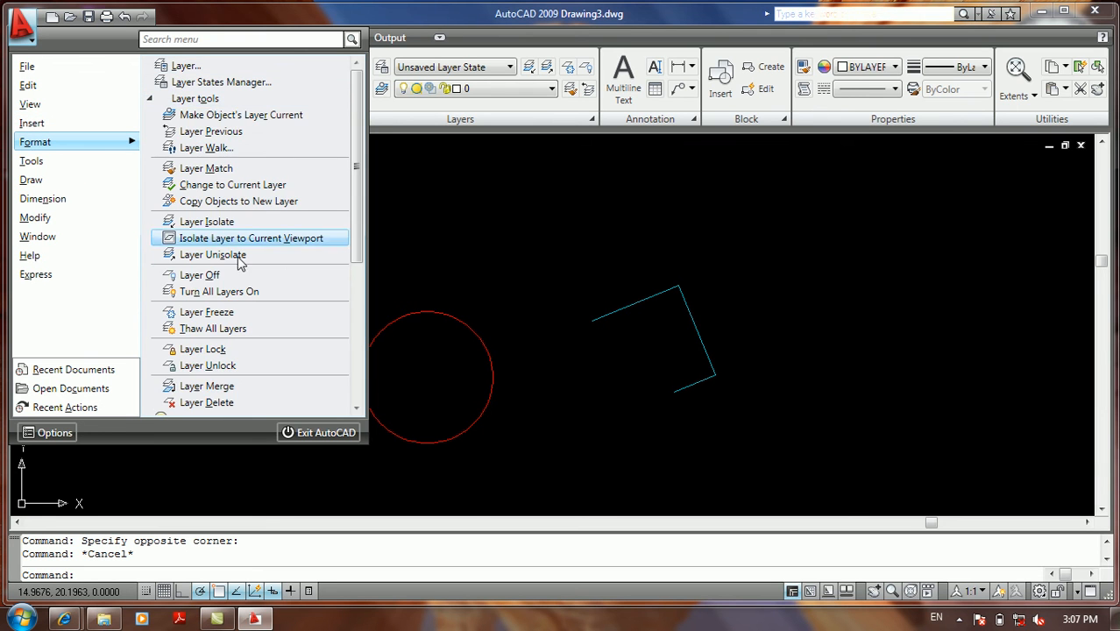
{"action": "left_click", "coordinate": [207, 403]}
{"action": "left_click", "coordinate": [82, 373]}
{"action": "left_click", "coordinate": [159, 288]}
{"action": "left_click", "coordinate": [602, 316]}
{"action": "key", "text": "Return"}
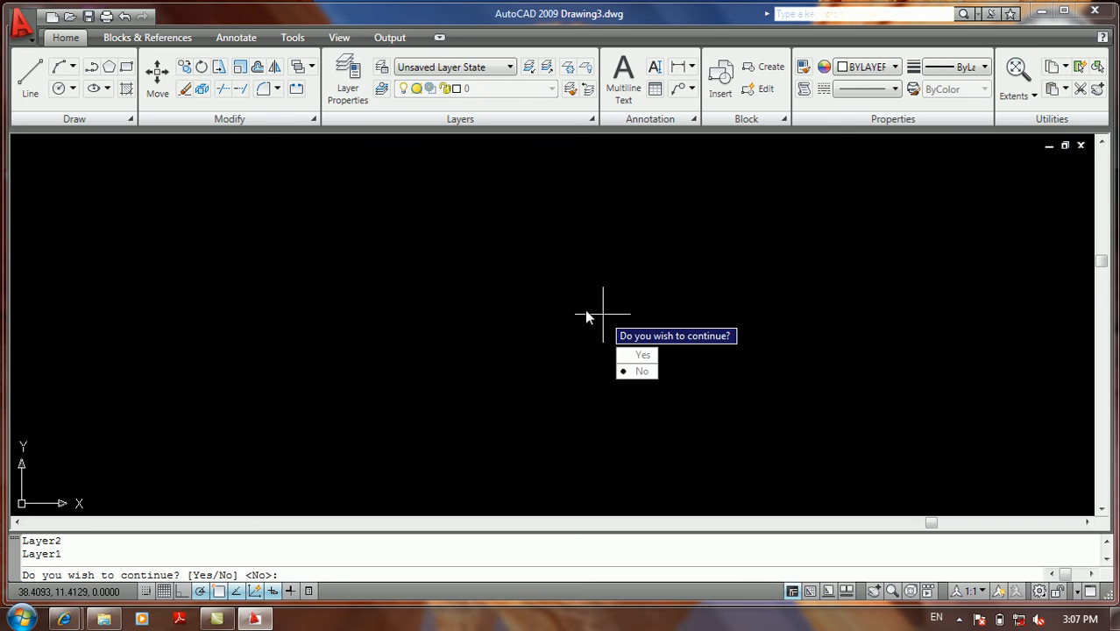
{"action": "left_click", "coordinate": [641, 372]}
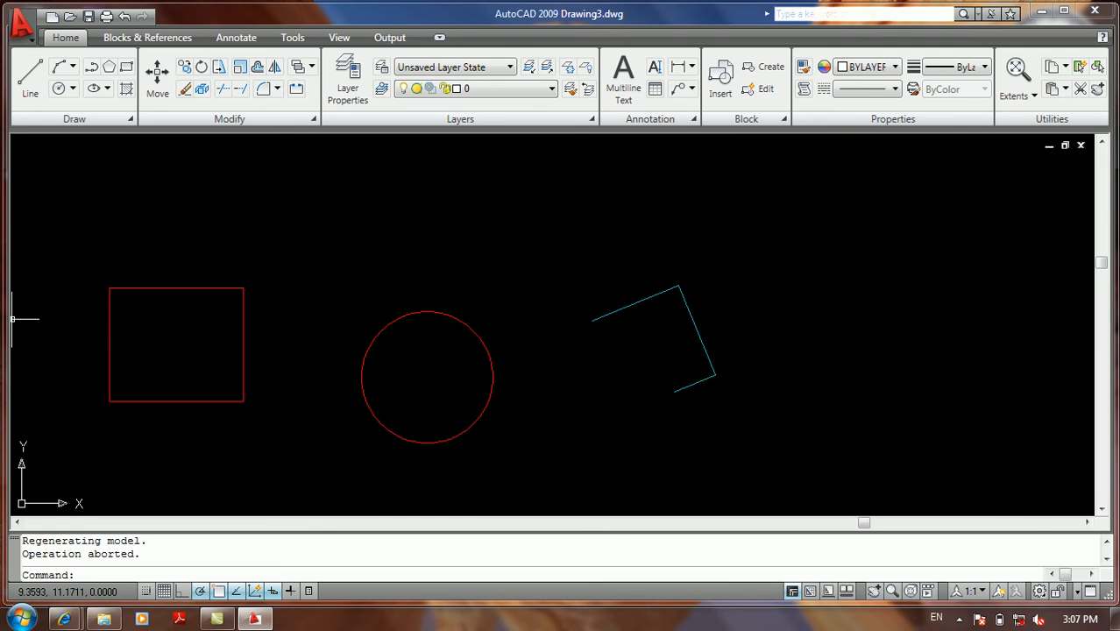
{"action": "scroll", "coordinate": [13, 350], "scroll_direction": "down", "scroll_amount": 4}
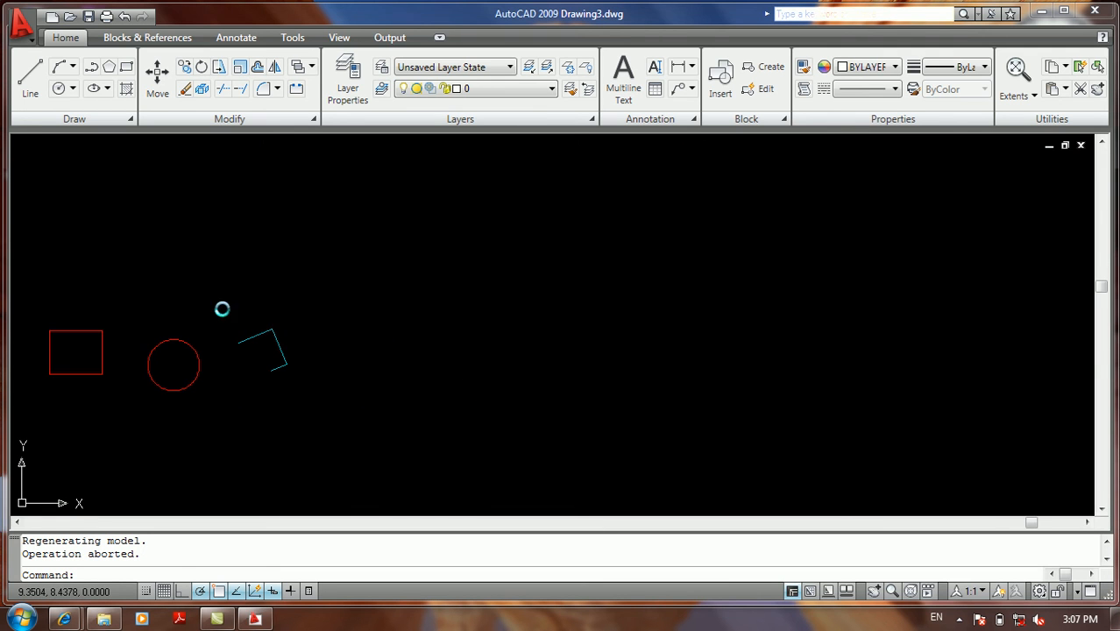
{"action": "middle_click_drag", "start_coordinate": [293, 289], "coordinate": [630, 238]}
{"action": "scroll", "coordinate": [438, 258], "scroll_direction": "up", "scroll_amount": 5}
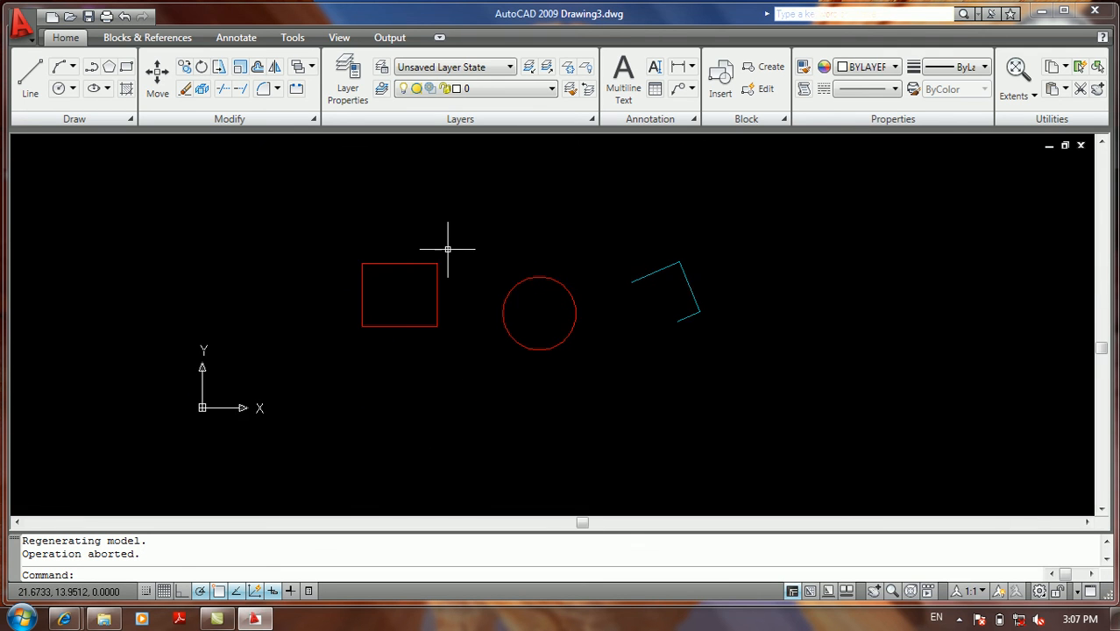
{"action": "mouse_move", "coordinate": [439, 275]}
{"action": "middle_mouse_down"}
{"action": "mouse_move", "coordinate": [340, 338]}
{"action": "mouse_move", "coordinate": [267, 319]}
{"action": "mouse_move", "coordinate": [327, 241]}
{"action": "middle_mouse_up"}
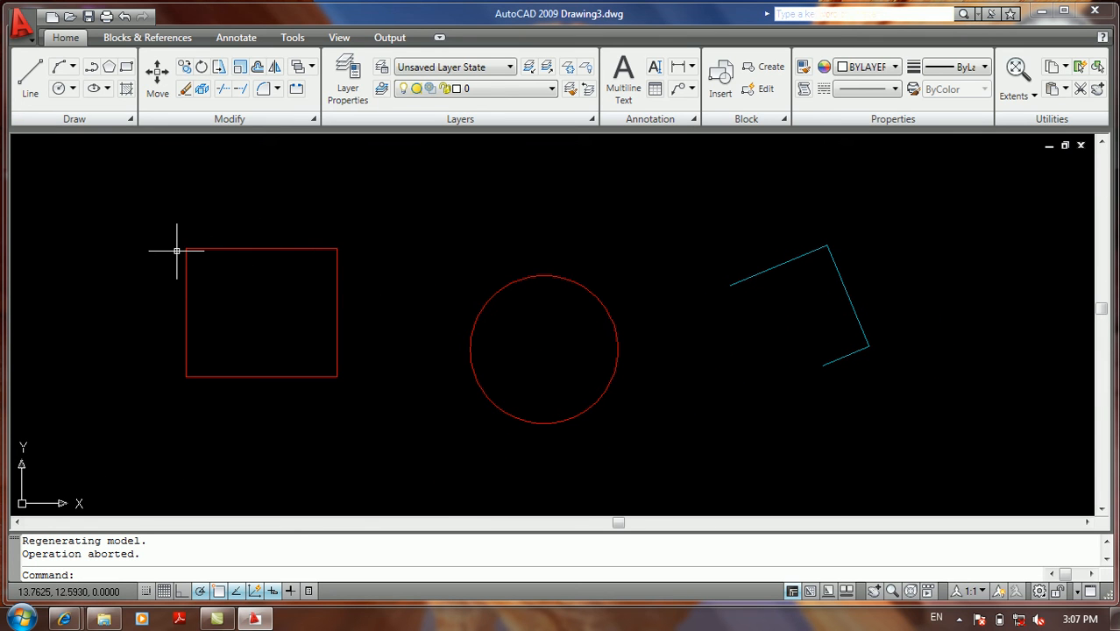